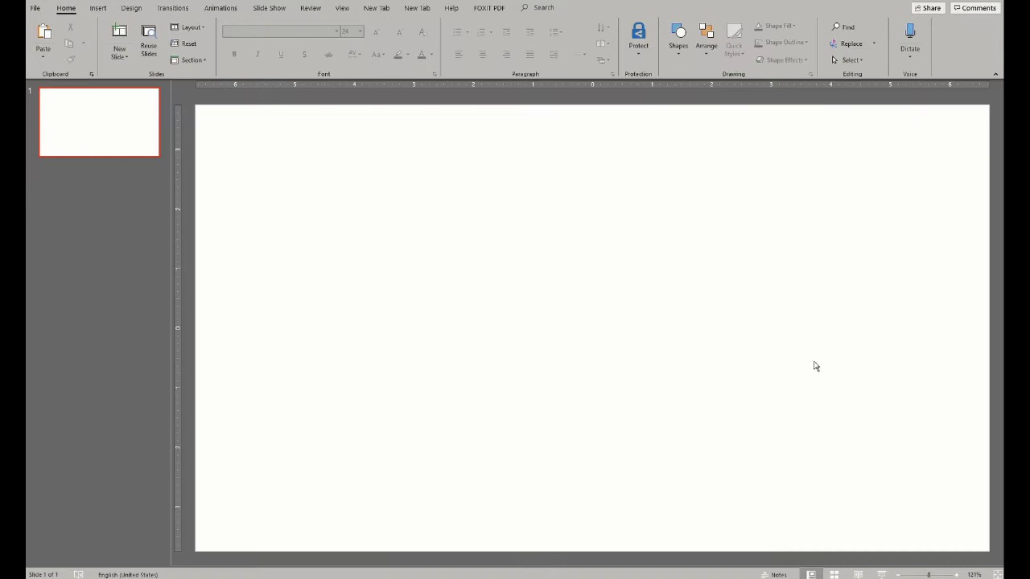
Paste the XENOAH label photo, enlarge it to the slide's full height, and show guides
key("ctrl+v")
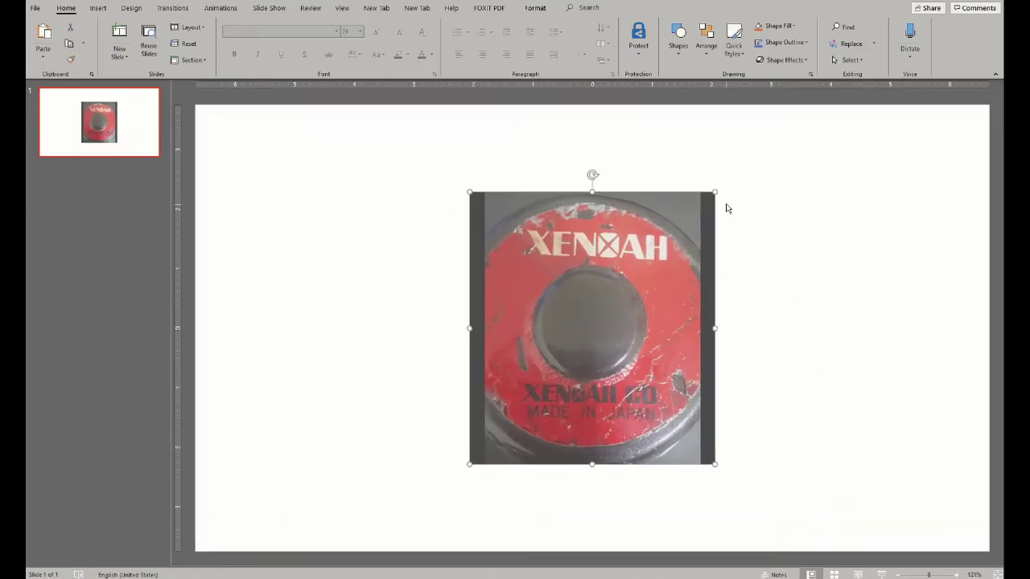
left_click_drag(715, 193, 795, 107)
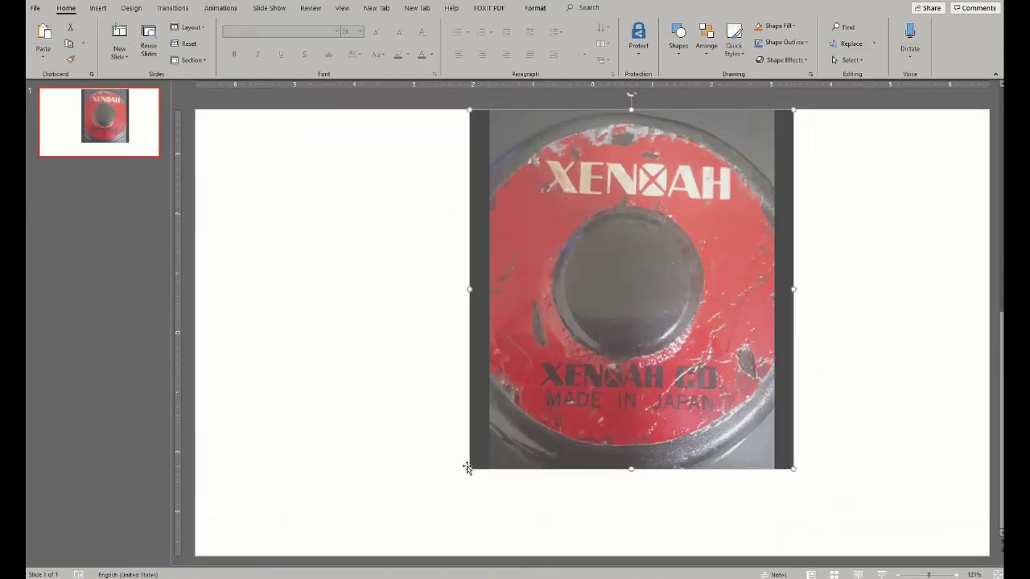
mouse_move(469, 465)
left_mouse_down()
mouse_move(424, 503)
mouse_move(404, 538)
left_mouse_up()
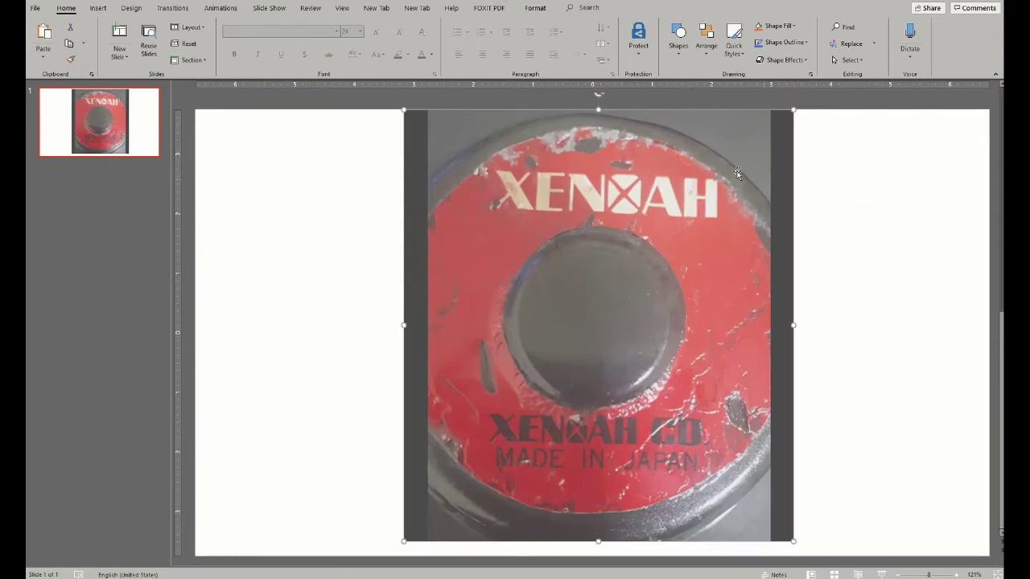
left_click(342, 8)
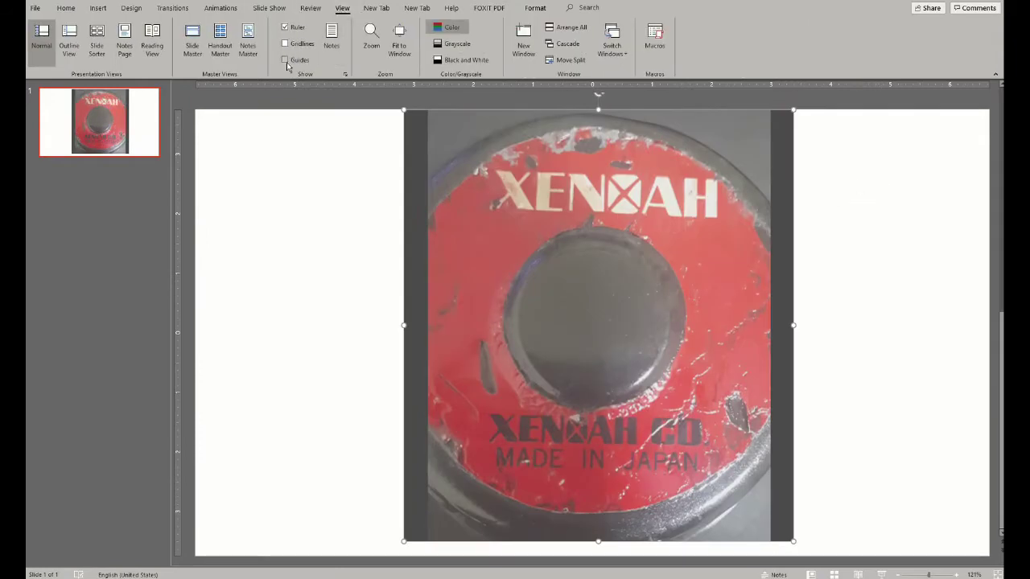
left_click(287, 64)
Tilt the photo about 3° counterclockwise, re-centre it, and zoom to 200%
left_click_drag(555, 134, 642, 239)
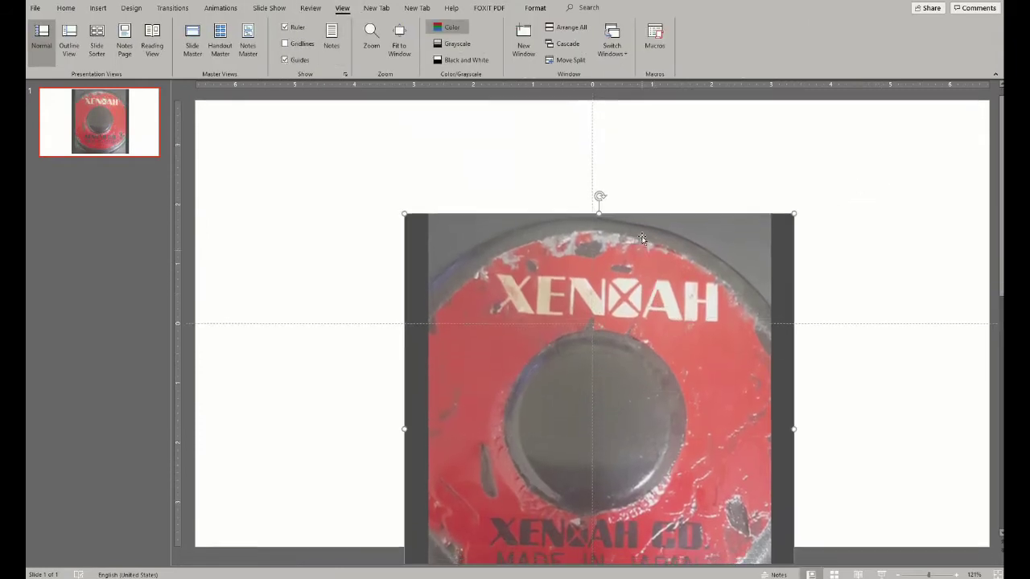
left_click_drag(599, 196, 582, 6)
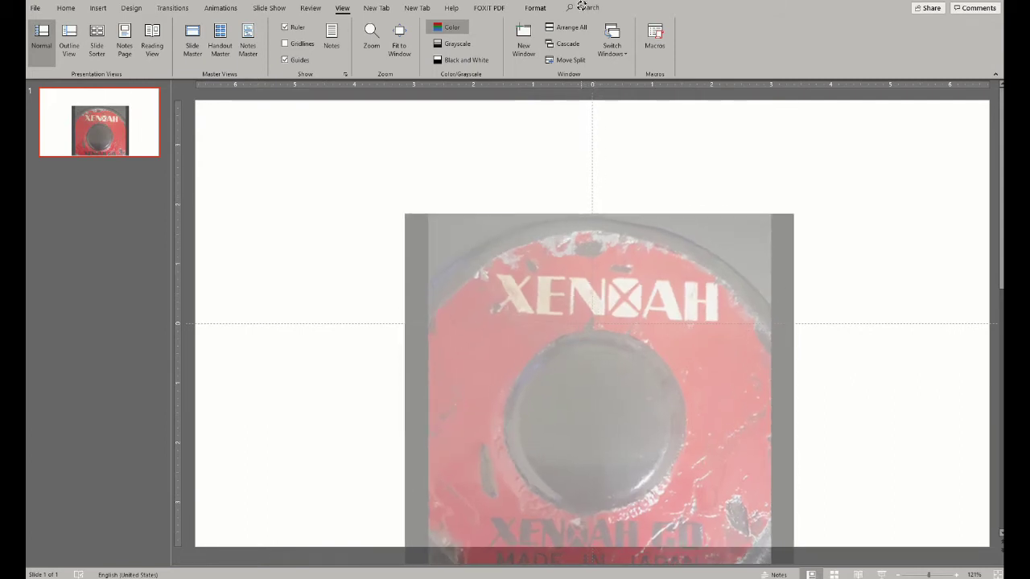
left_click_drag(581, 6, 575, 8)
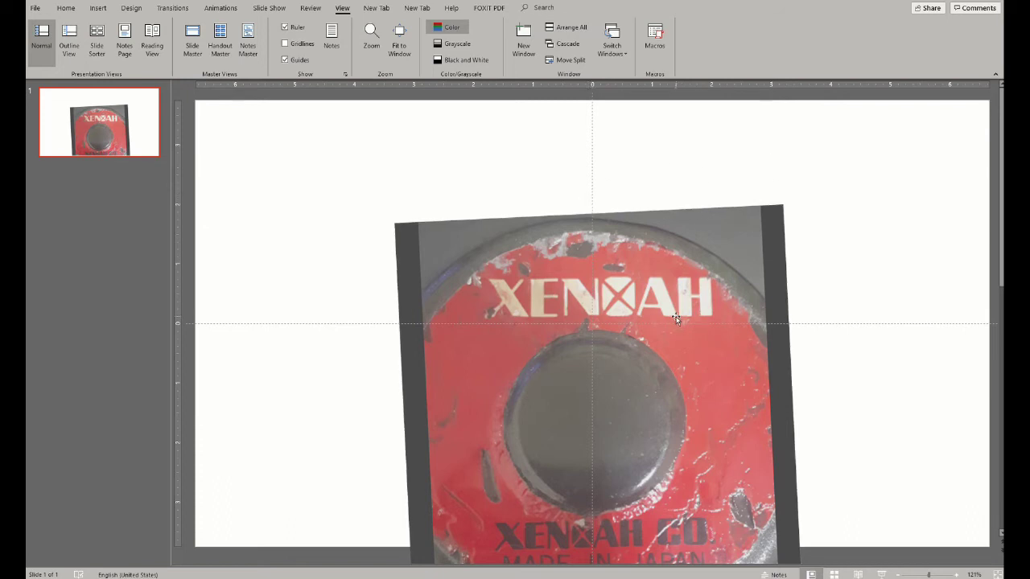
left_click_drag(642, 309, 634, 204)
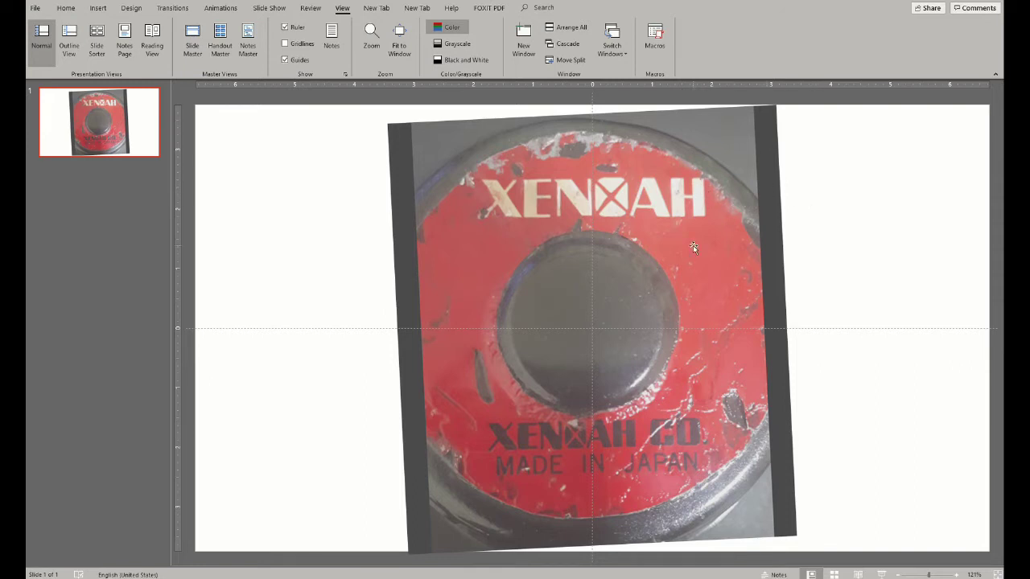
scroll(695, 242, "up", 5, "ctrl")
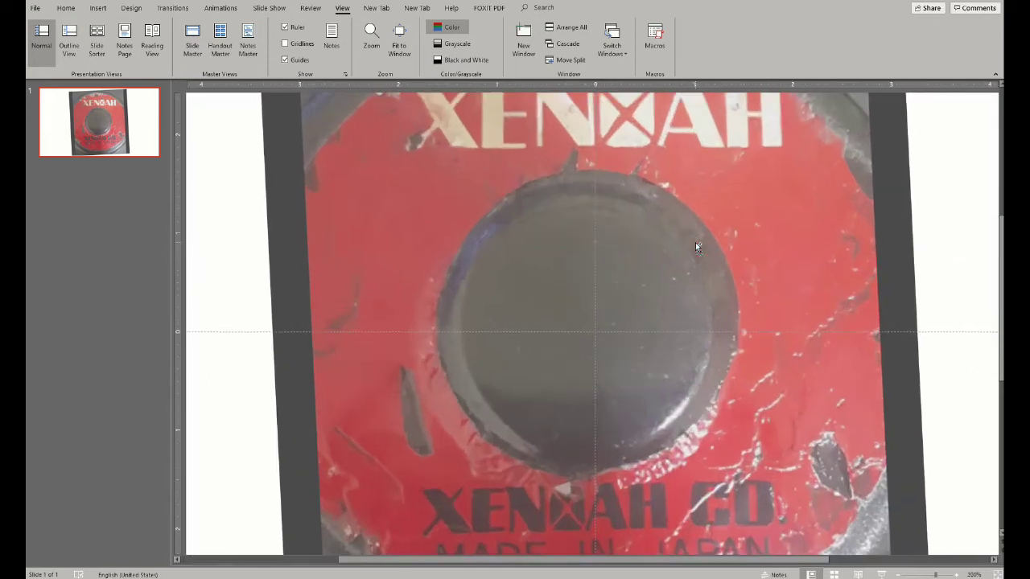
scroll(697, 240, "up", 1)
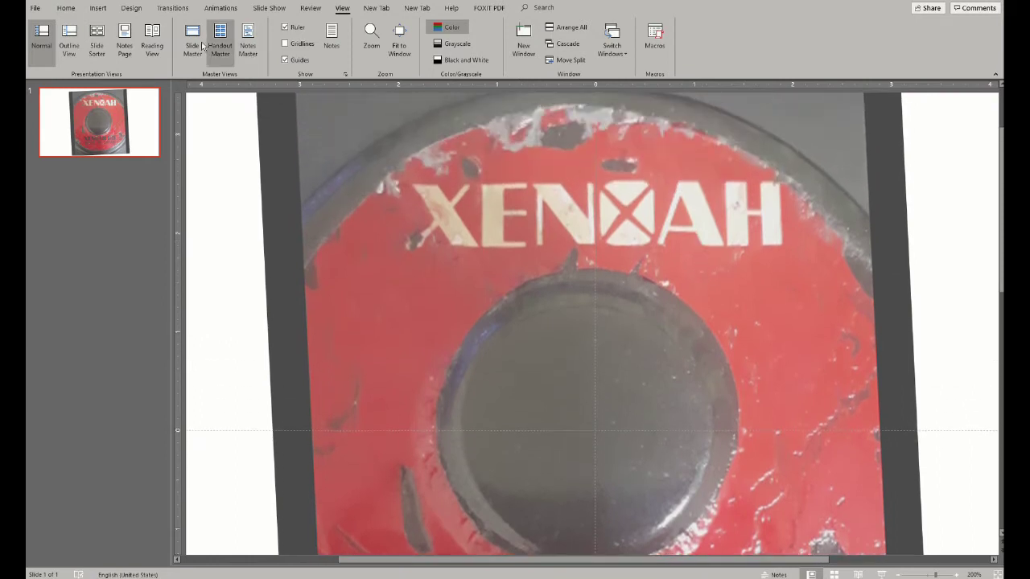
Draw a blue parallelogram over one stroke of the X
left_click(97, 8)
left_click(285, 47)
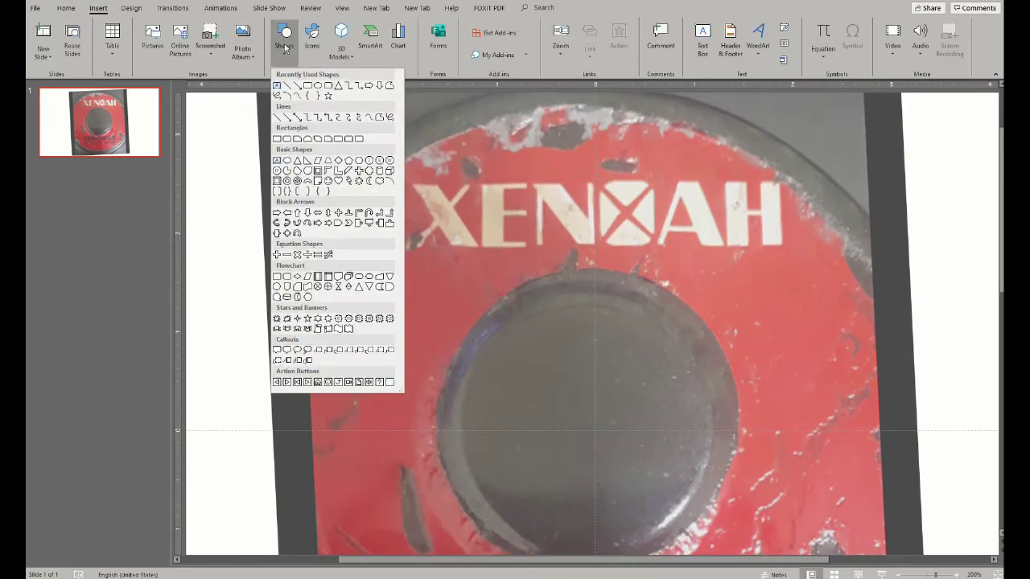
left_click(314, 160)
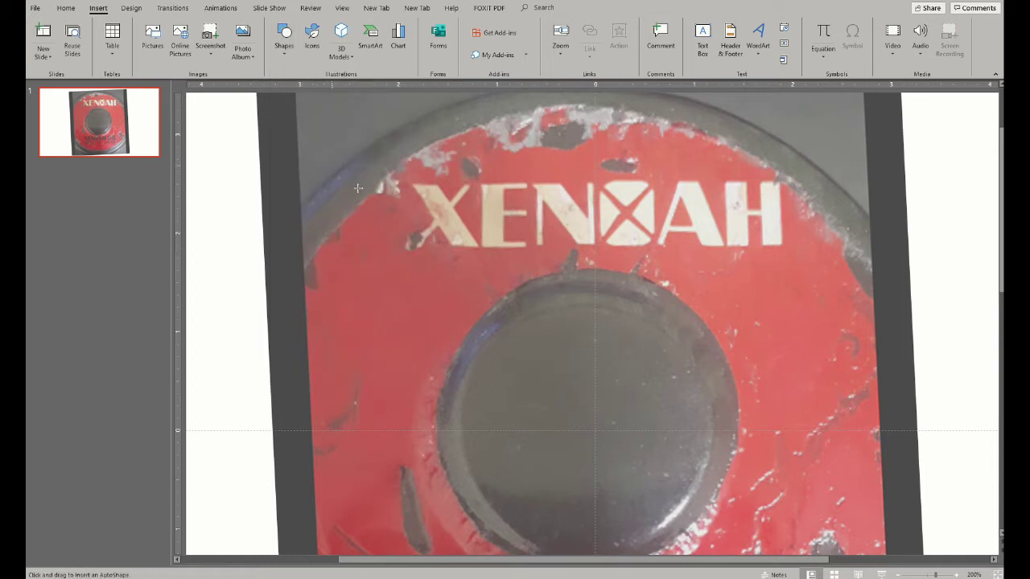
mouse_move(419, 248)
left_mouse_down()
mouse_move(469, 183)
mouse_move(460, 191)
left_mouse_up()
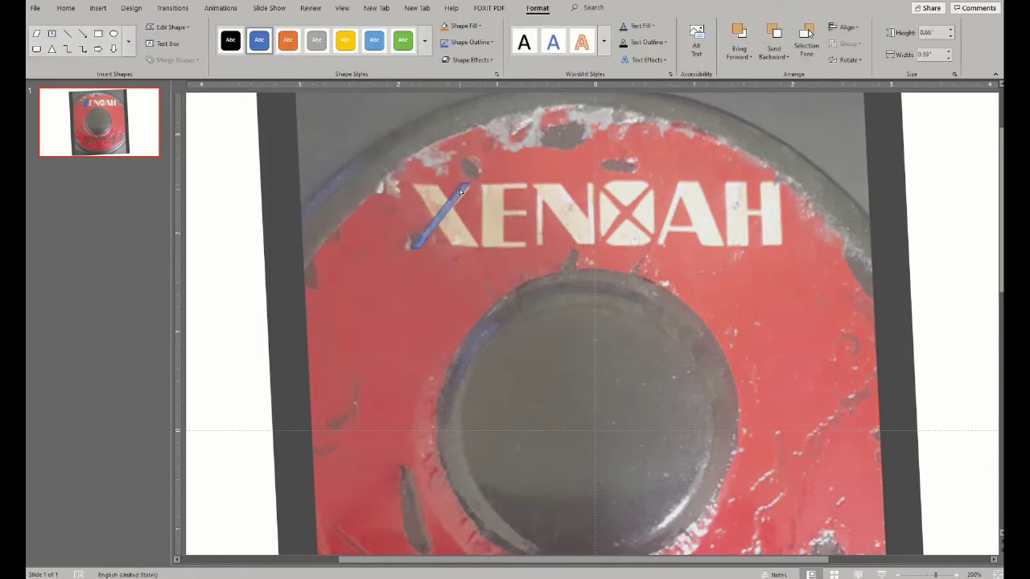
left_click_drag(409, 250, 410, 247)
Duplicate the parallelogram, flip it horizontally to cross the first, and align the shapes with the lettering
key("ctrl+d")
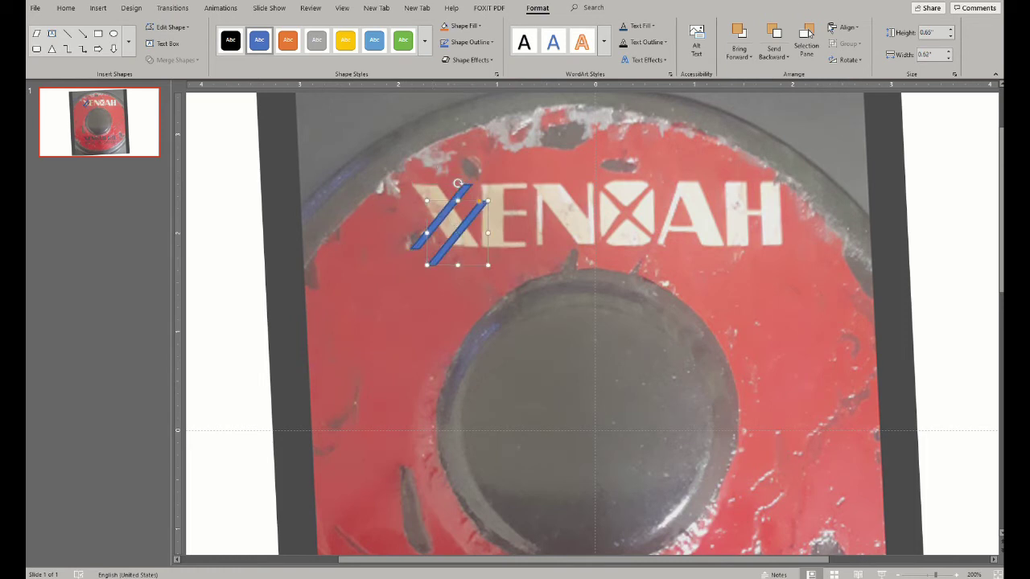
left_click(849, 60)
left_click(853, 103)
mouse_move(467, 252)
left_mouse_down()
mouse_move(455, 233)
mouse_move(481, 249)
left_mouse_up()
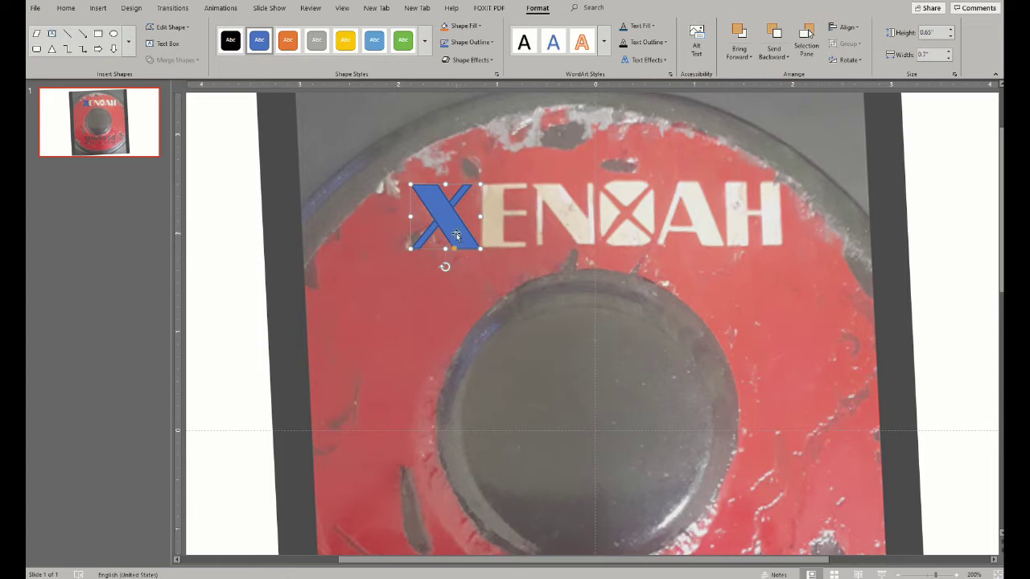
mouse_move(423, 218)
left_mouse_down()
mouse_move(438, 233)
mouse_move(565, 222)
mouse_move(595, 248)
left_mouse_up()
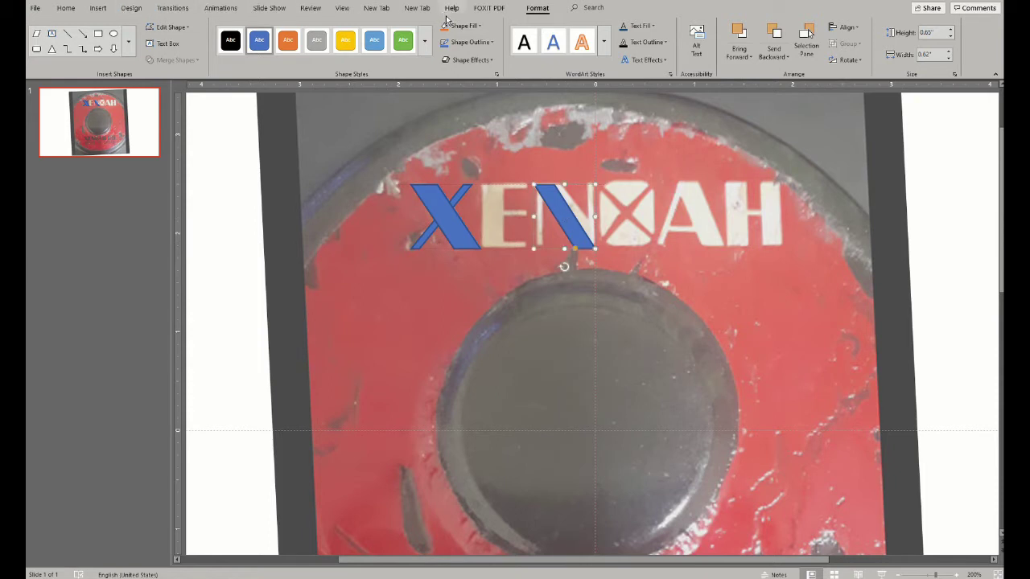
Give the N's diagonal bar no outline and 56% fill transparency
left_click(496, 74)
left_click(875, 164)
left_click(882, 151)
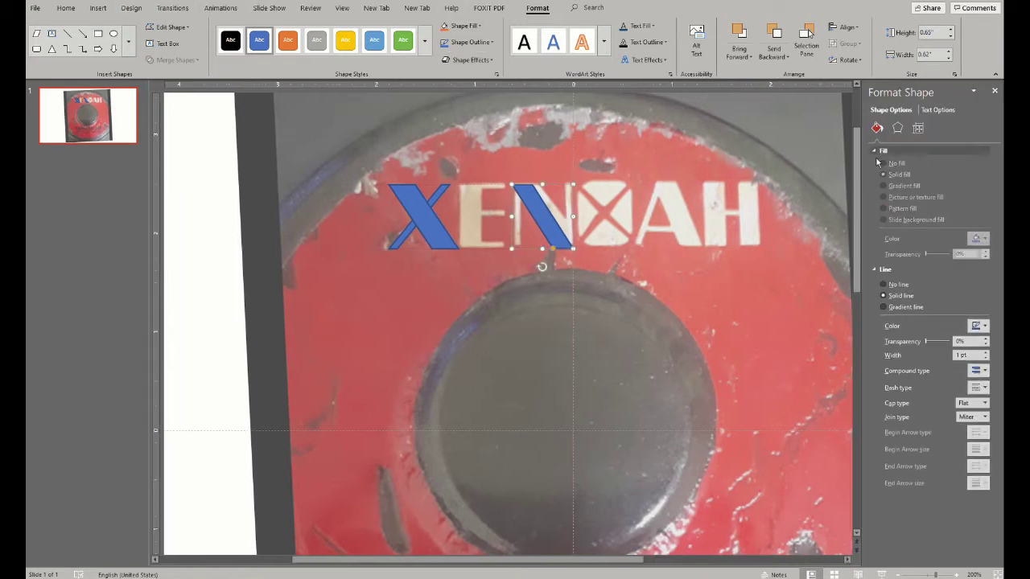
left_click_drag(926, 256, 938, 256)
left_click(893, 289)
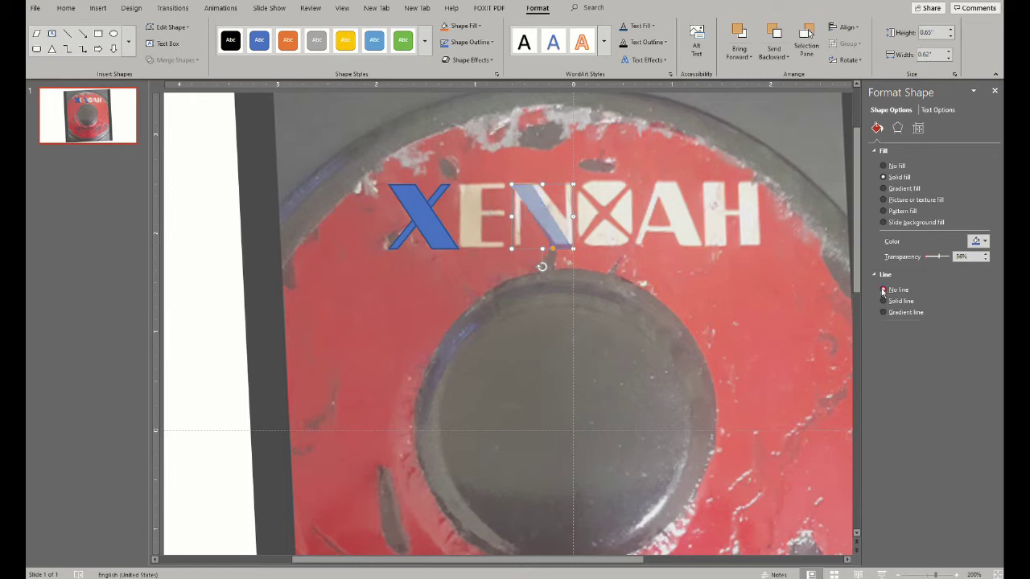
Make the X shape outline-free, 37% transparent, with an orange-brown fill
left_click(424, 229)
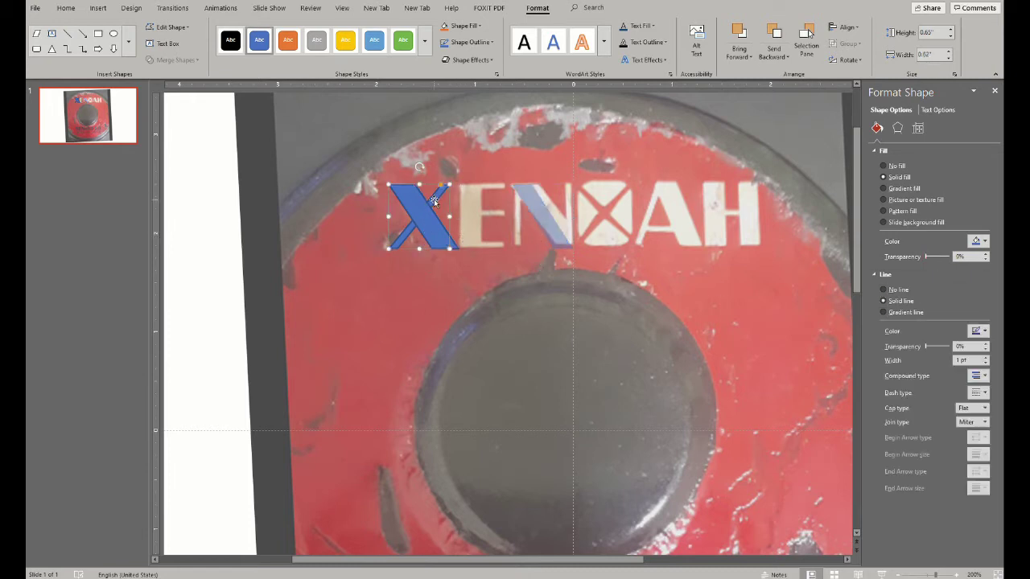
left_click(893, 290)
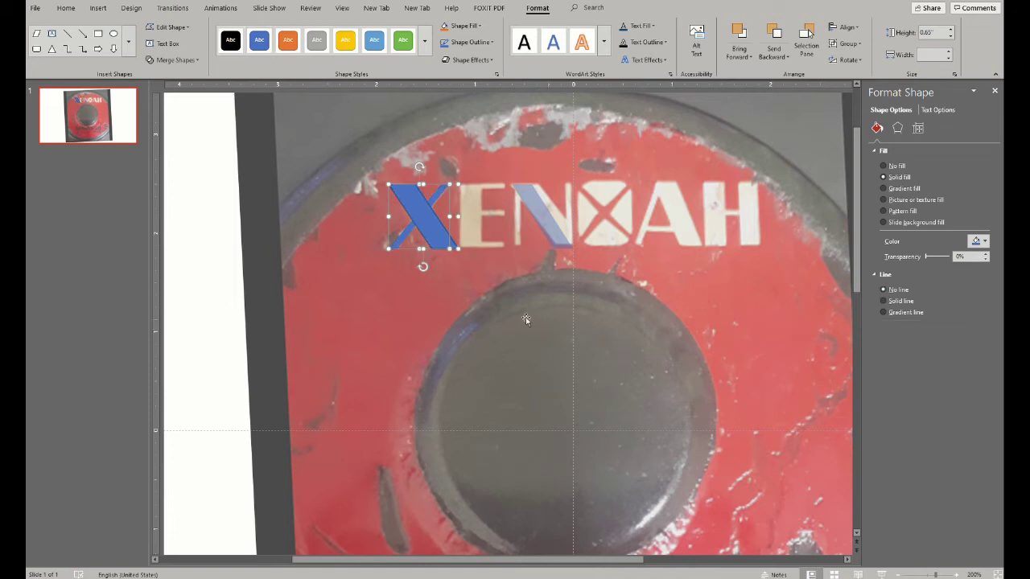
left_click_drag(930, 258, 936, 258)
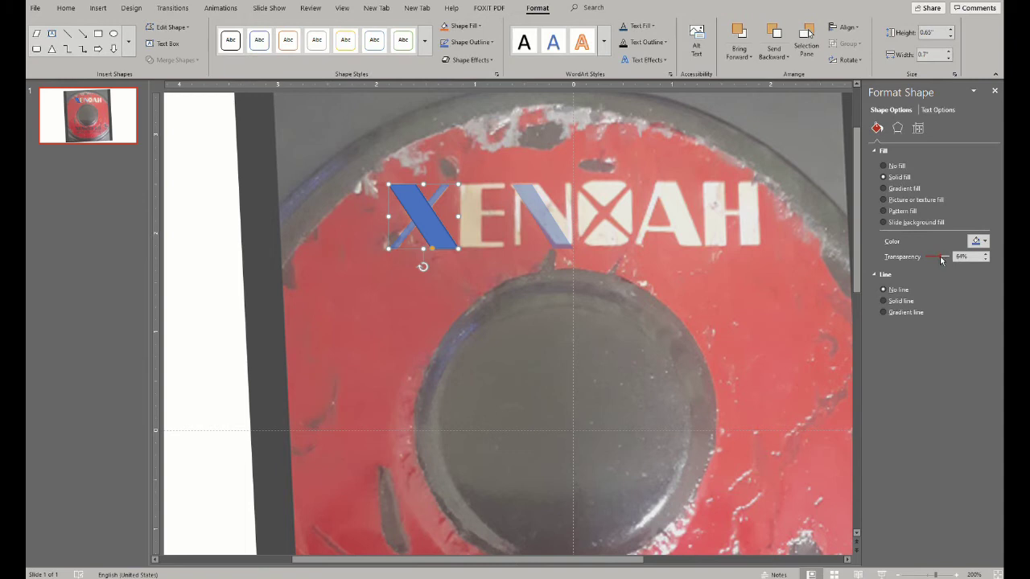
left_click(436, 330)
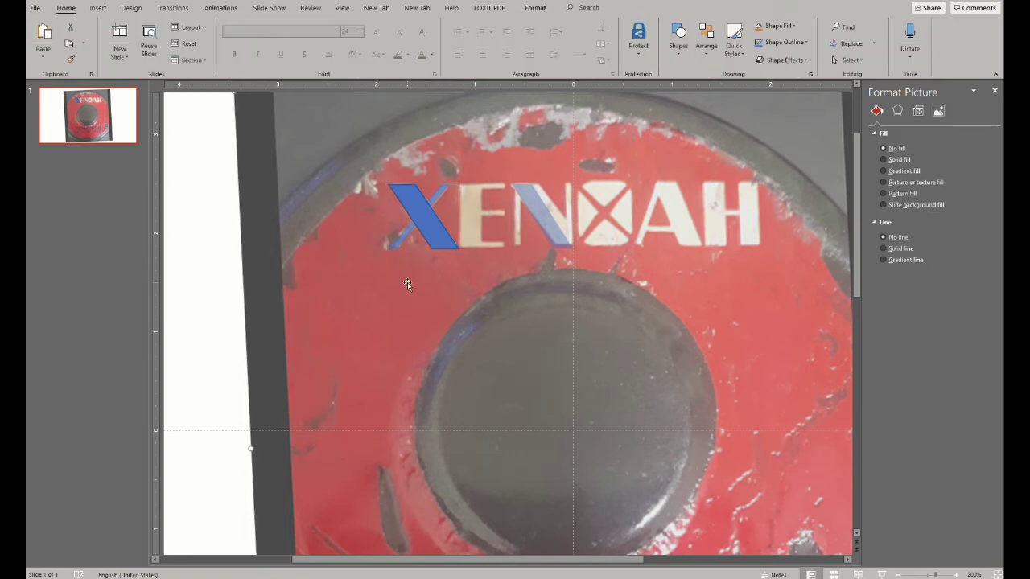
left_click(443, 251)
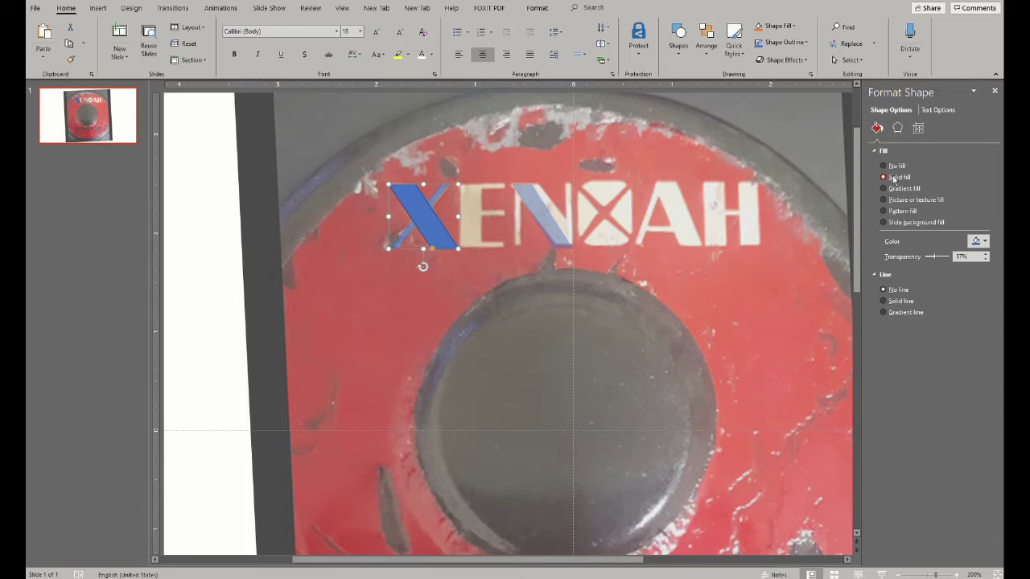
left_click(884, 301)
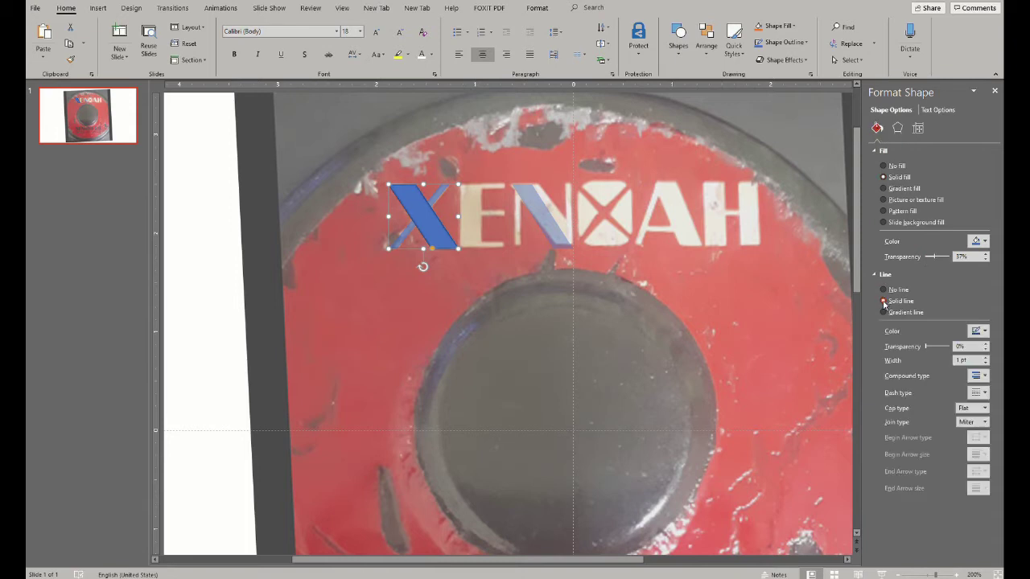
left_click(885, 290)
left_click(983, 241)
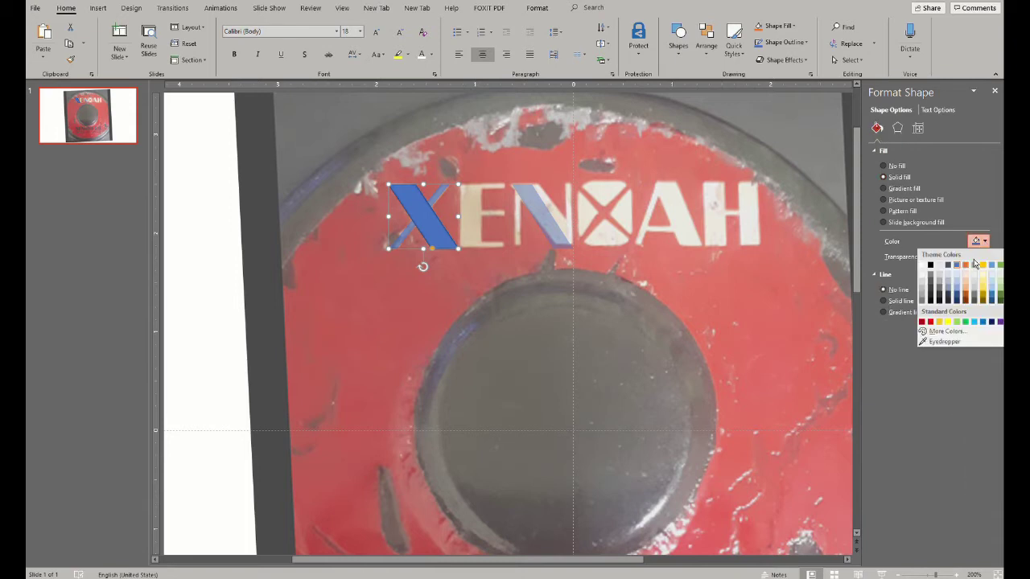
left_click(965, 271)
left_click(884, 302)
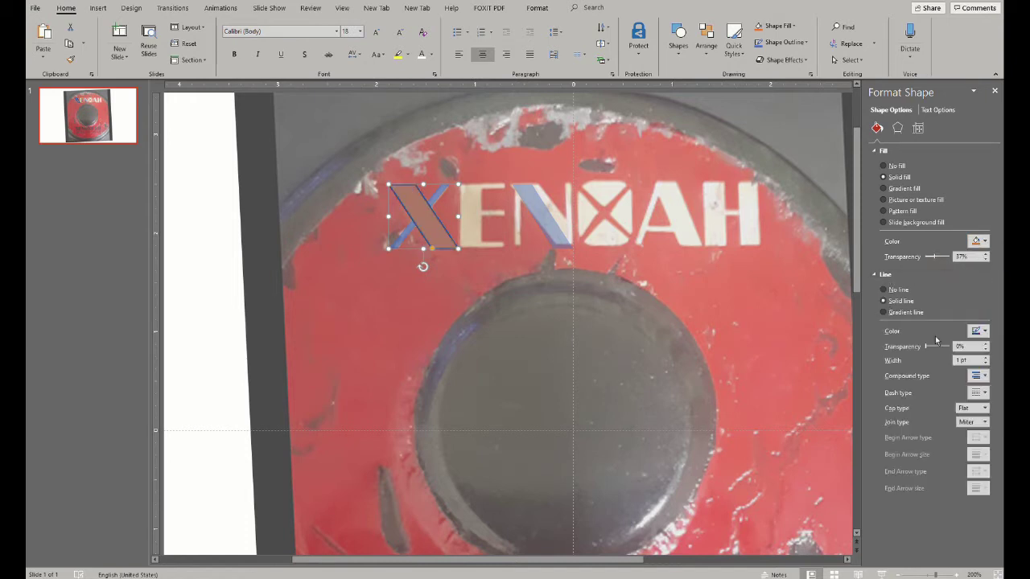
left_click(884, 290)
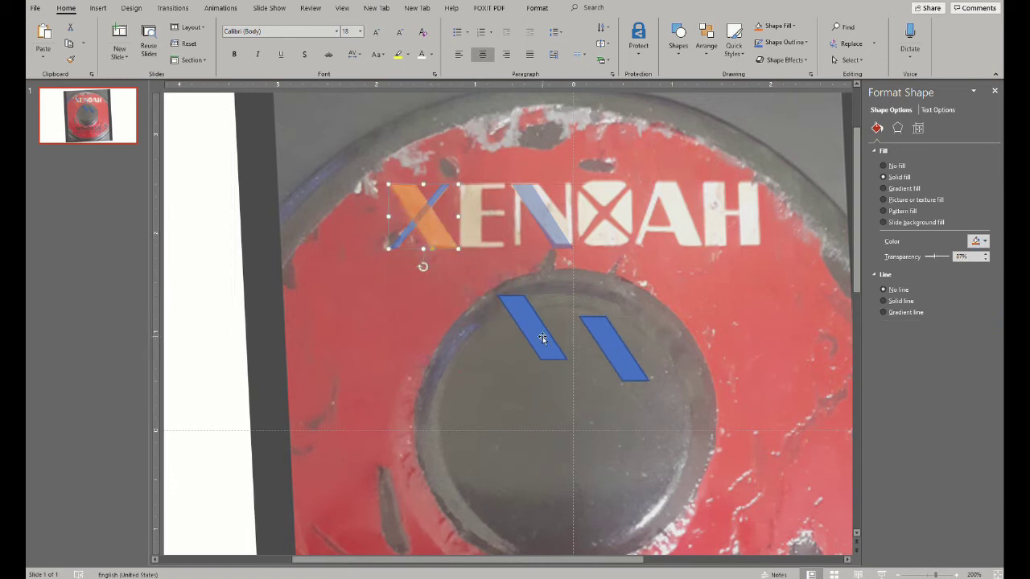
Delete the two stray blue shapes in the label's centre circle
left_click(541, 338)
key("Delete")
left_click(609, 346)
key("Delete")
Widen the blue bar over the N's diagonal so it covers the full stroke
left_click(539, 215)
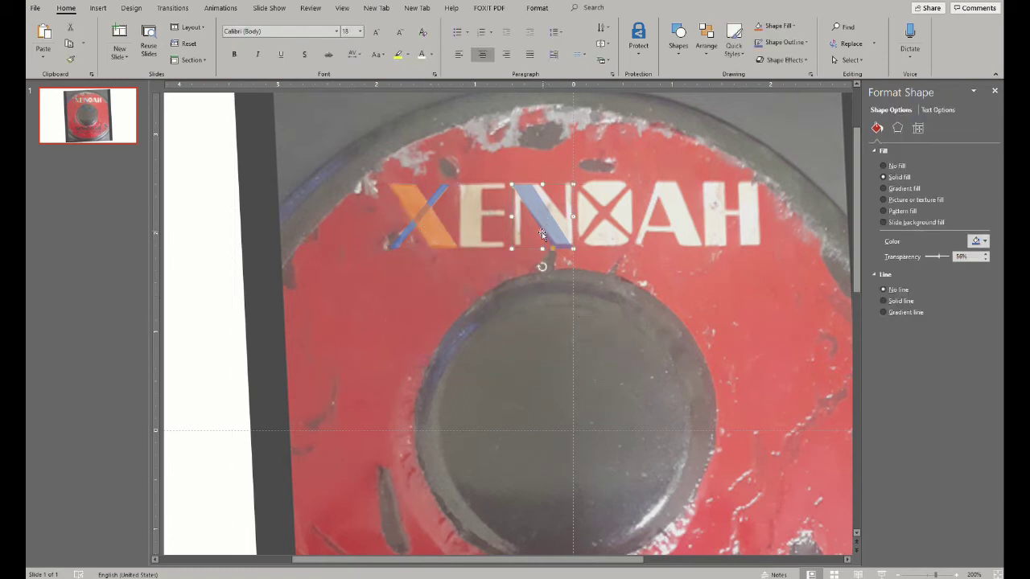
left_click(603, 260)
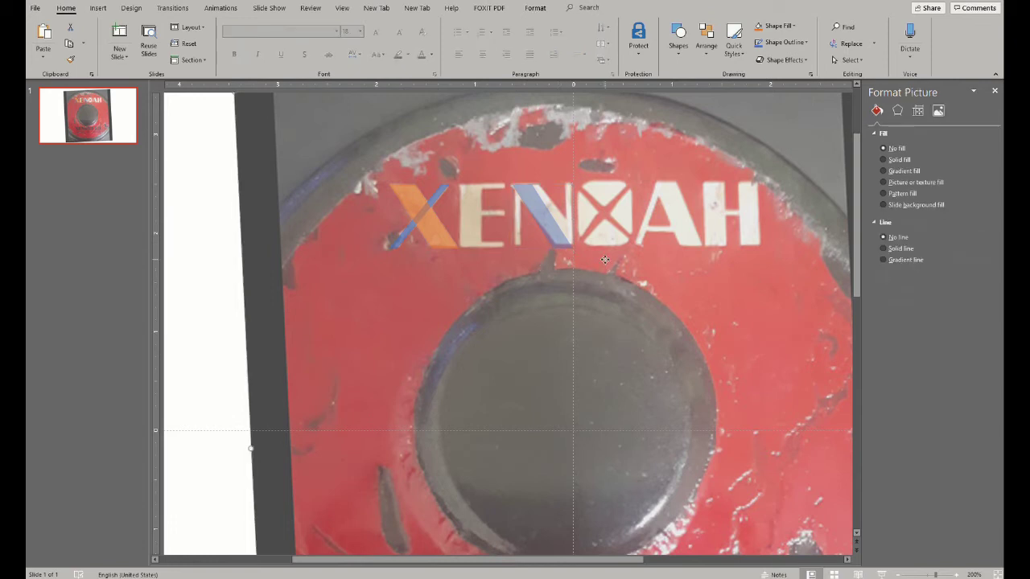
left_click(563, 242)
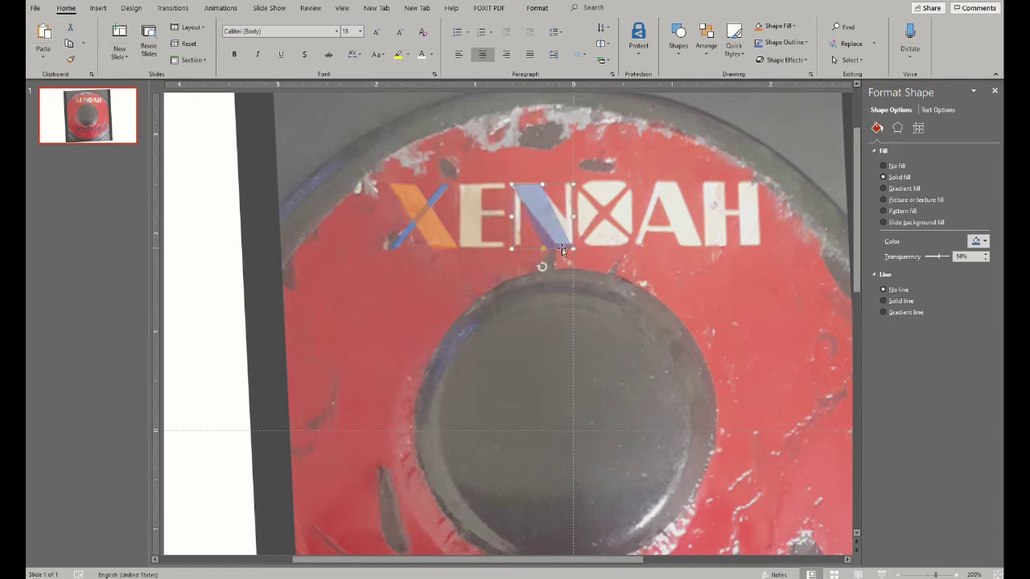
left_click_drag(573, 248, 587, 248)
key("ctrl+z")
key("ctrl+y")
key("ctrl+z")
key("ctrl+y")
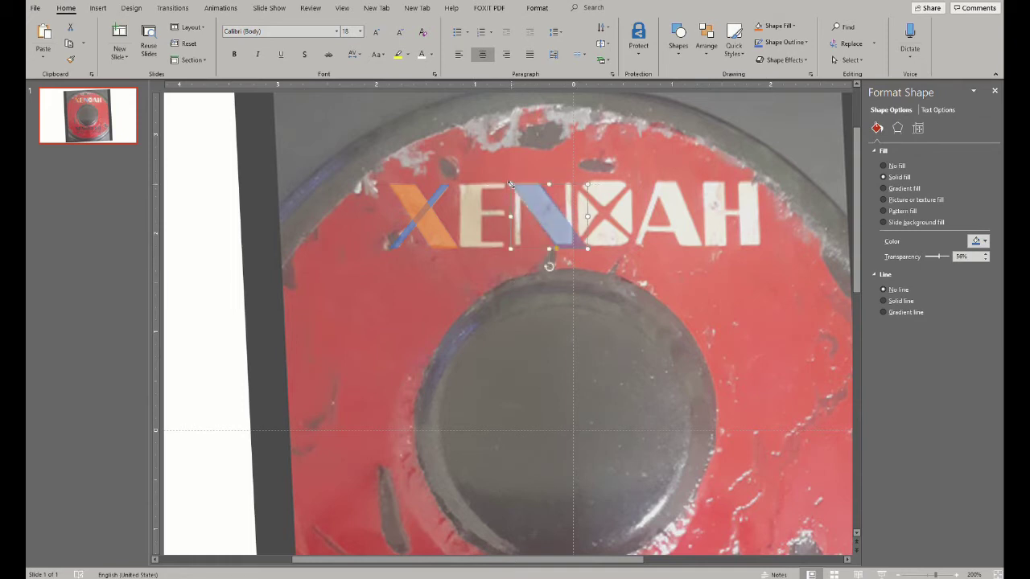
left_click(98, 8)
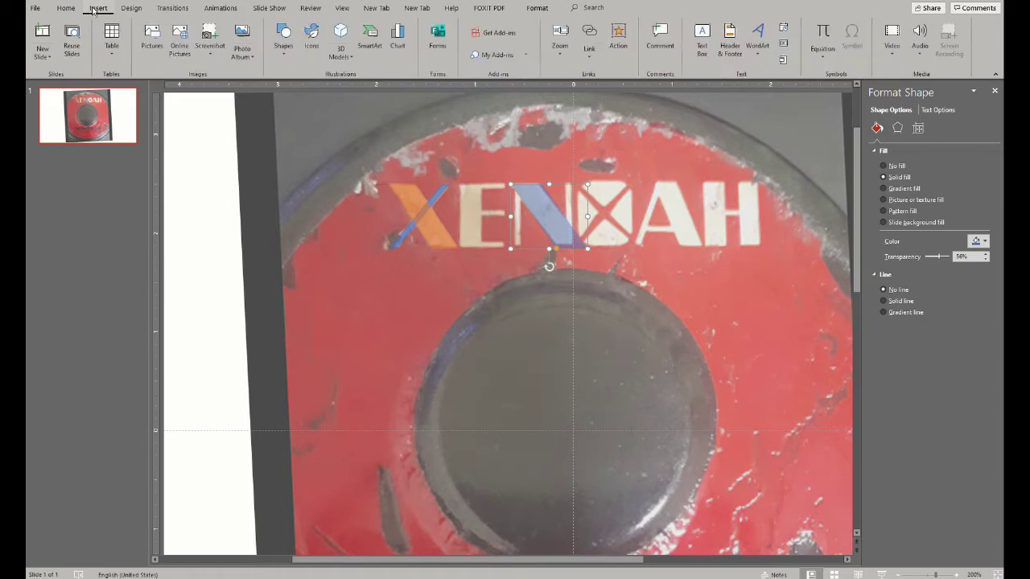
Draw a thin outline-free, 56% transparent rectangle over the N's left stroke and set it as default shape
left_click(284, 36)
left_click(278, 140)
left_click_drag(454, 288, 467, 369)
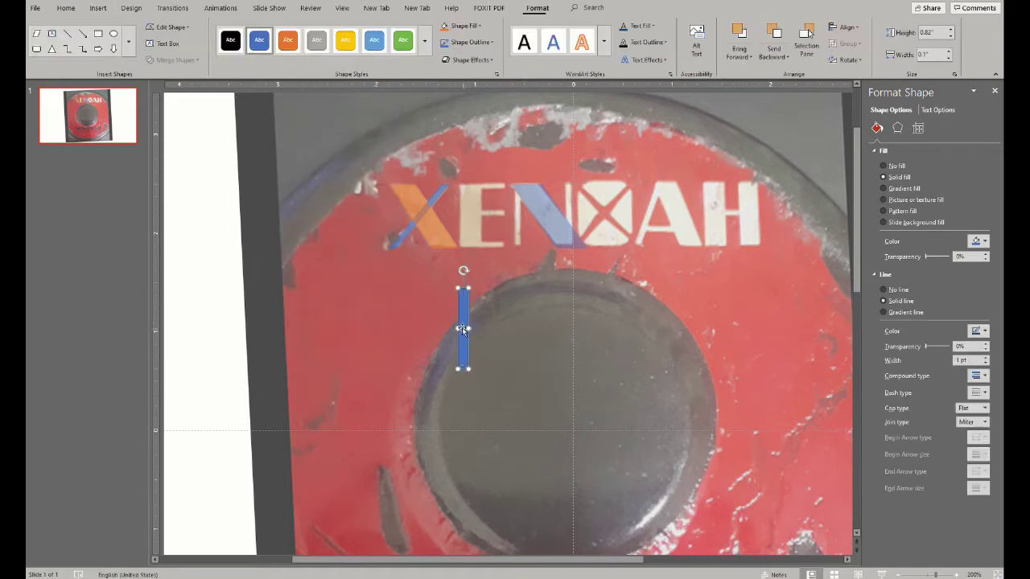
left_click_drag(463, 325, 521, 201)
left_click(883, 290)
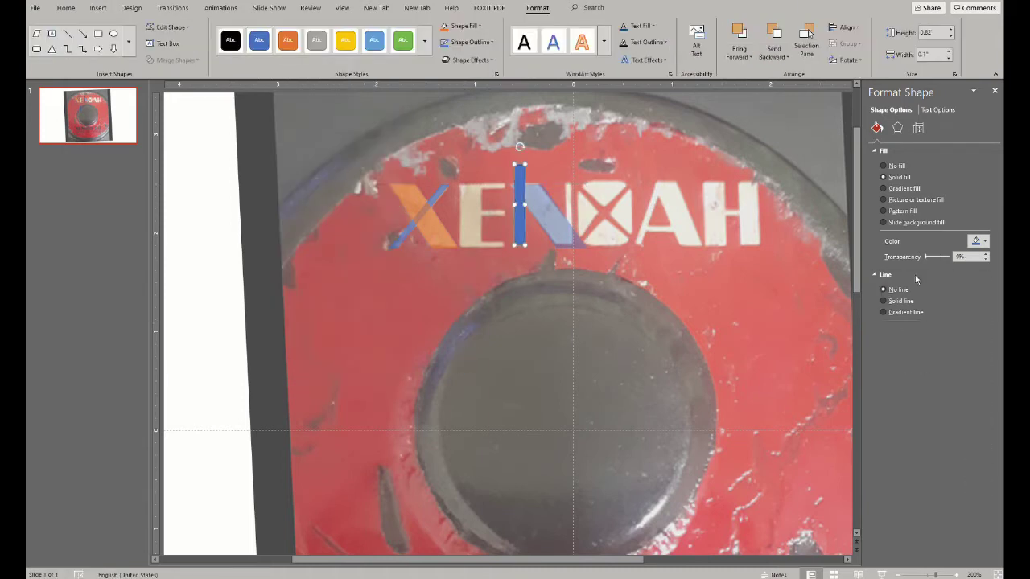
left_click_drag(926, 257, 934, 260)
right_click(520, 227)
left_click(571, 414)
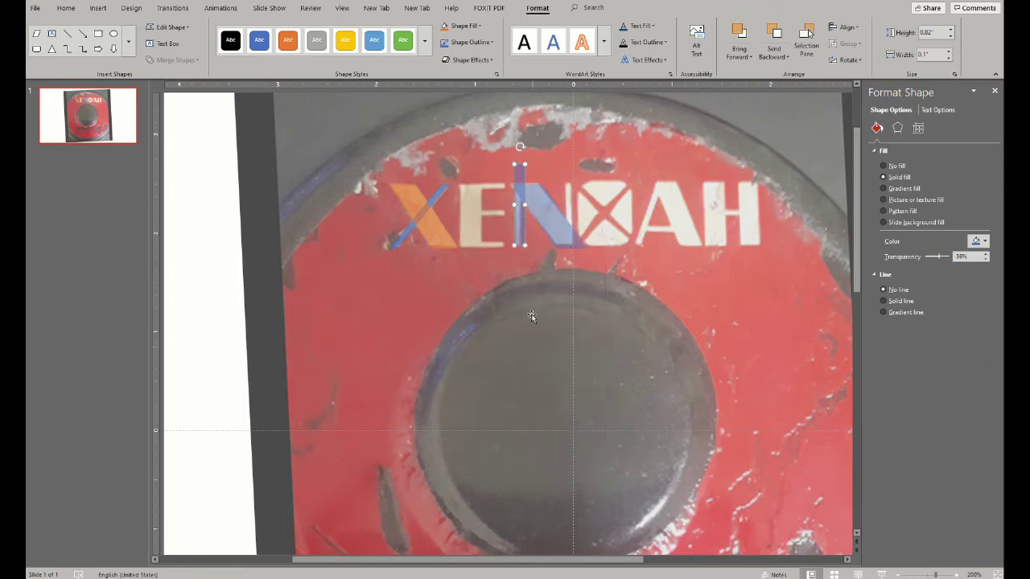
Copy the bar onto the N's right stroke and select both bars
left_click(521, 204)
left_click_drag(519, 231, 568, 230)
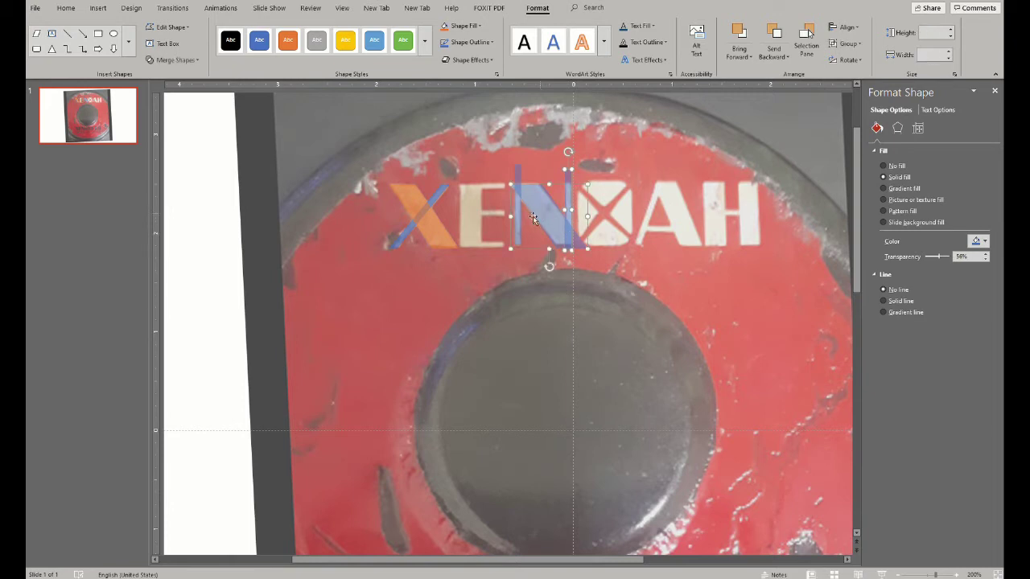
left_click(518, 189, "shift")
Fragment the N's overlapping bars into separate pieces
left_click(175, 60)
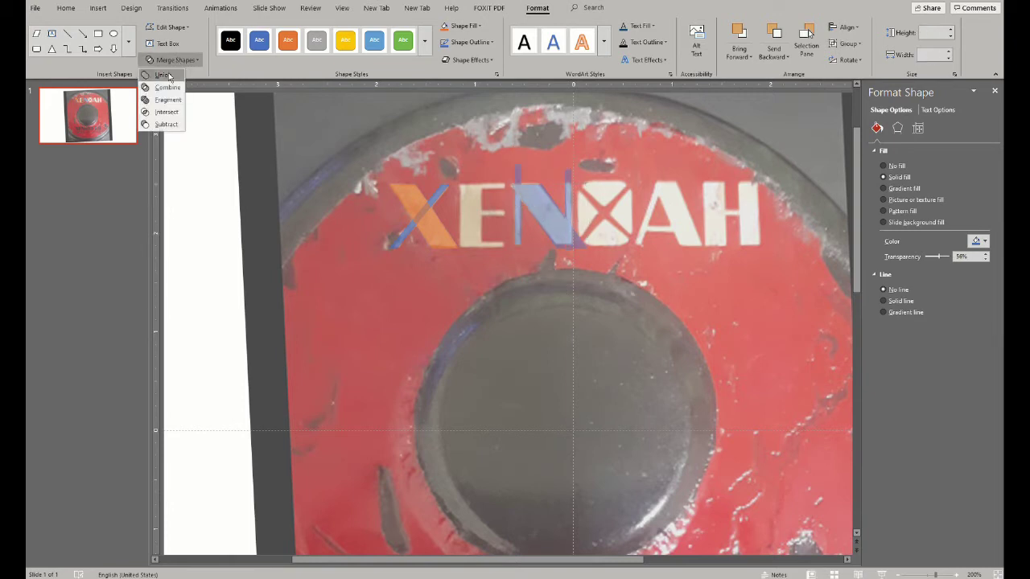
left_click(171, 100)
left_click(617, 301)
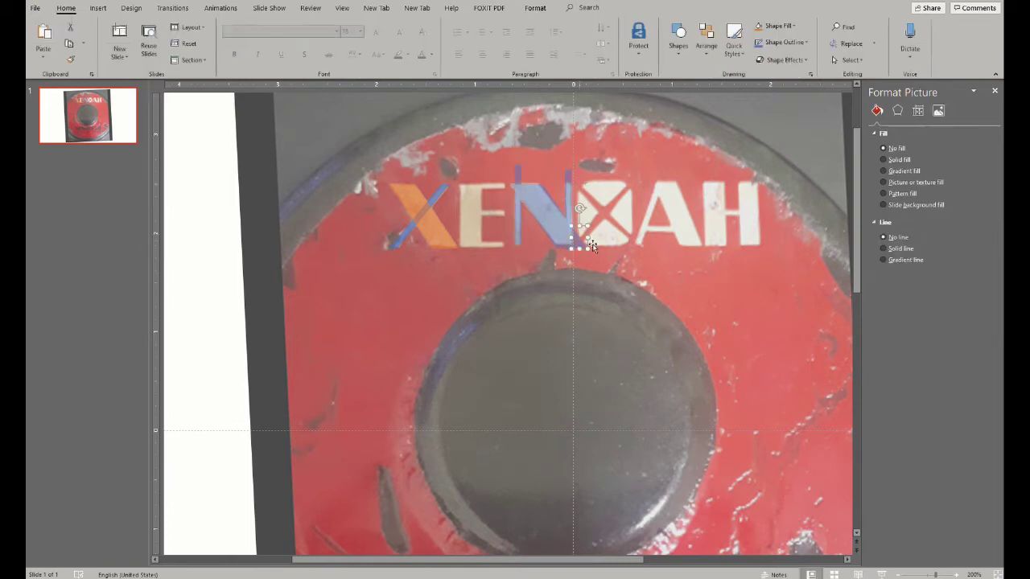
left_click(568, 176)
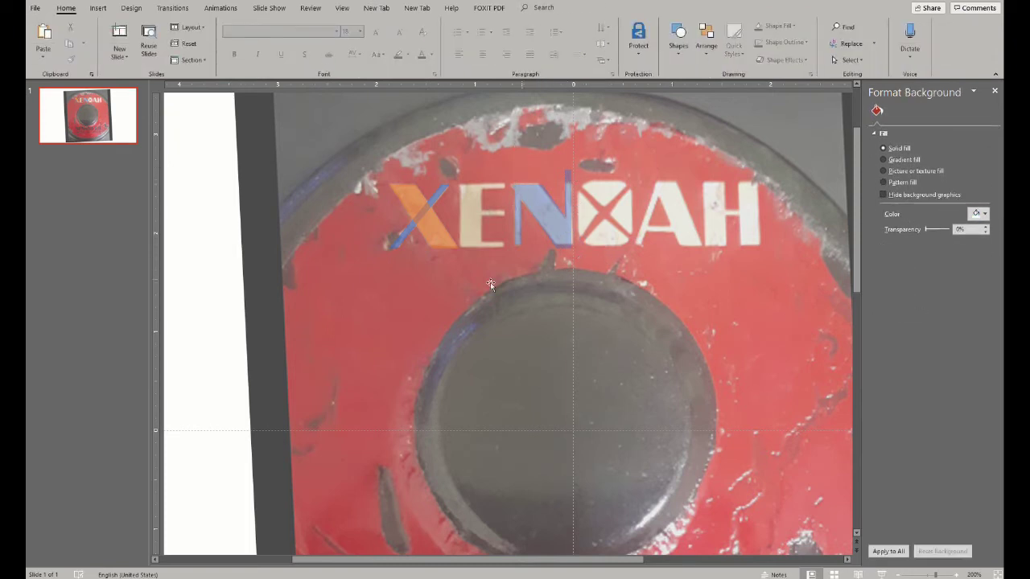
Intersect a helper rectangle with the overhang above the N and delete the trimmed piece
left_click(97, 7)
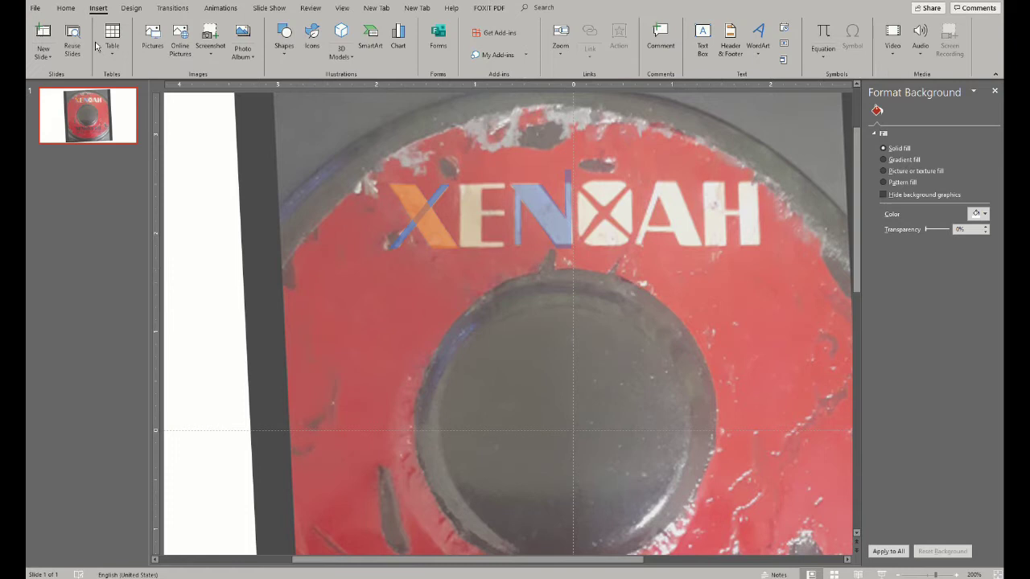
left_click(283, 36)
left_click(285, 140)
left_click_drag(533, 139, 637, 245)
left_click_drag(593, 156, 588, 114)
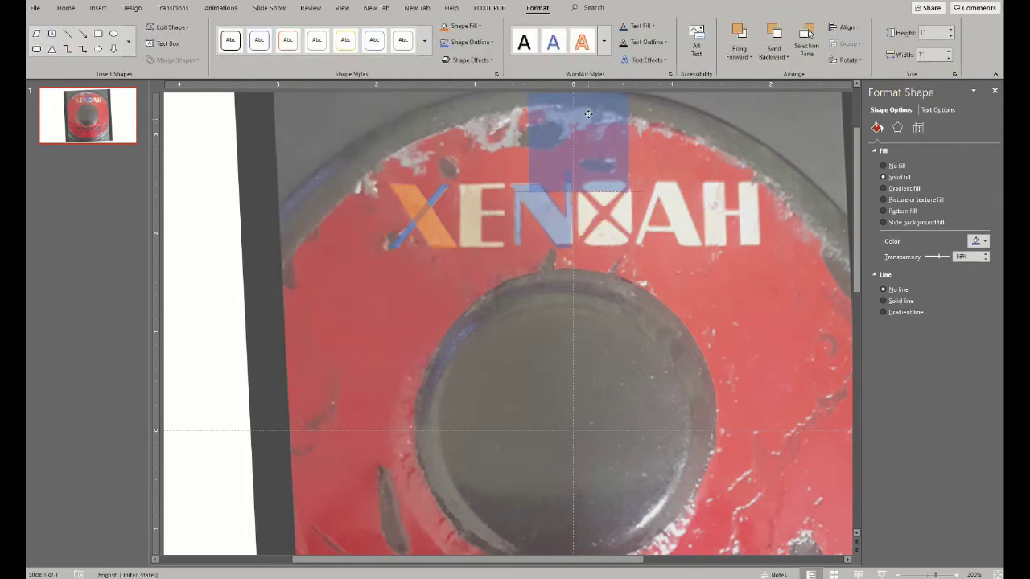
left_click_drag(585, 160, 599, 151)
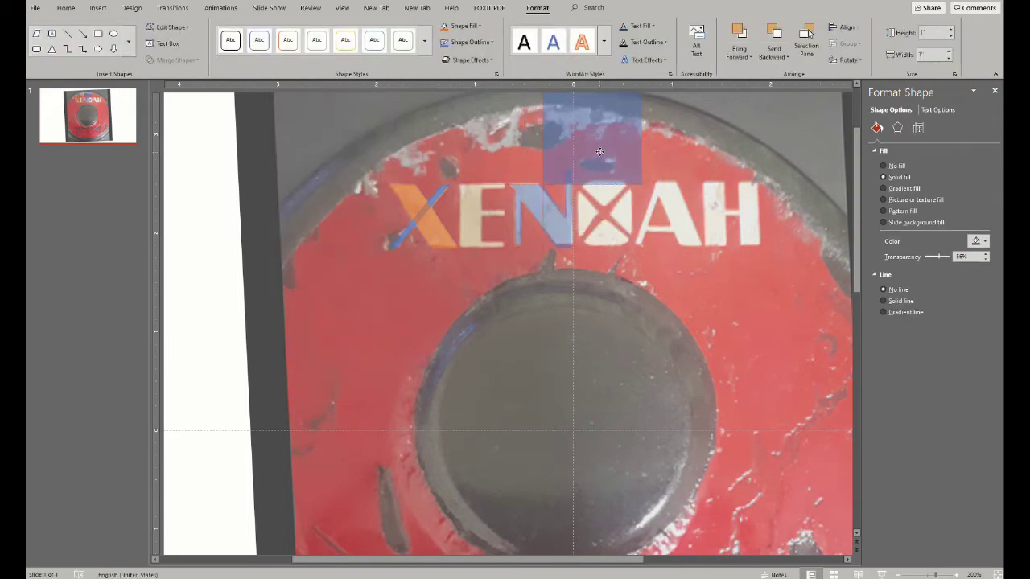
left_click(570, 211, "shift")
left_click(173, 59)
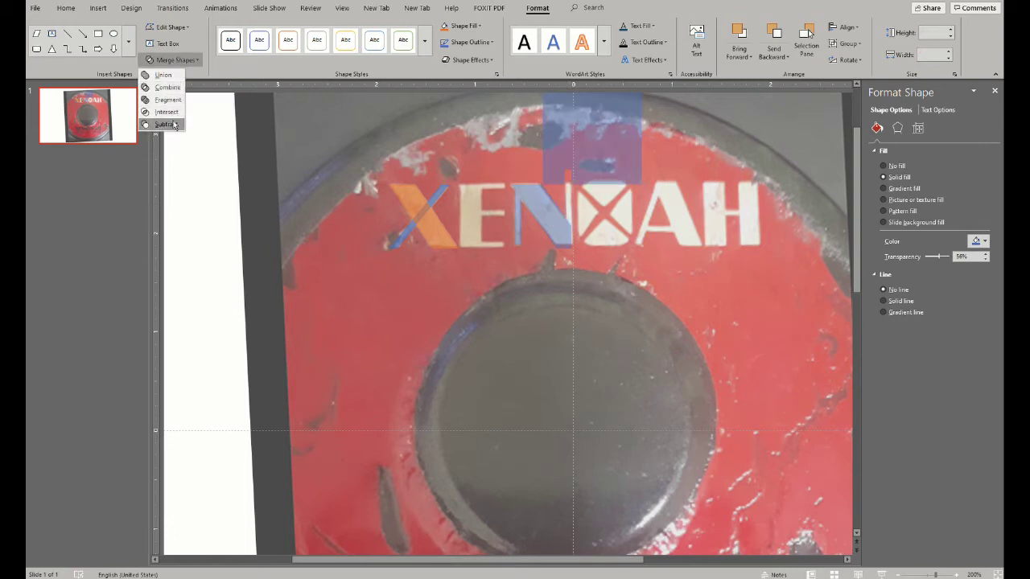
left_click(174, 118)
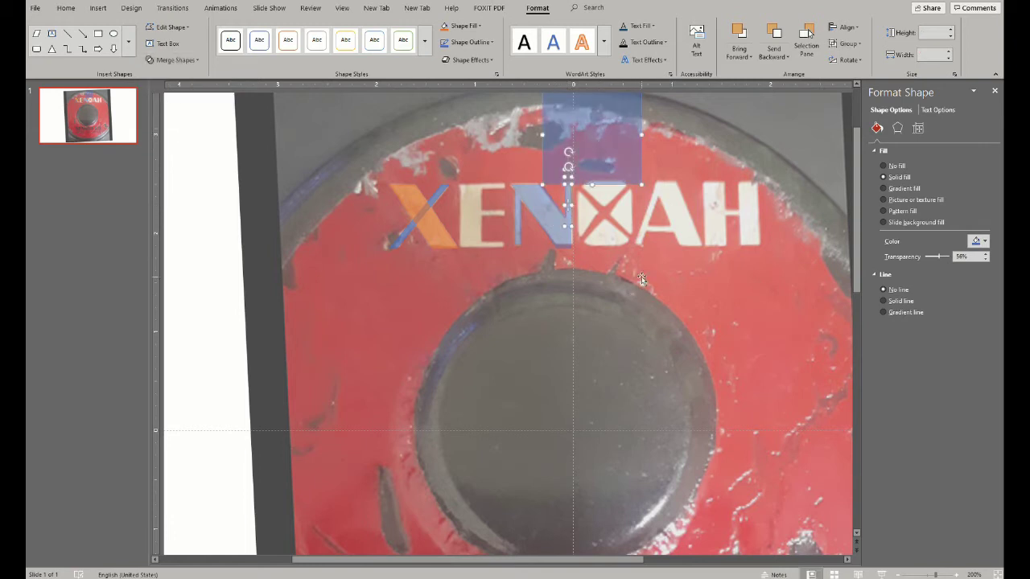
key("Delete")
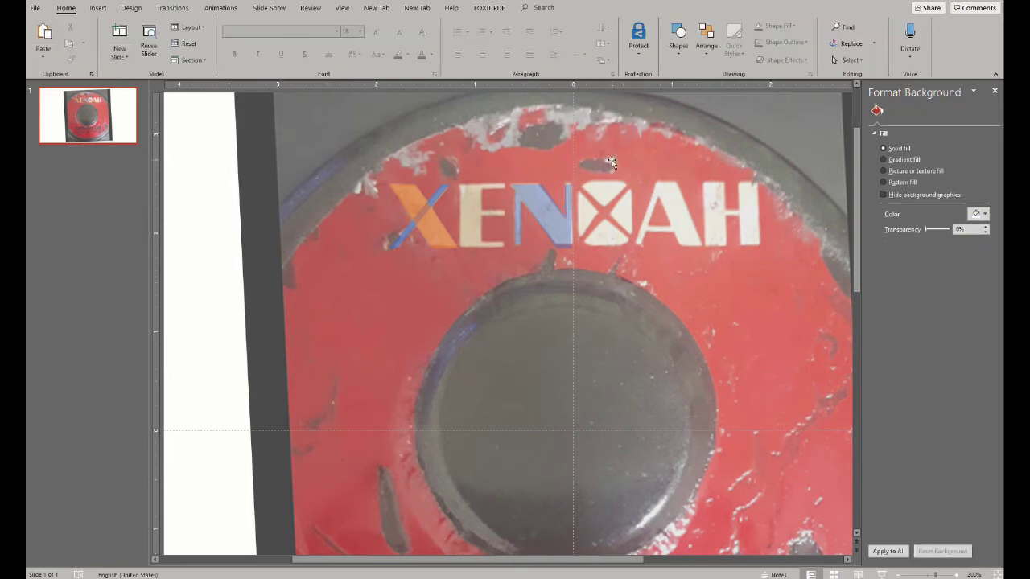
left_click(568, 205)
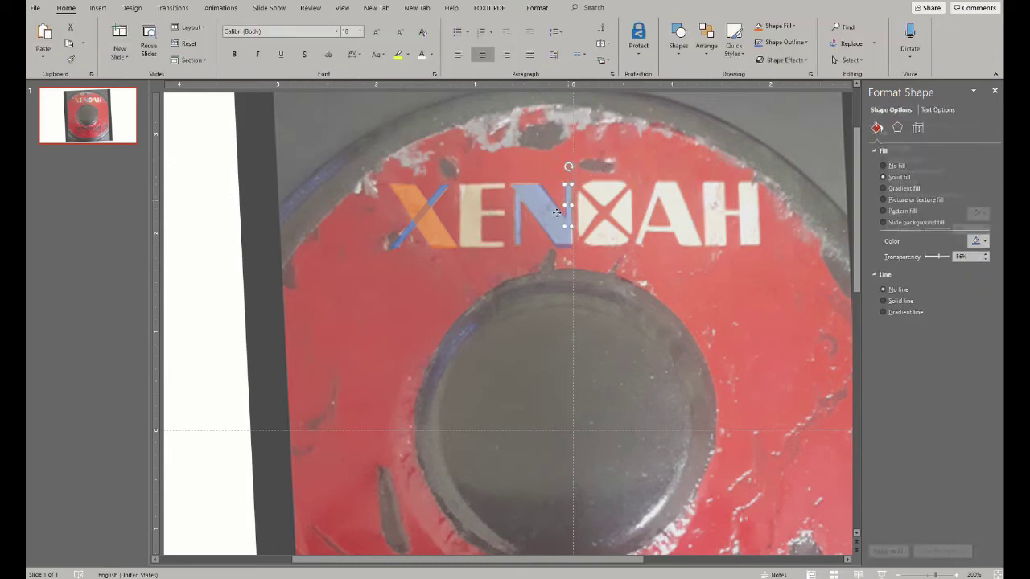
left_click(513, 186, "shift")
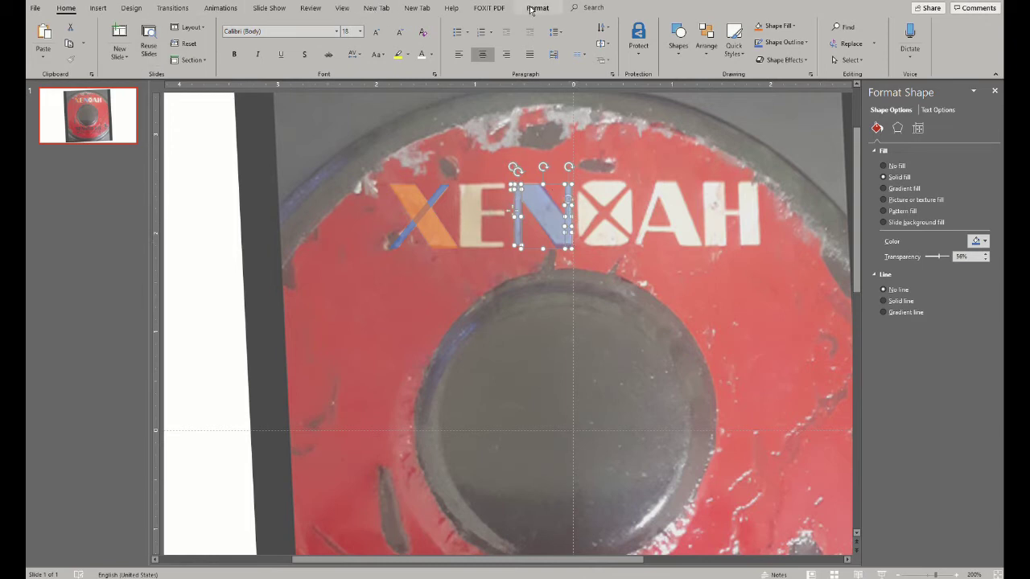
Union the two N pieces into one blue shape
left_click(536, 7)
left_click(166, 62)
left_click(168, 80)
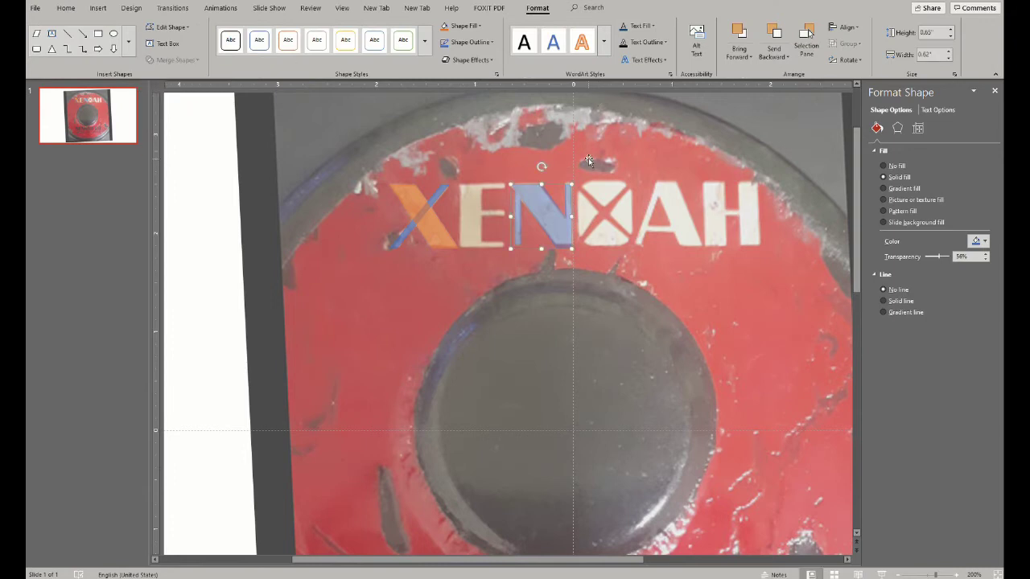
Copy the X's orange stroke onto the A's right leg and align it
left_click(438, 205)
left_click_drag(440, 235, 687, 217)
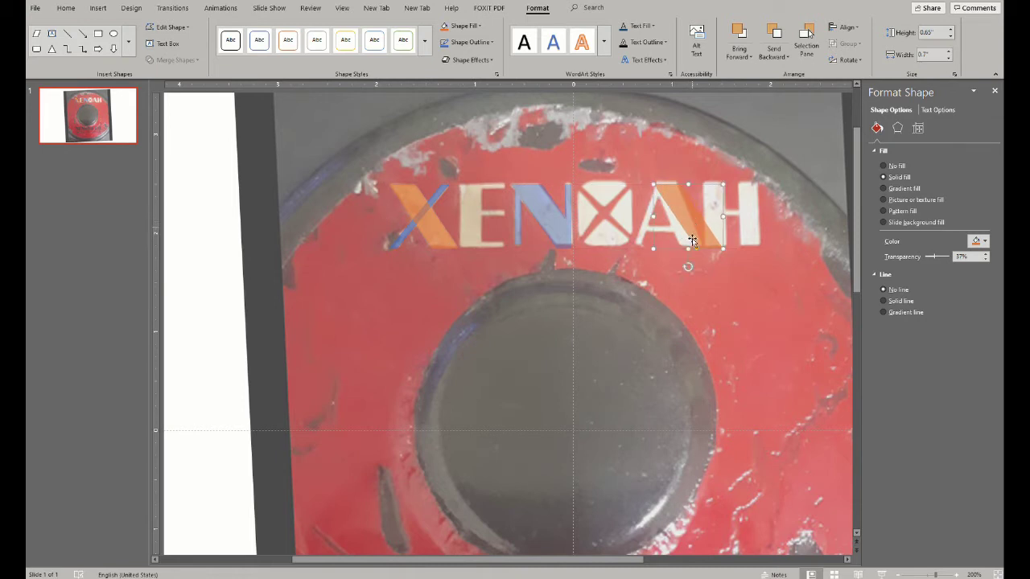
left_click(733, 273)
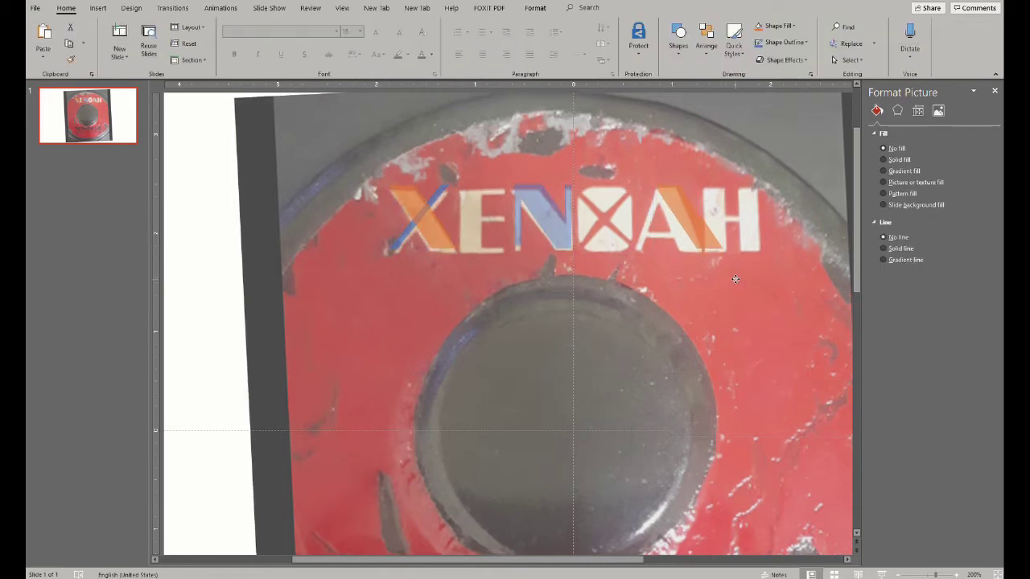
left_click(678, 197)
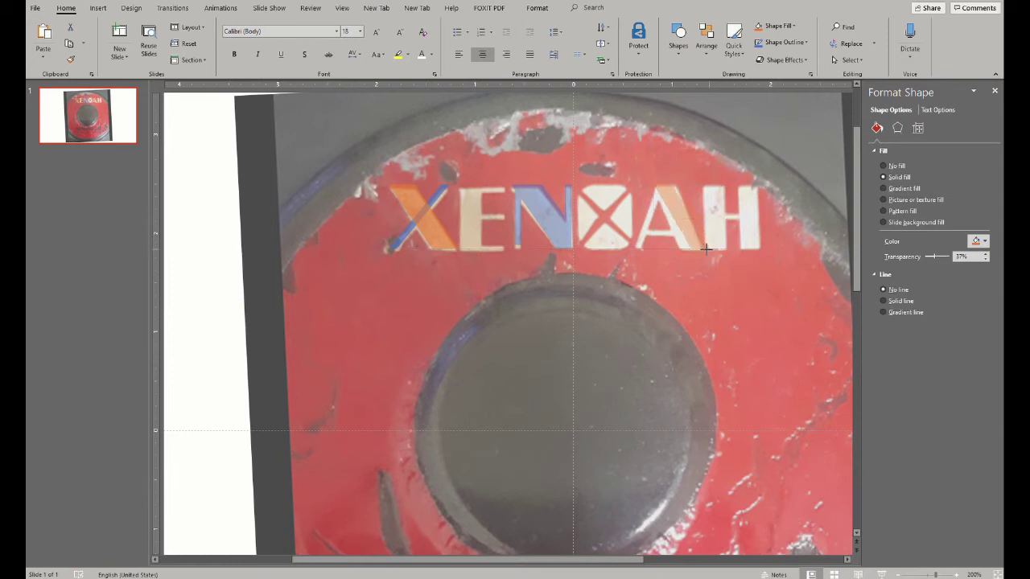
left_click_drag(683, 250, 679, 252)
left_click(748, 297)
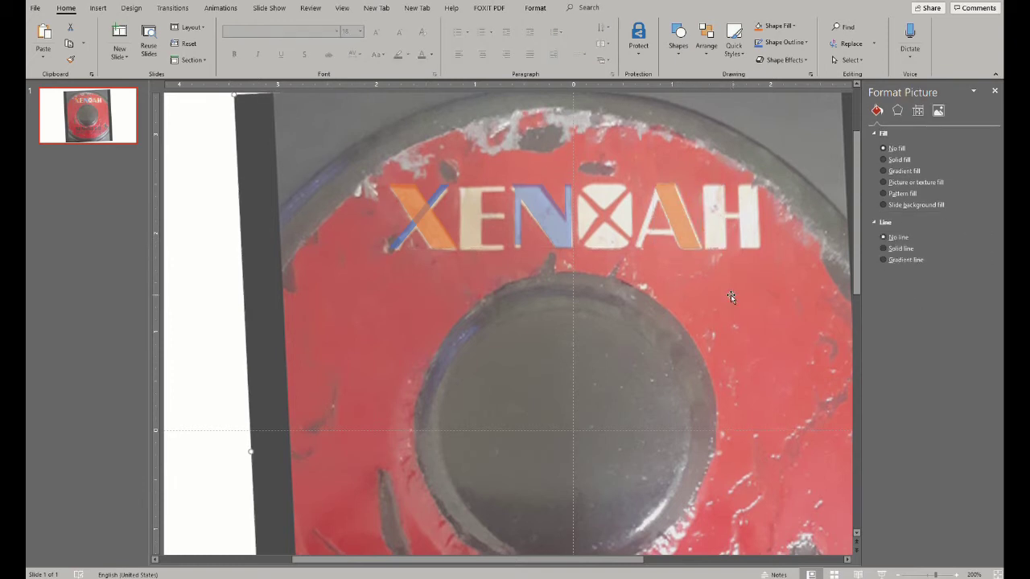
left_click(680, 225)
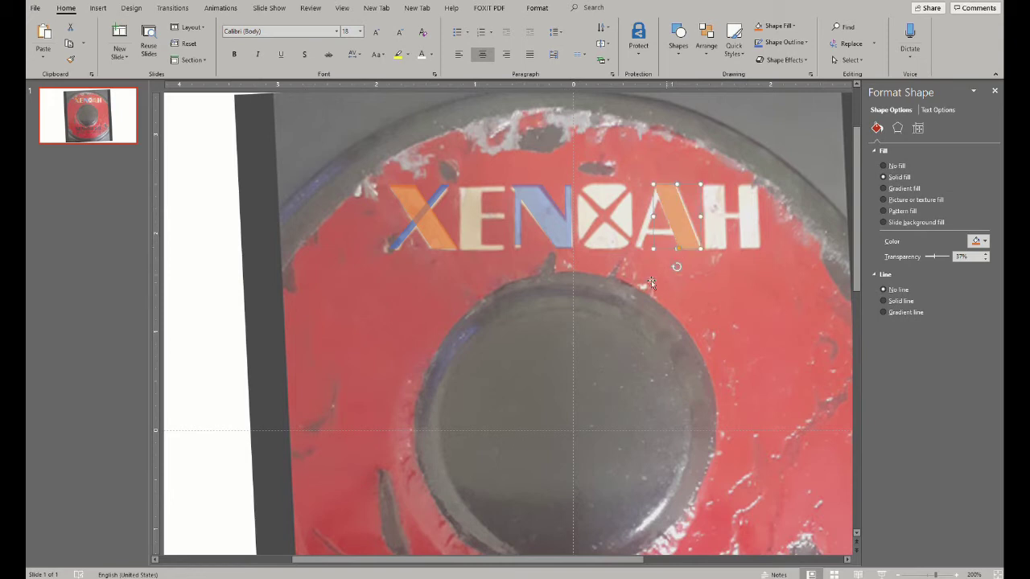
Copy the X's blue stroke onto the A's left leg
left_click(435, 195)
mouse_move(439, 203)
left_mouse_down()
mouse_move(691, 185)
mouse_move(665, 186)
left_mouse_up()
left_click(672, 260)
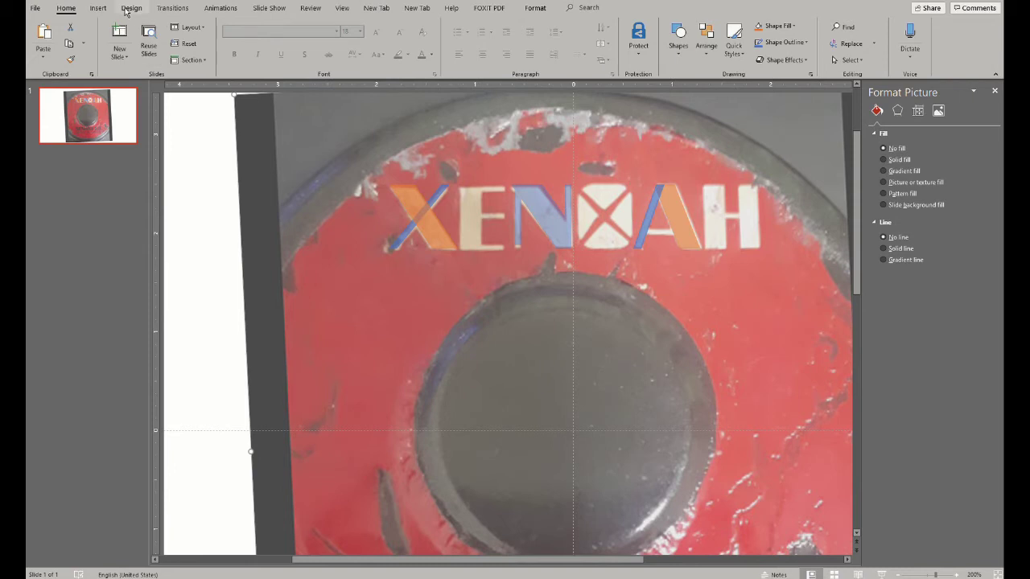
left_click(98, 8)
left_click(284, 36)
Draw a bar over the A's crossbar
left_click(300, 88)
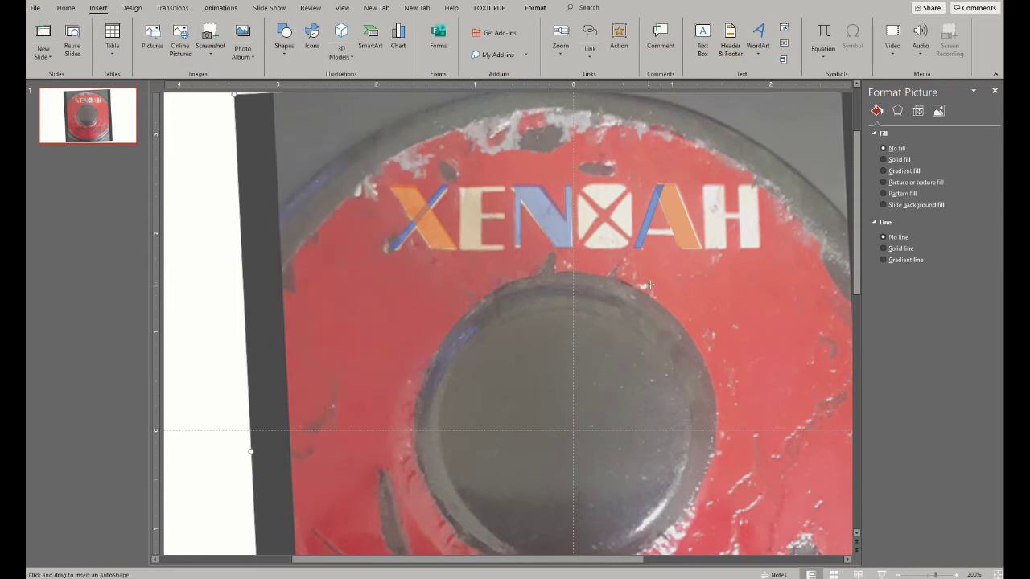
mouse_move(650, 285)
left_mouse_down()
mouse_move(708, 289)
mouse_move(676, 263)
mouse_move(670, 235)
left_mouse_up()
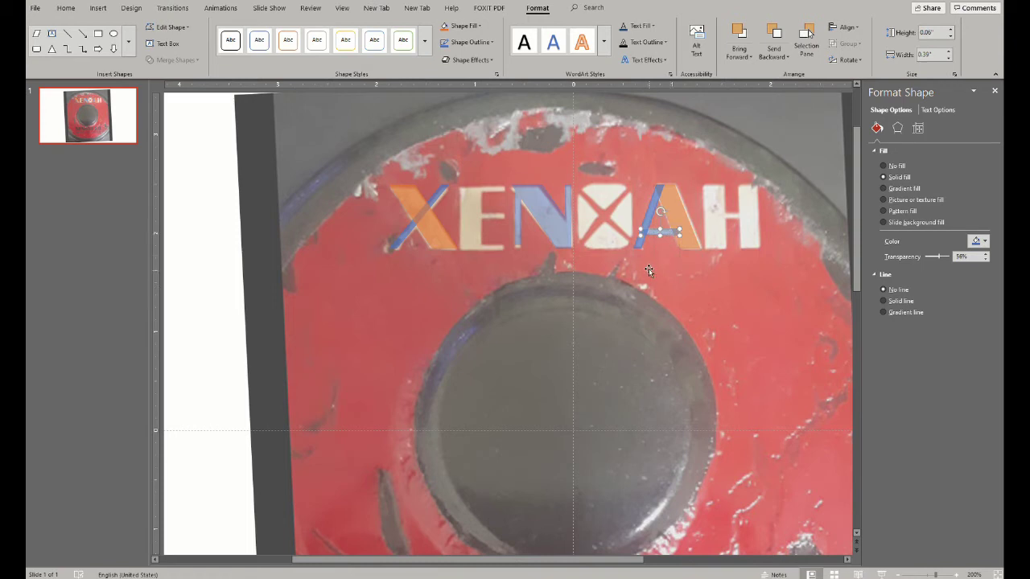
key("Escape")
Add short bars across the H's and E's crossbars and along the E's top and bottom strokes
mouse_move(656, 250)
left_mouse_down()
mouse_move(695, 250)
mouse_move(738, 221)
left_mouse_up()
mouse_move(466, 216)
left_mouse_down()
mouse_move(495, 215)
mouse_move(236, 216)
mouse_move(256, 264)
mouse_move(752, 337)
mouse_move(797, 309)
left_mouse_up()
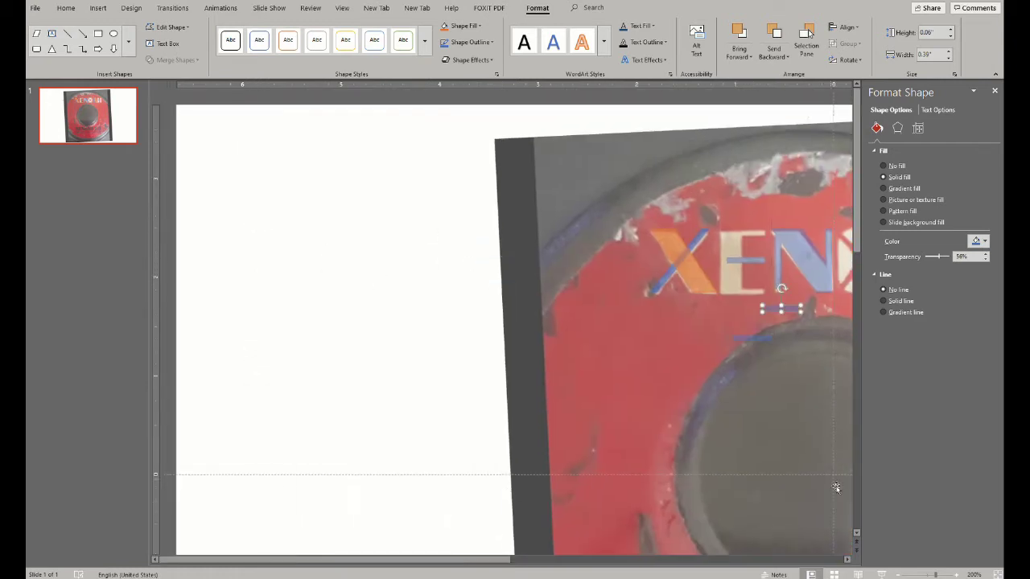
left_click(848, 562)
left_click(848, 562)
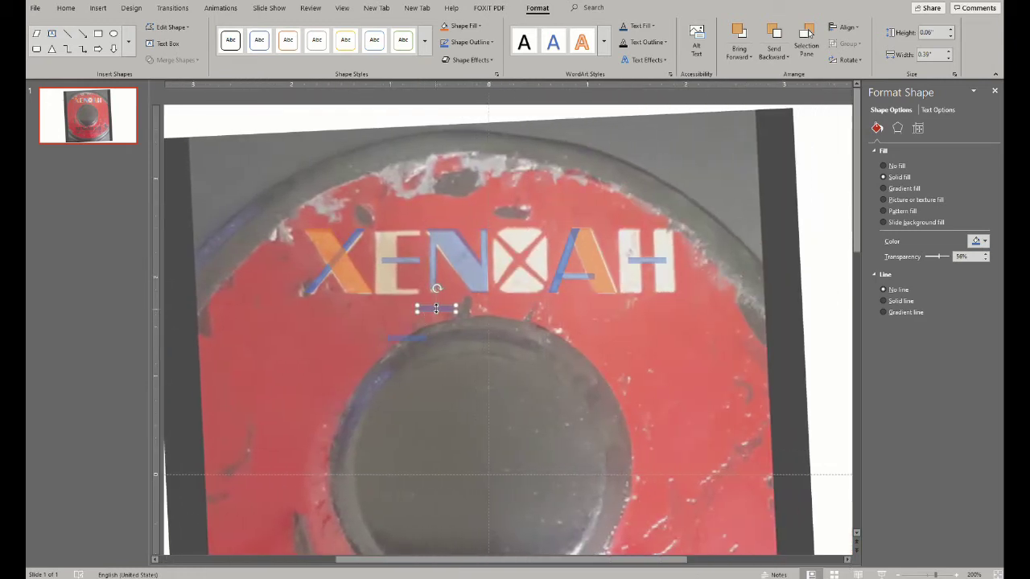
left_click_drag(445, 309, 410, 231)
mouse_move(409, 231)
left_mouse_down()
mouse_move(404, 290)
mouse_move(410, 232)
left_mouse_up()
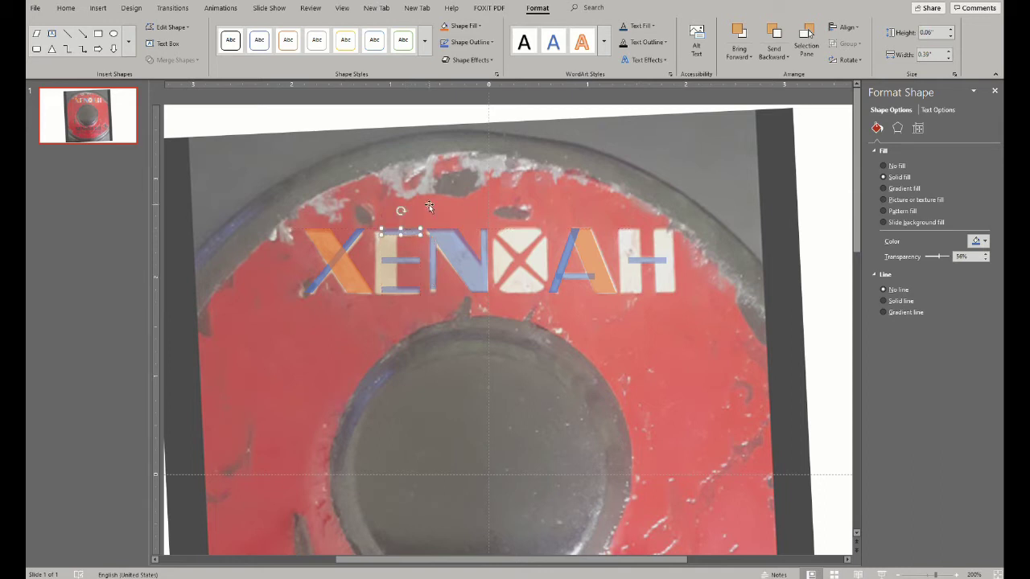
Copy a bar down over the E and place translucent bars on both H uprights
left_click(428, 207)
left_click(390, 235)
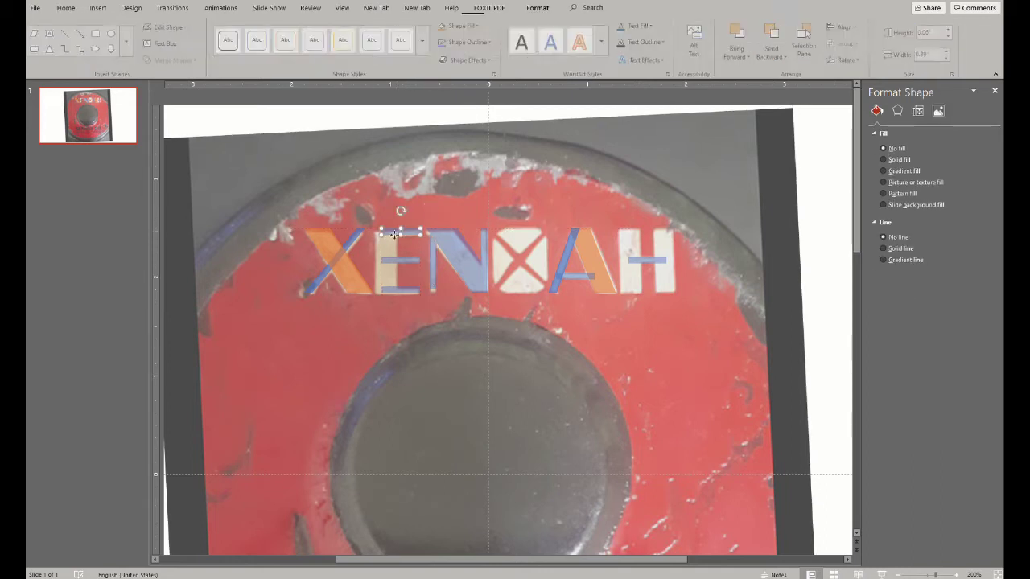
mouse_move(406, 236)
left_mouse_down()
mouse_move(417, 302)
mouse_move(395, 259)
left_mouse_up()
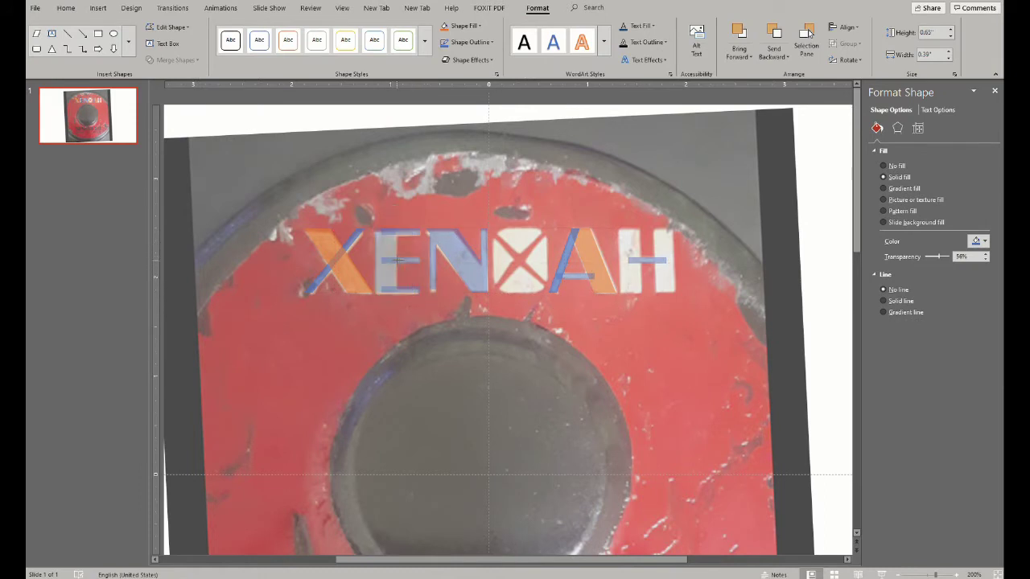
left_click_drag(390, 279, 625, 251)
left_click_drag(374, 256, 663, 255)
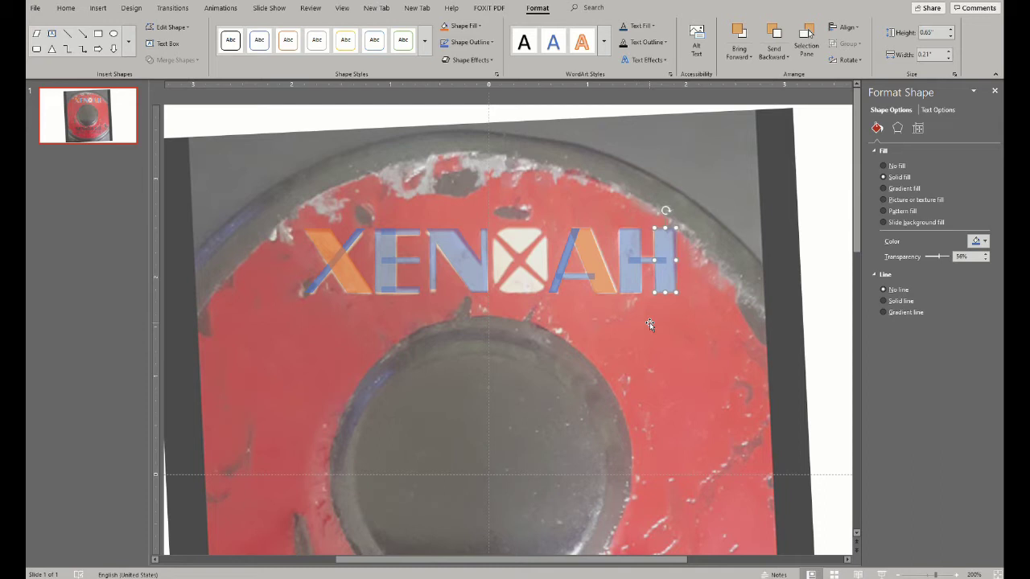
Union the traced pieces of the A, E and X into single shapes
left_click(632, 249, "shift")
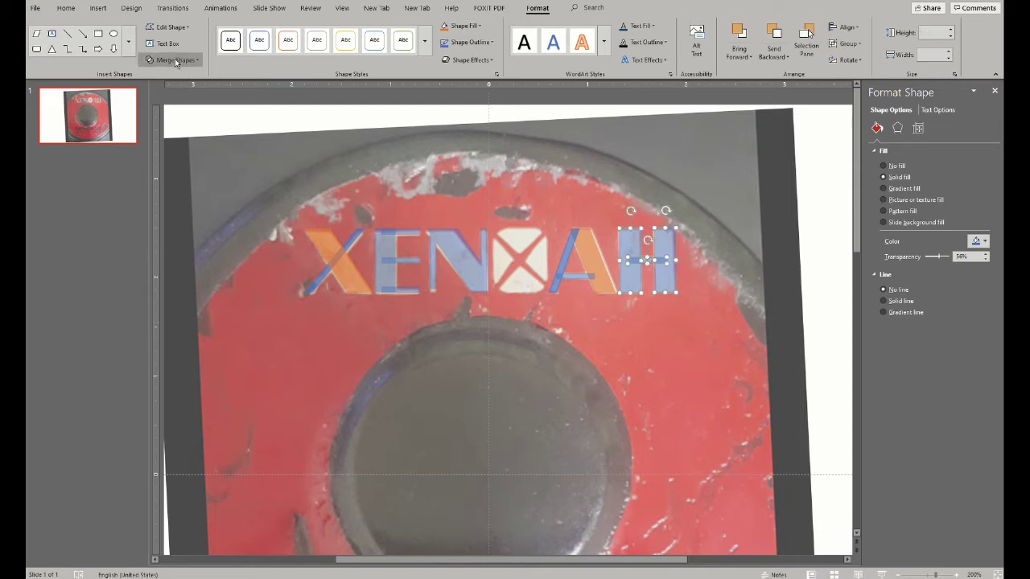
left_click(565, 265)
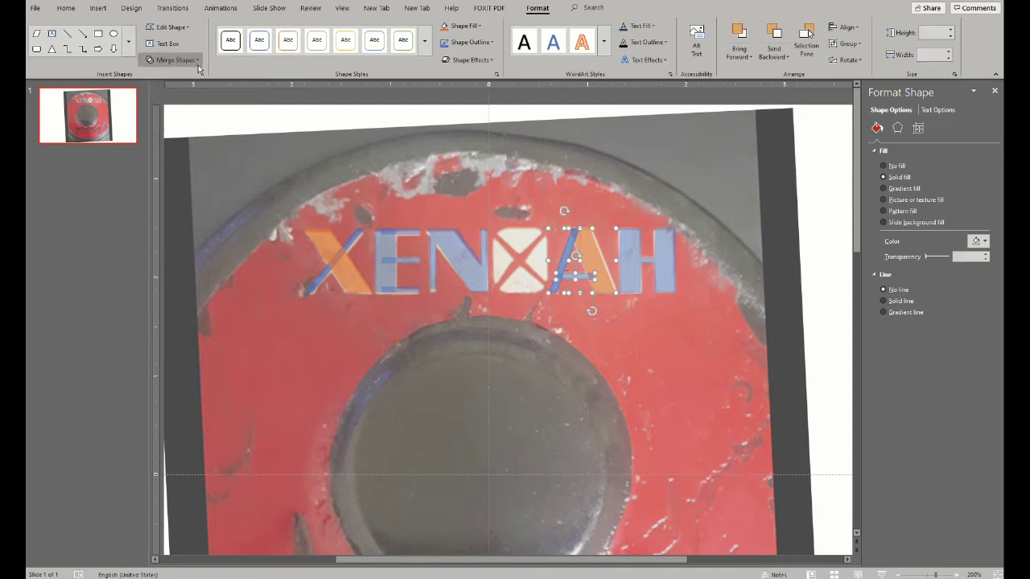
left_click(171, 59)
left_click(160, 74)
left_click(383, 250)
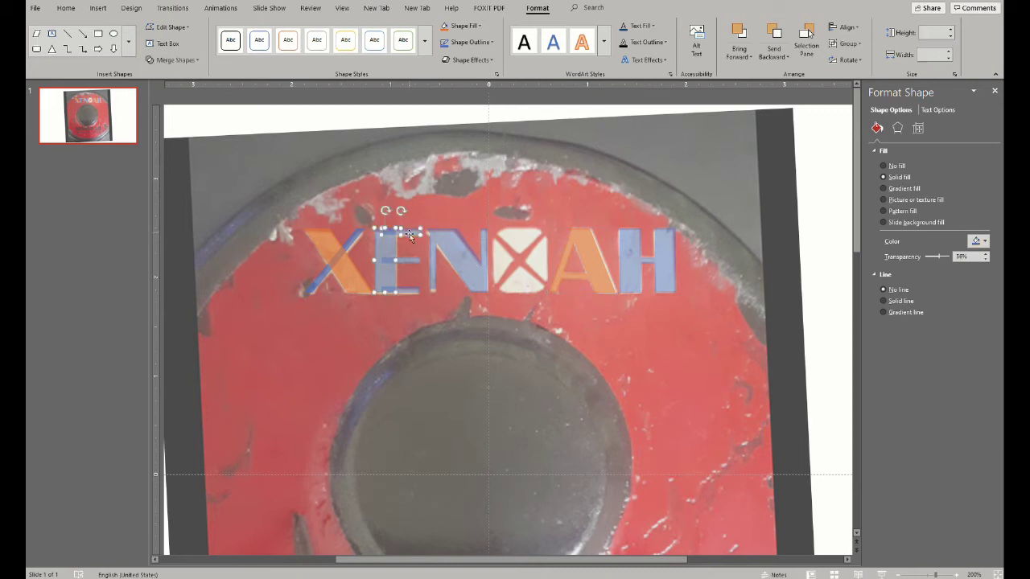
left_click(411, 291, "shift")
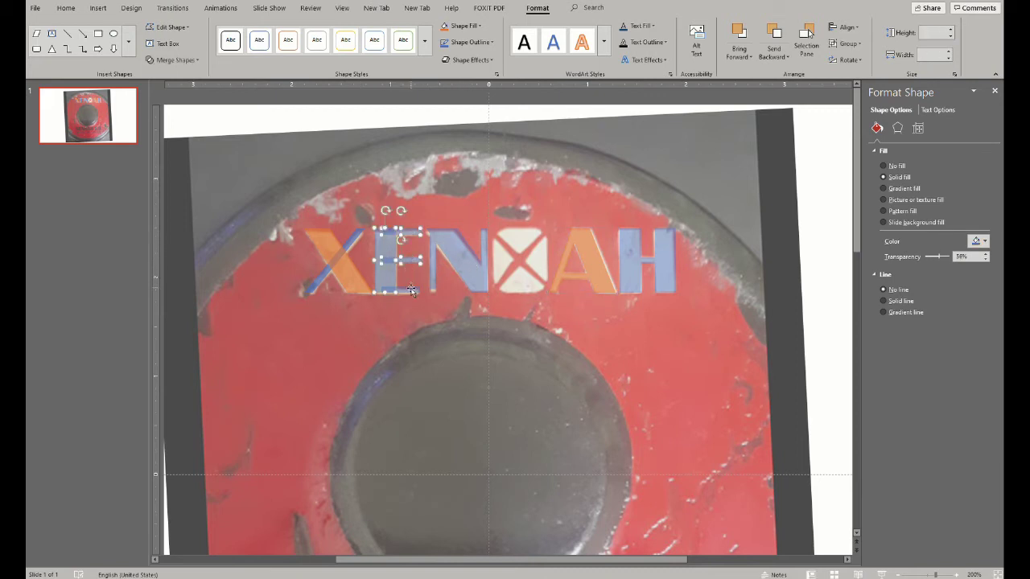
left_click(172, 59)
left_click(161, 77)
left_click(322, 278)
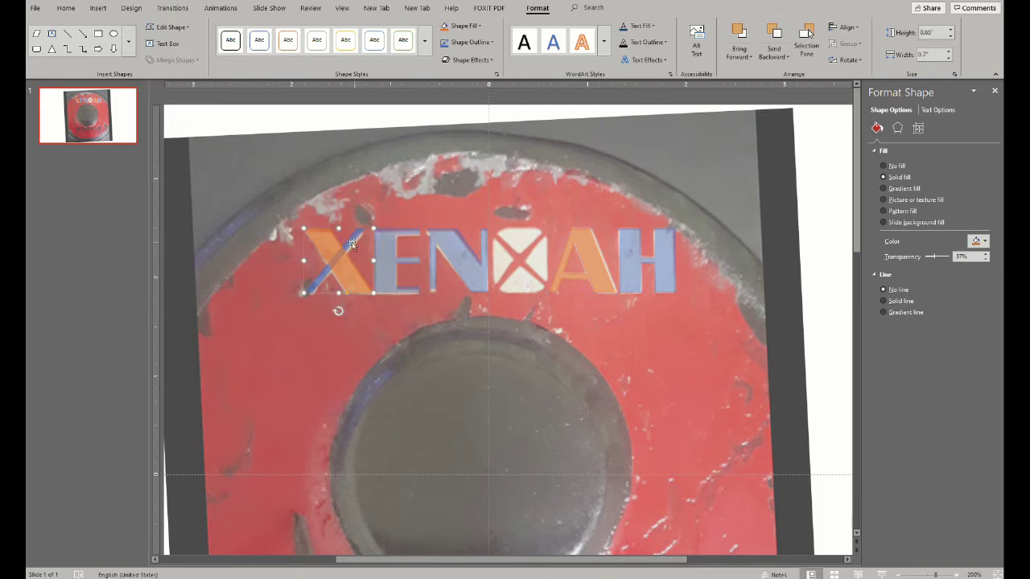
left_click(352, 241, "shift")
left_click(171, 60)
left_click(172, 78)
Draw a translucent rounded square fitted over the boxed O
left_click(36, 49)
left_click_drag(491, 228, 547, 293)
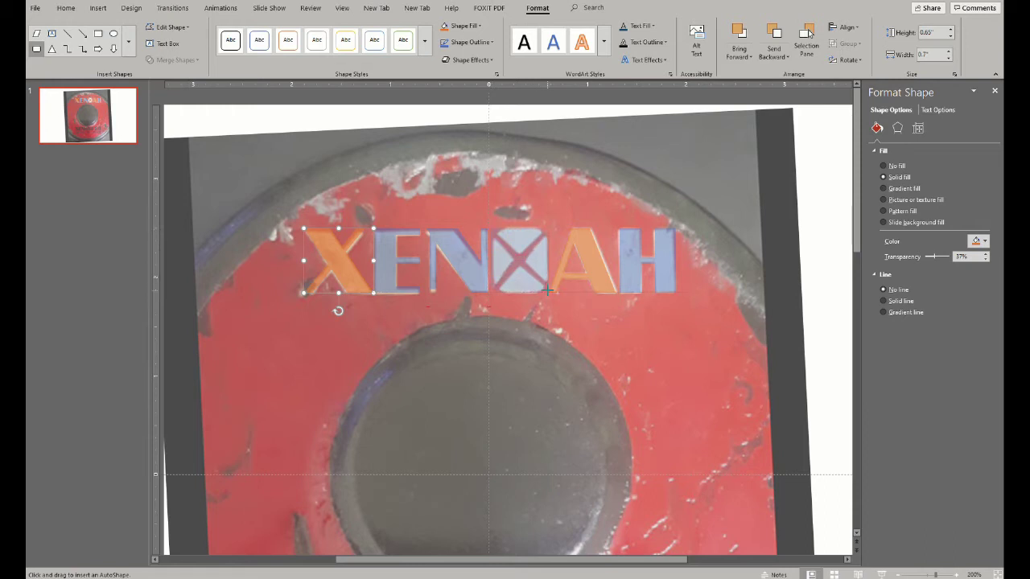
left_click_drag(491, 260, 493, 260)
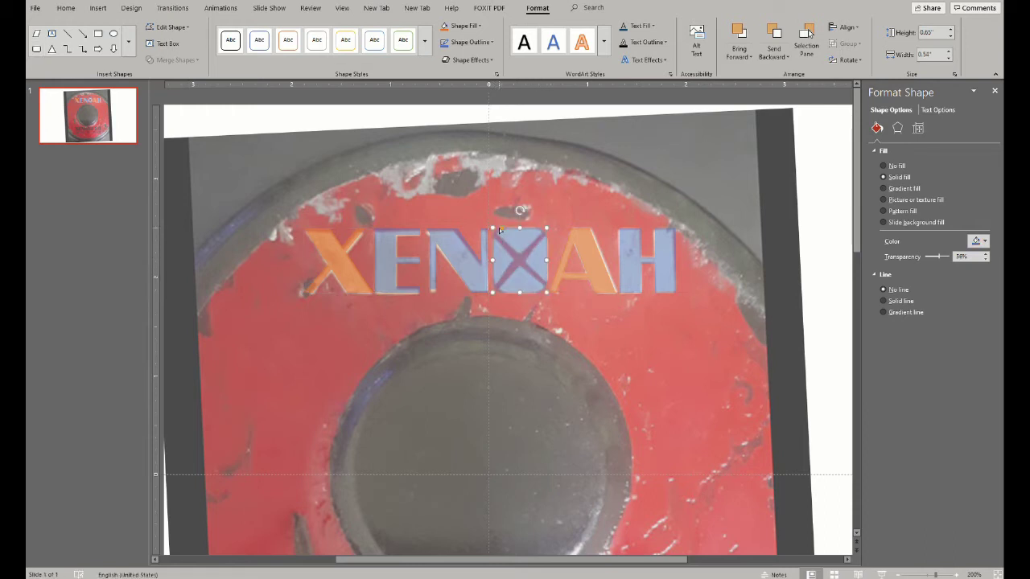
left_click(506, 229)
left_click(507, 231)
left_click(181, 150)
left_click(97, 7)
left_click(284, 36)
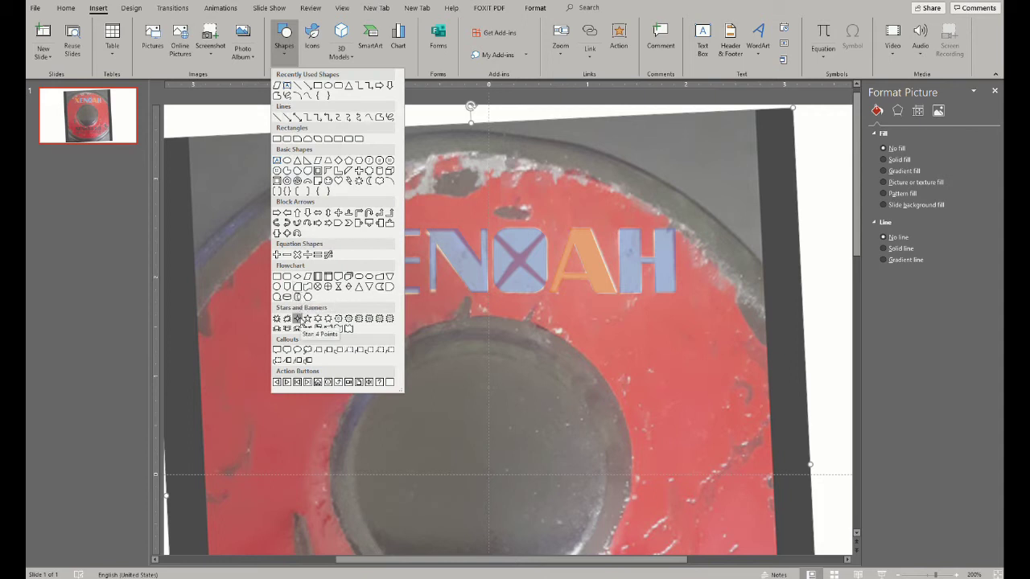
Stretch a rotated four-point star across the O's rounded square and Fragment the two shapes
left_click(297, 319)
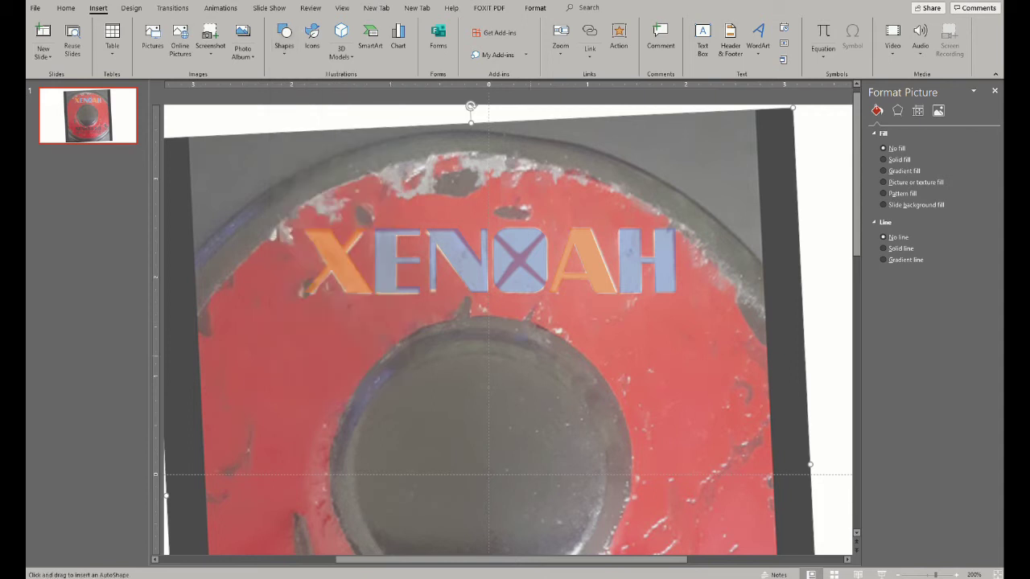
left_click(560, 369)
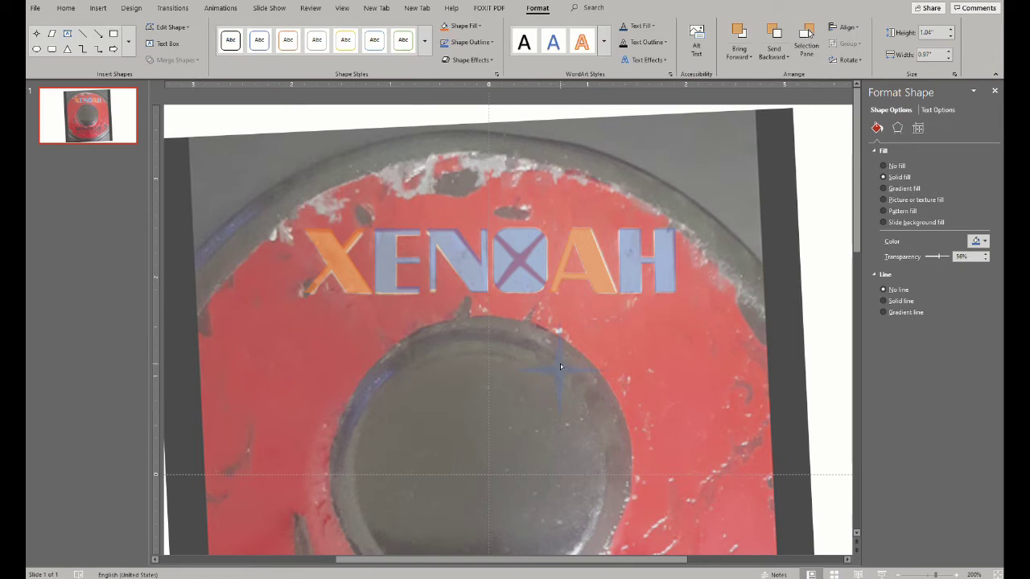
mouse_move(564, 330)
left_mouse_down()
mouse_move(606, 332)
mouse_move(552, 225)
left_mouse_up()
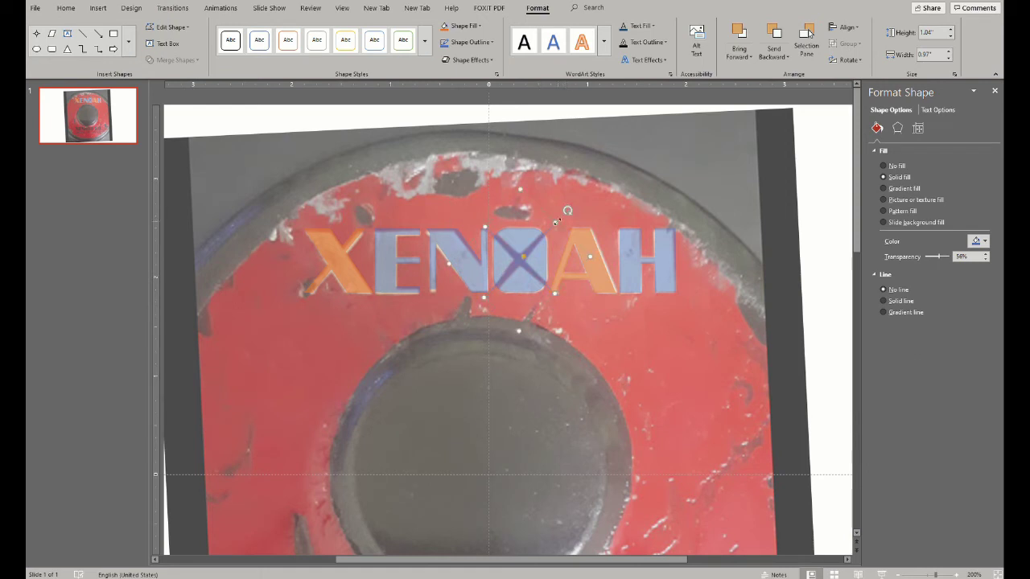
left_click_drag(555, 222, 547, 237)
left_click(519, 262, "shift")
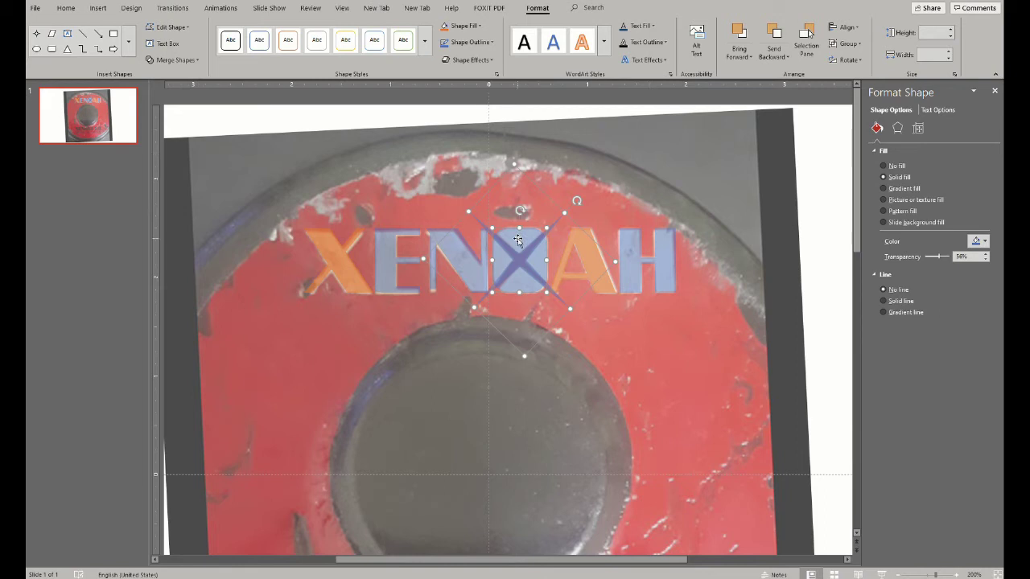
left_click(172, 59)
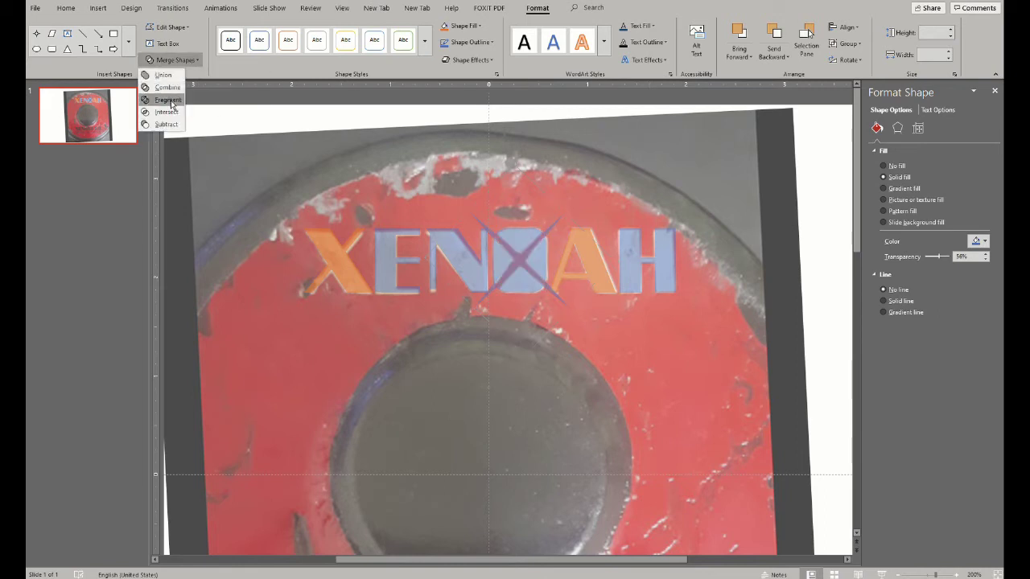
left_click(171, 99)
left_click(620, 323)
left_click(561, 301)
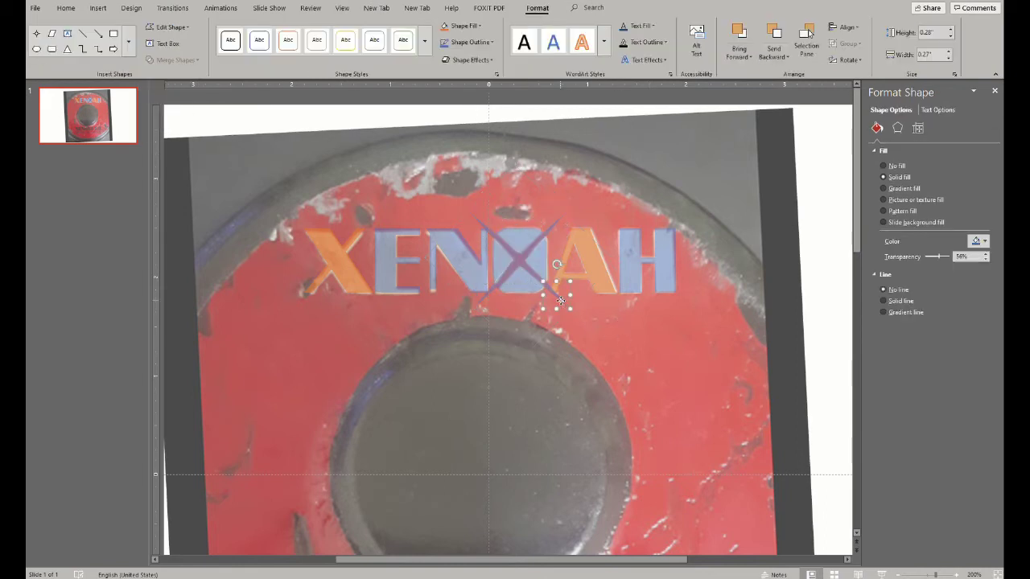
Bring back the accidentally deleted background photo and clear the stray star tip
left_click(486, 228)
key("Delete")
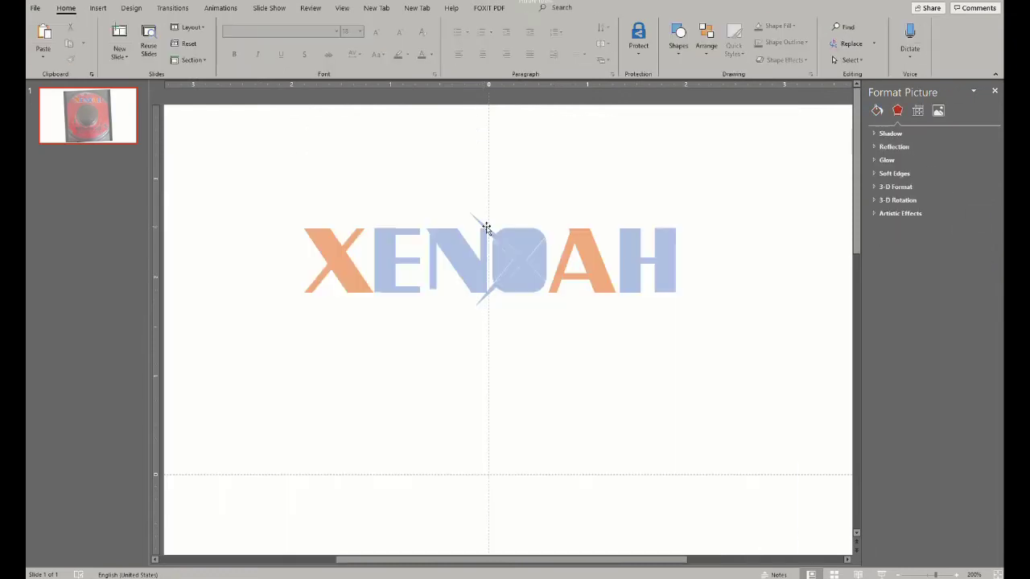
key("ctrl+z")
key("ctrl+z")
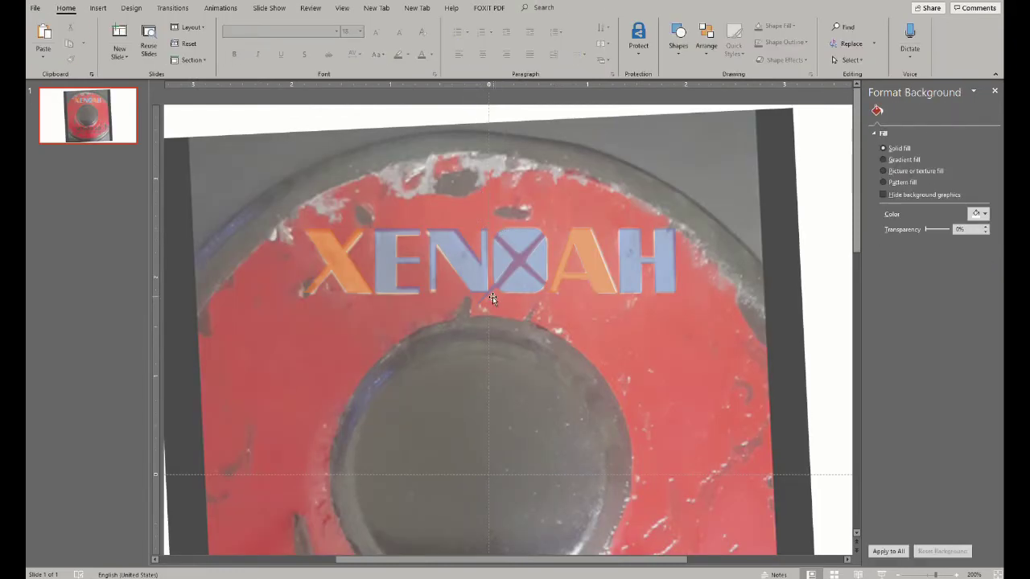
left_click(492, 298)
key("Escape")
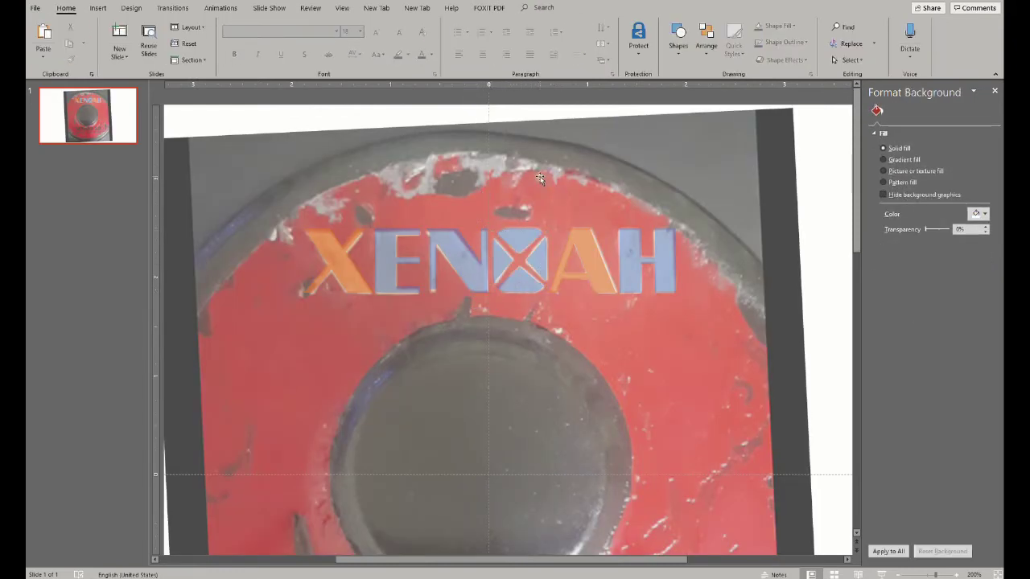
Unite the boxed O's pieces into one shape with Merge Shapes > Union
left_click(535, 230)
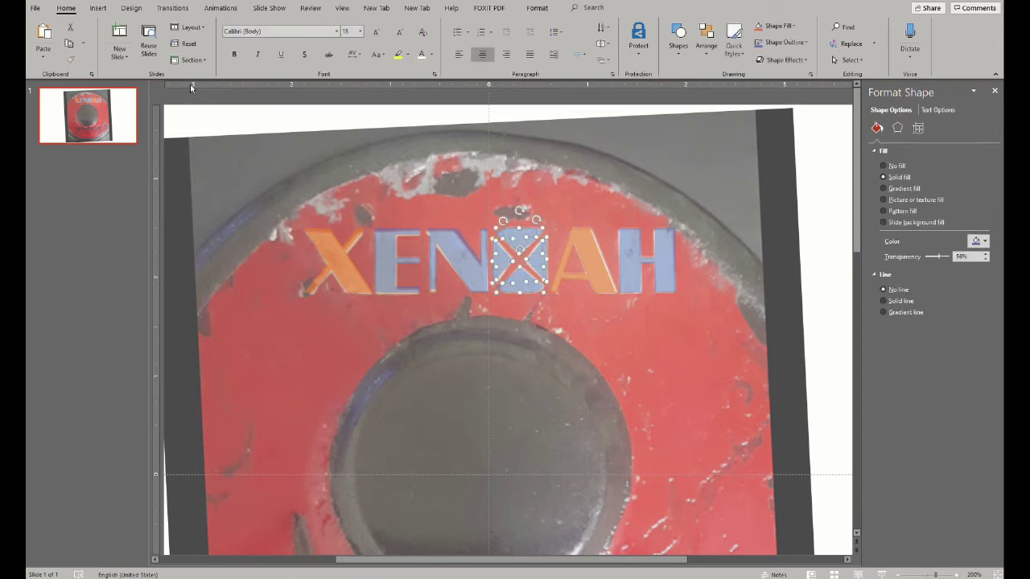
left_click(536, 8)
left_click(184, 60)
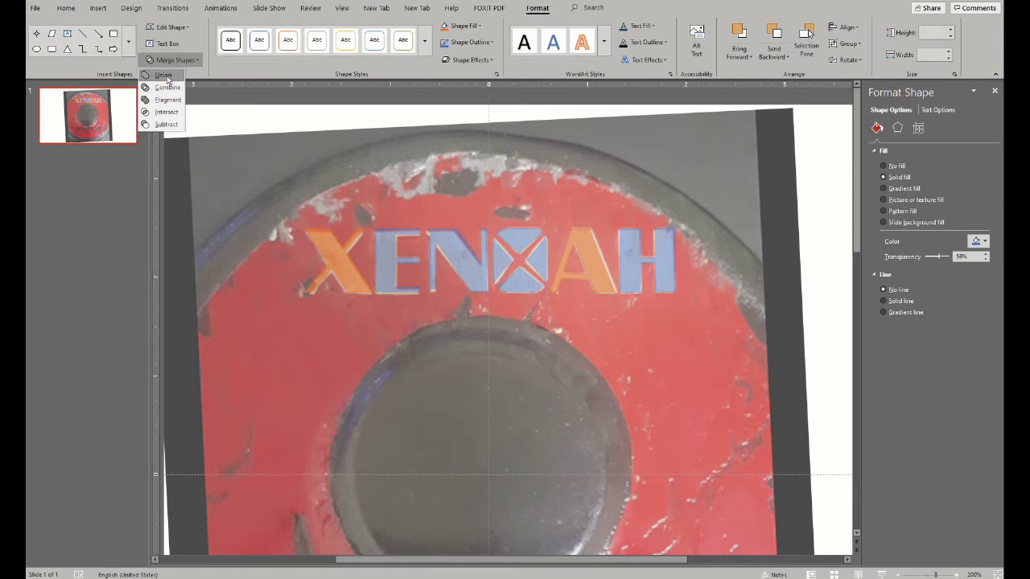
left_click(166, 77)
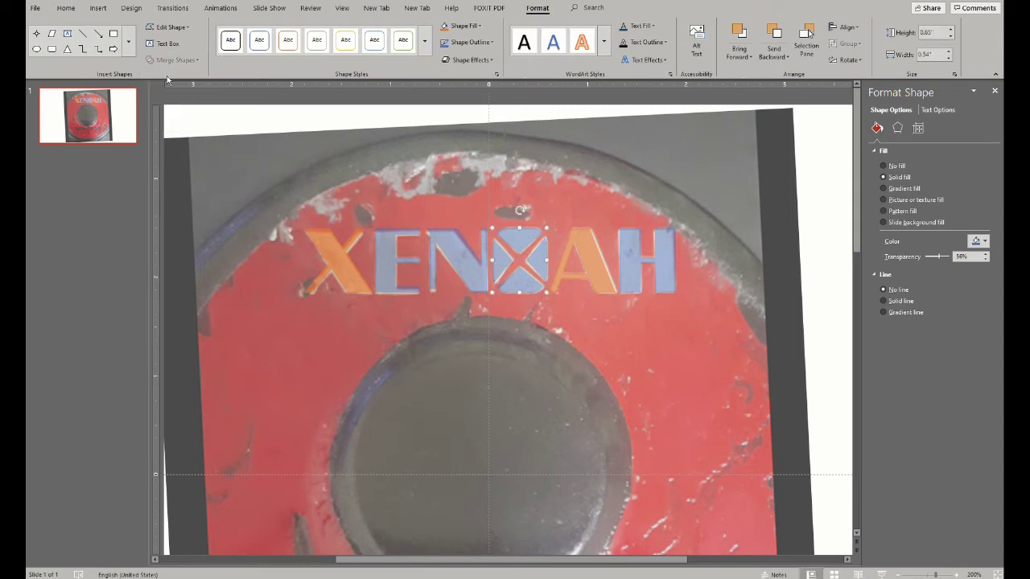
Select all the X, E, N, O, A and H letter shapes together
left_click(636, 258, "shift")
left_click(469, 262, "shift")
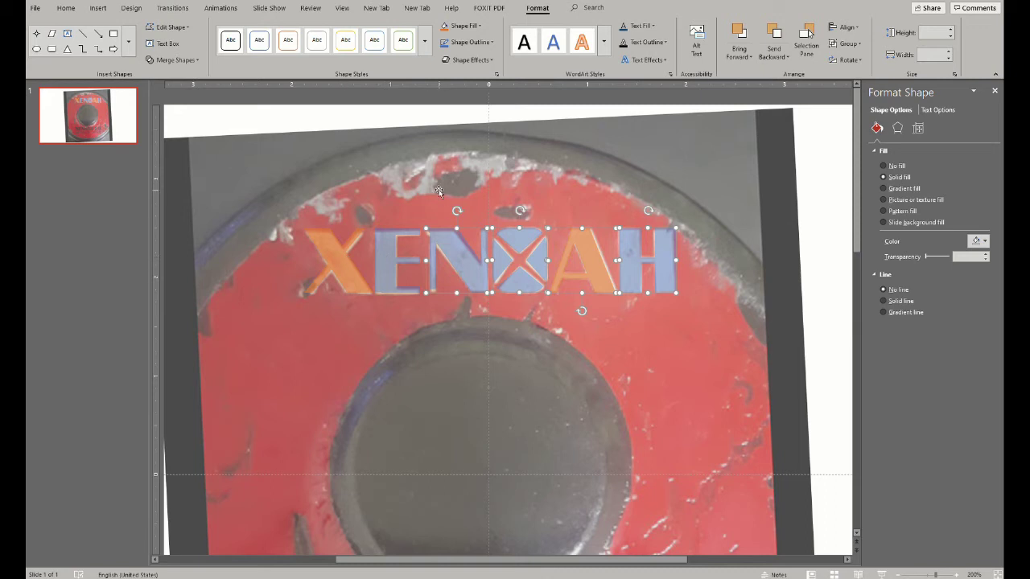
left_click(415, 113)
left_click(346, 257)
left_click(457, 255, "shift")
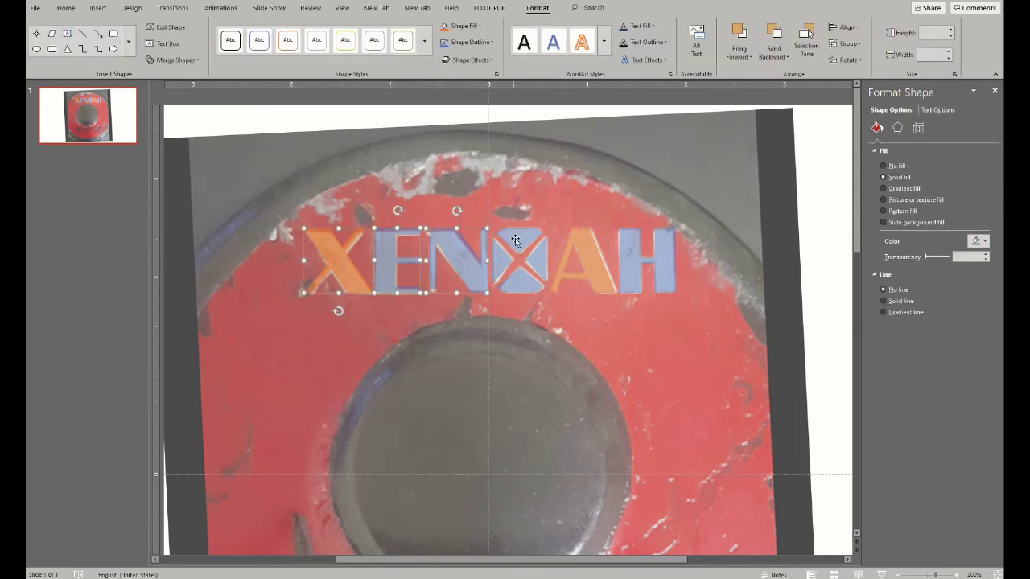
left_click(515, 242, "shift")
left_click(646, 258, "shift")
left_click(645, 258, "shift")
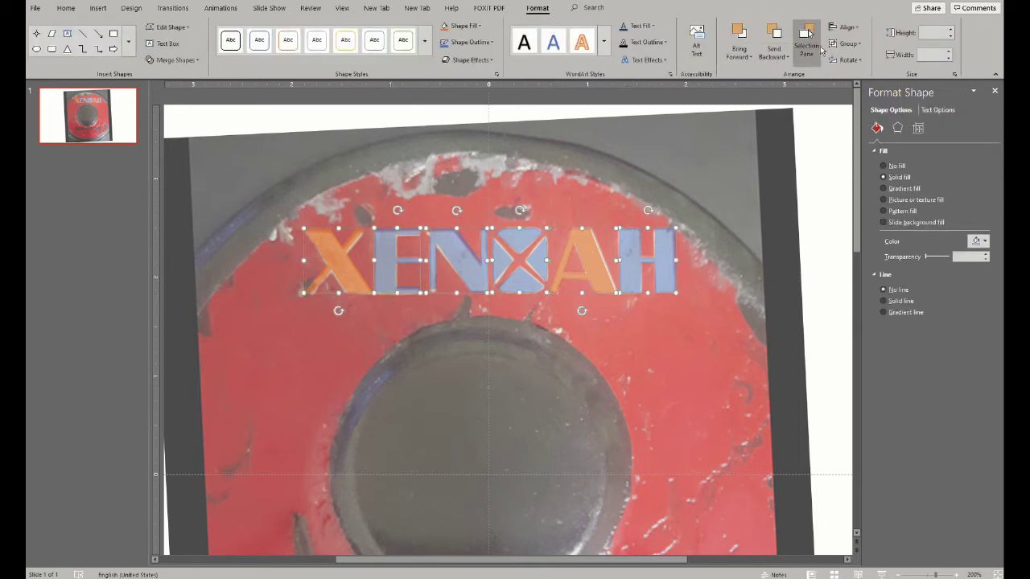
left_click(848, 44)
Group the letter shapes and give them a solid white fill
left_click(845, 61)
left_click(883, 178)
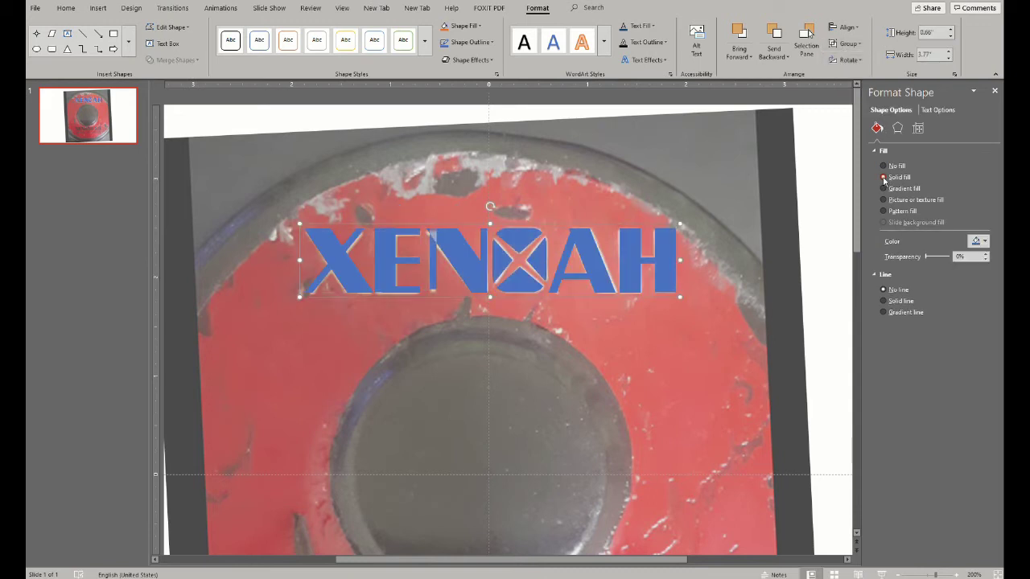
left_click(978, 240)
left_click(930, 265)
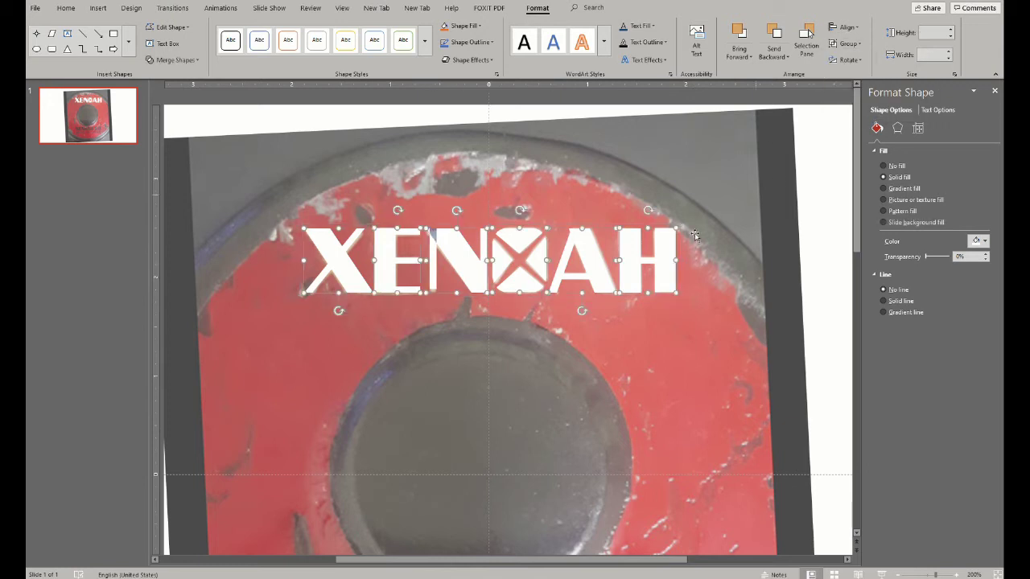
Select just the E letter shape inside the letter group
left_click(430, 230)
left_click(432, 233)
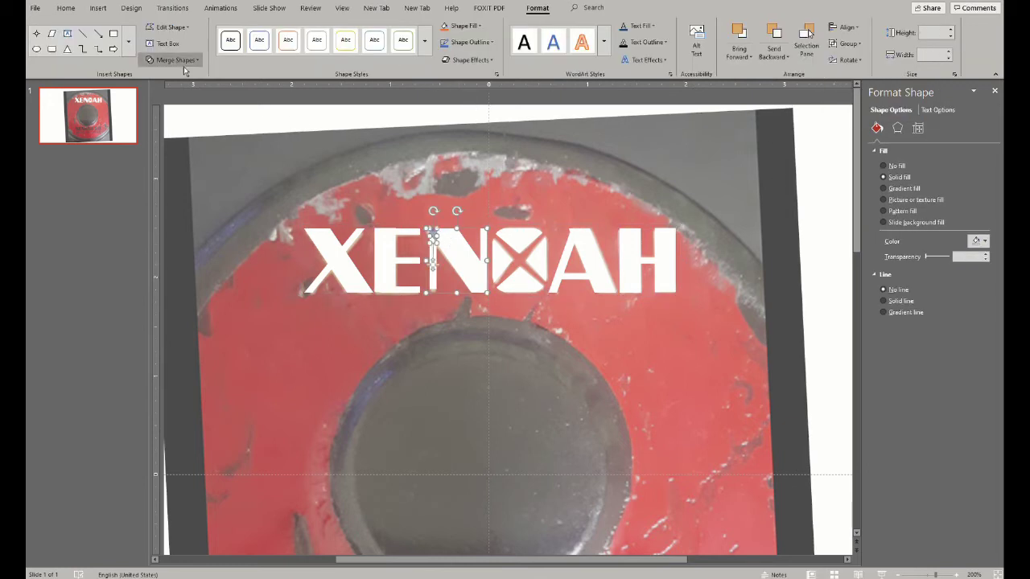
left_click(386, 266, "shift")
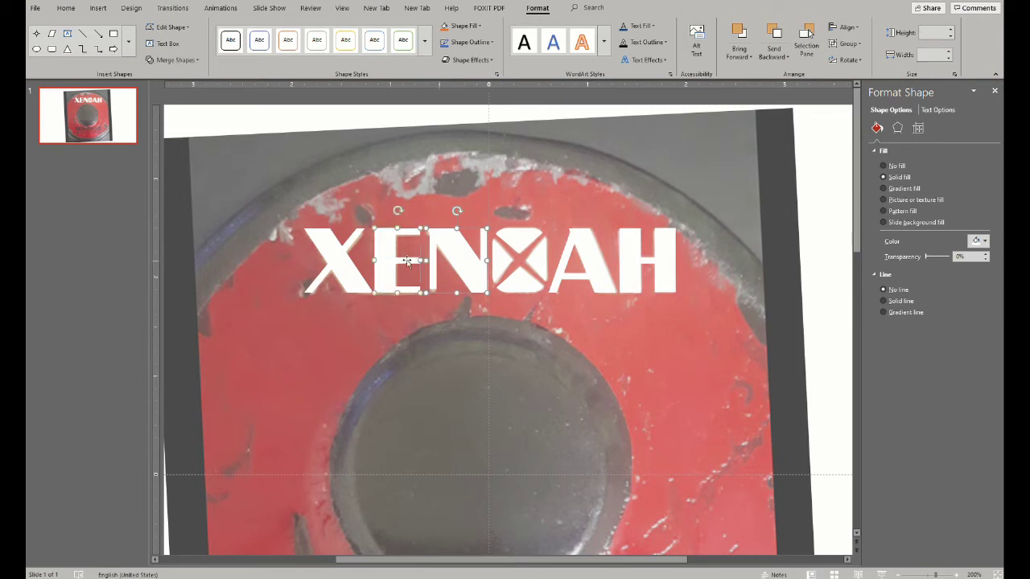
left_click(333, 258, "shift")
left_click(556, 321)
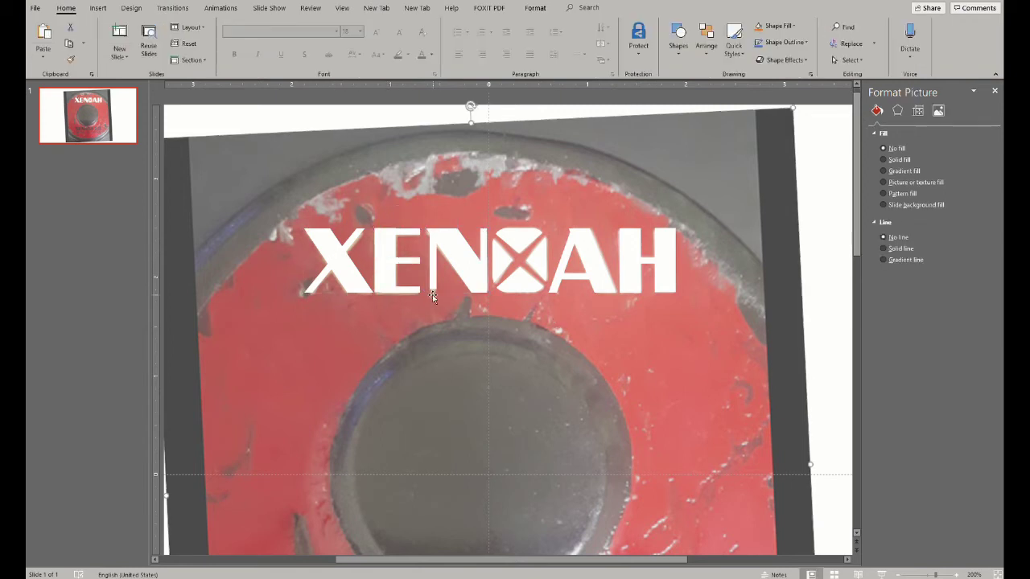
left_click(389, 258)
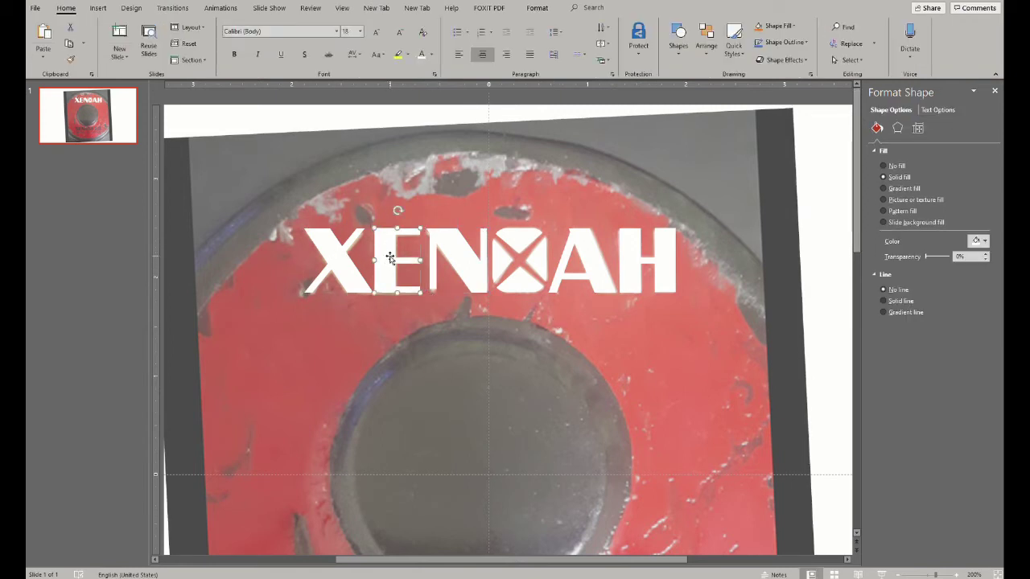
Turn on Edit Points for the E letter and check a point's options
scroll(390, 258, "up", 5, "ctrl")
right_click(493, 312)
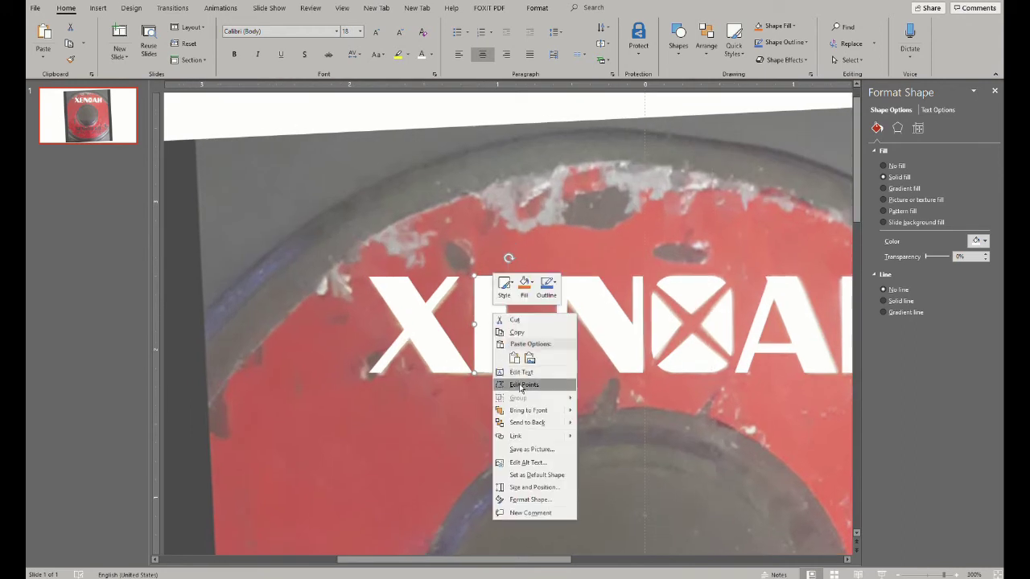
left_click(521, 388)
right_click(505, 277)
left_click(546, 282)
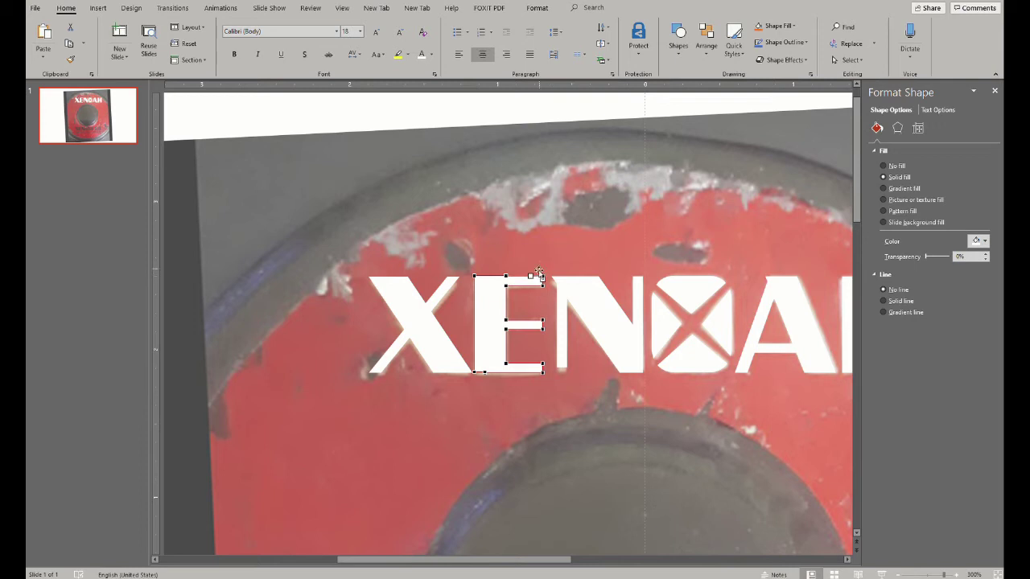
left_click(536, 262)
Reopen the E's edit points and inspect its bottom-left point's options
left_click(488, 362)
right_click(486, 361)
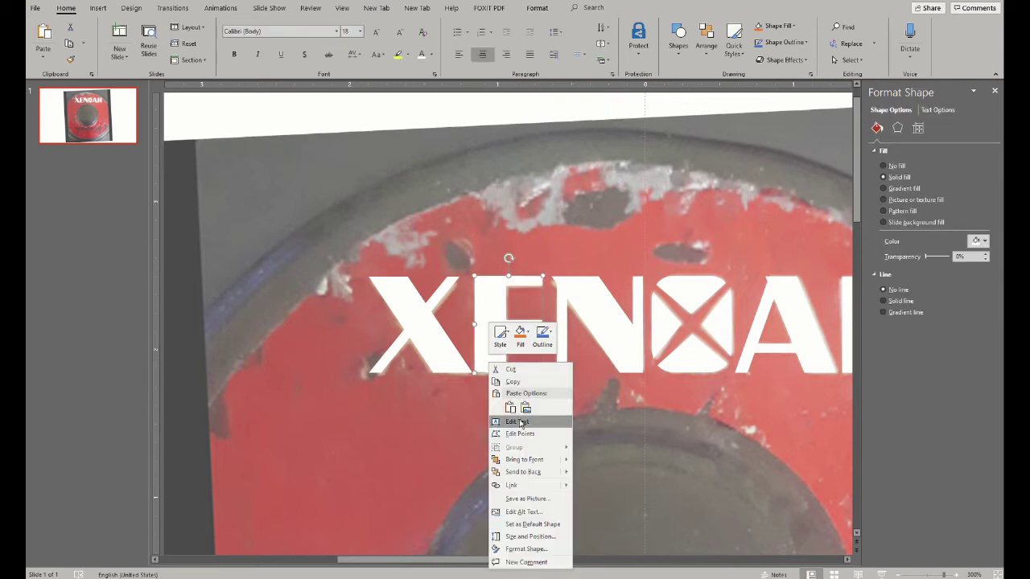
left_click(498, 390)
right_click(481, 371)
key("Escape")
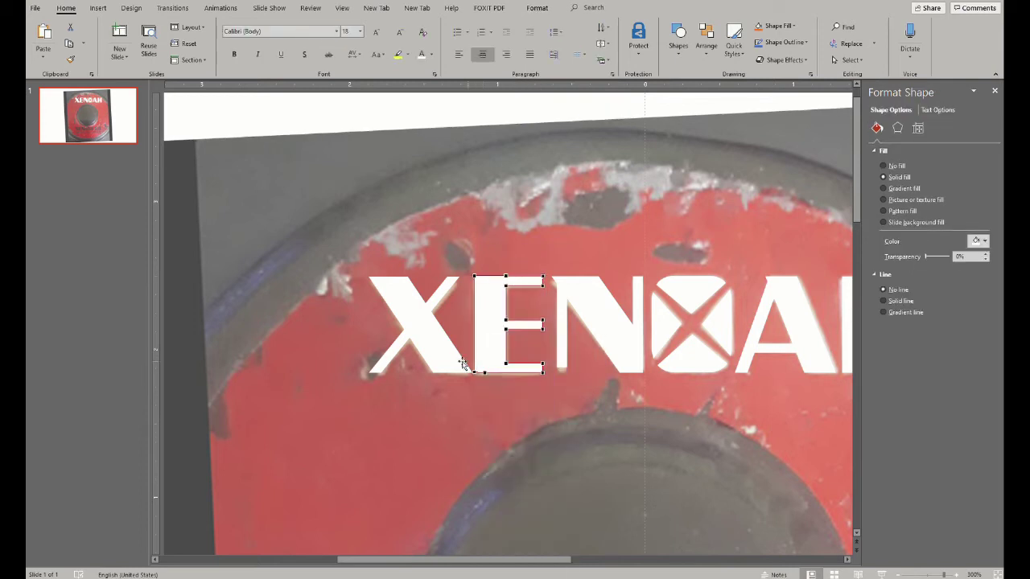
left_click(483, 376)
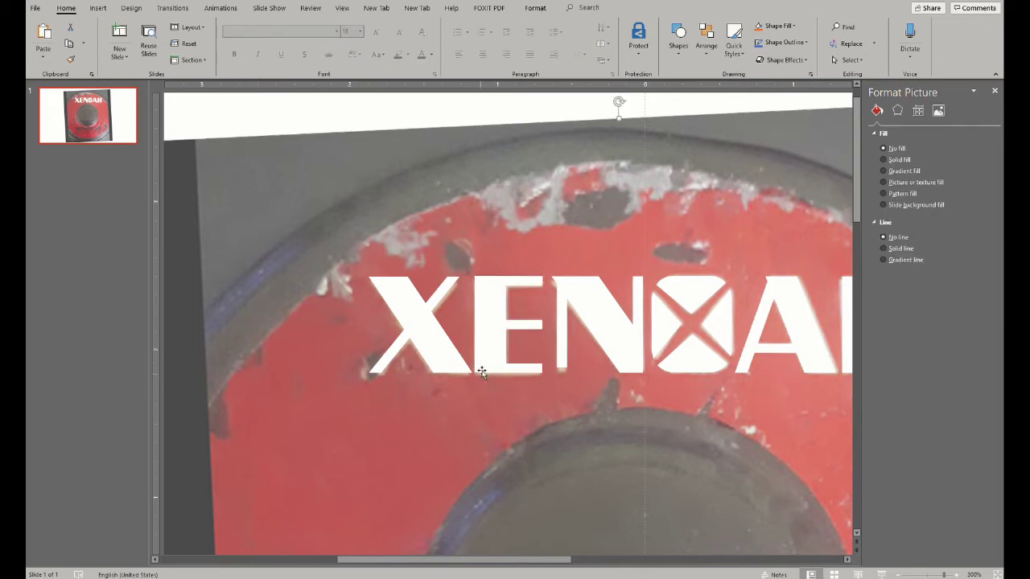
right_click(478, 360)
left_click(515, 428)
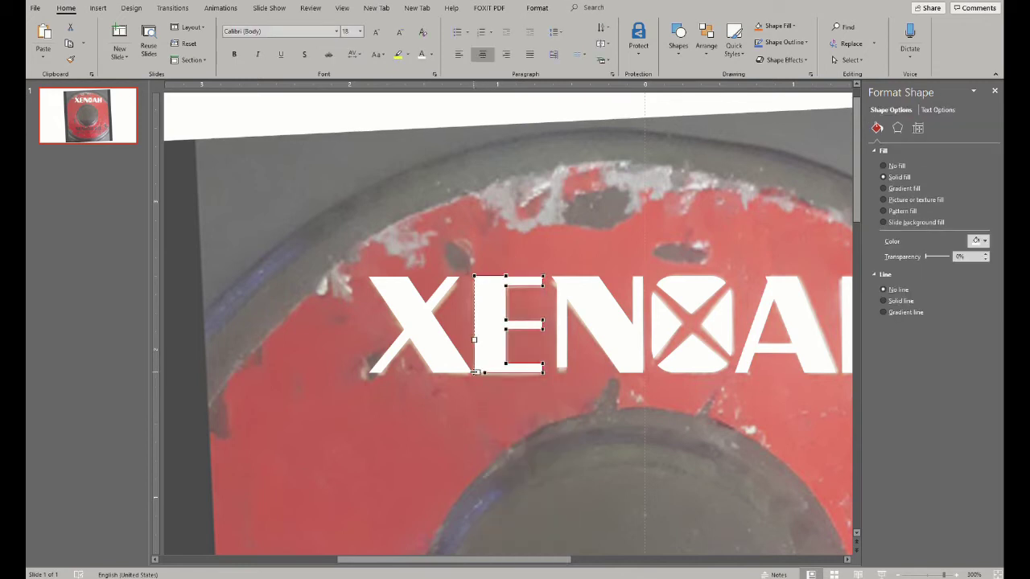
left_click(495, 393)
Toggle Edit Points on the E shape again after repositioning the view
scroll(484, 354, "up", 5)
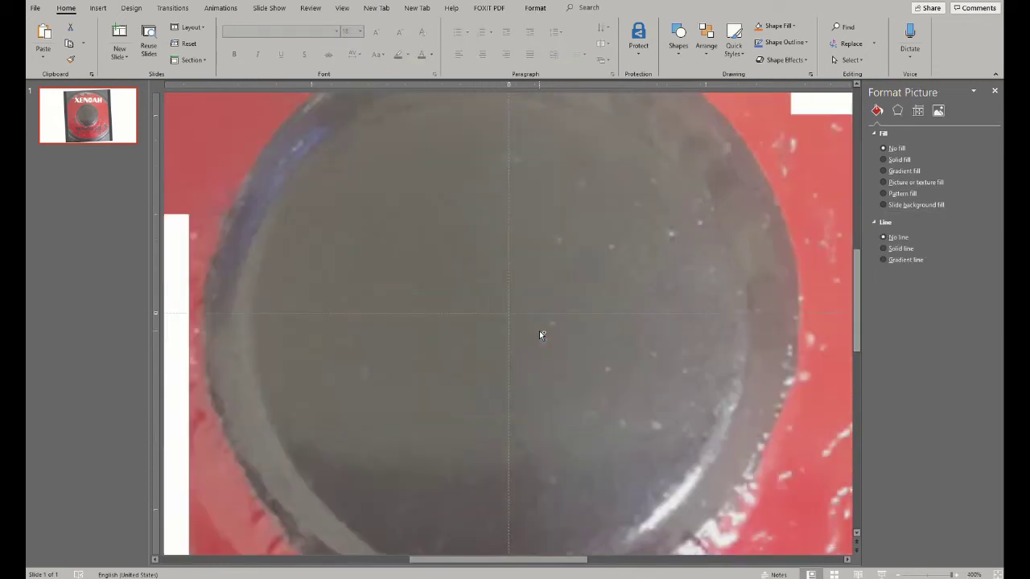
left_click_drag(860, 297, 857, 234)
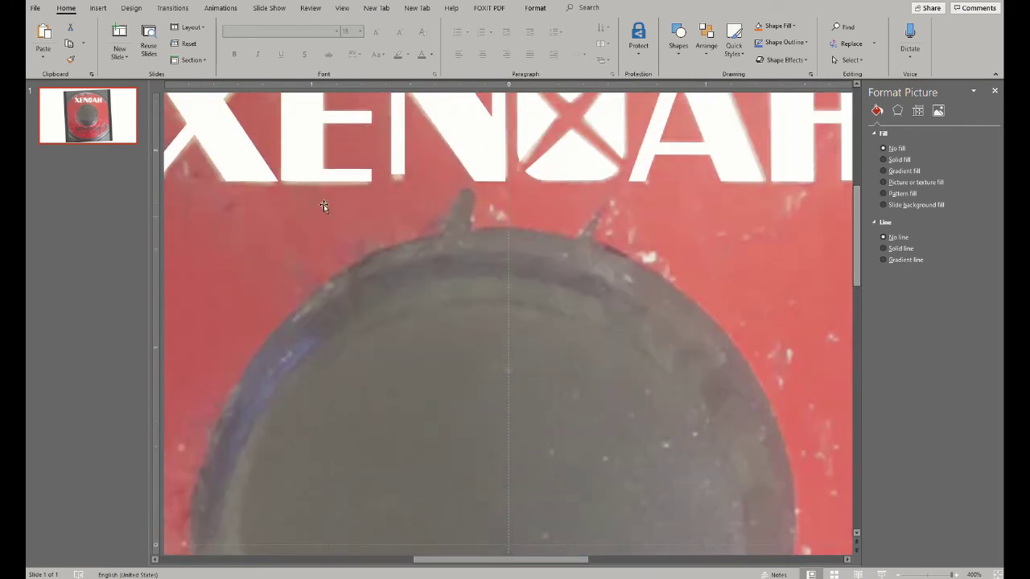
left_click(298, 156)
right_click(299, 156)
left_click(279, 179)
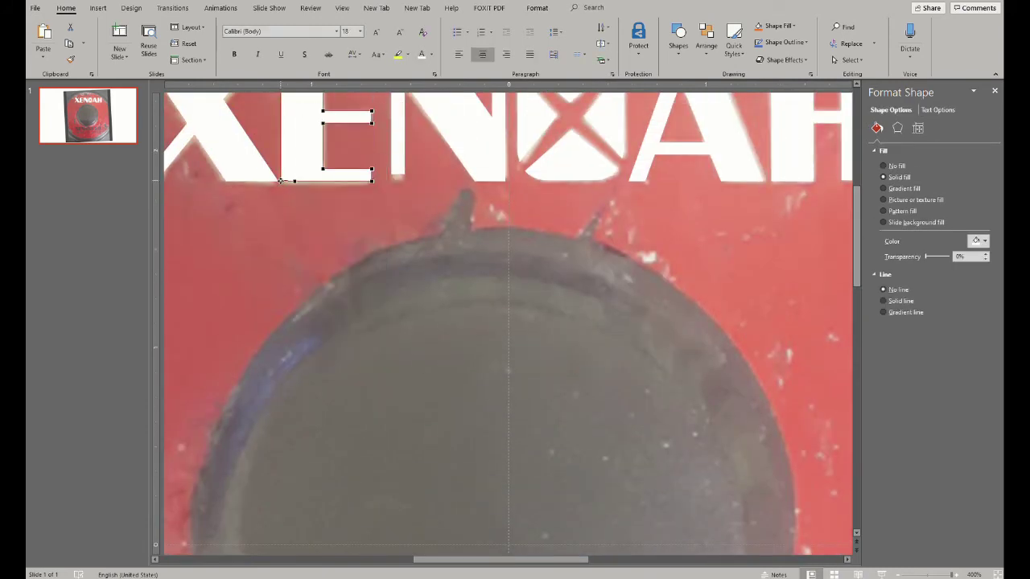
left_click(289, 210)
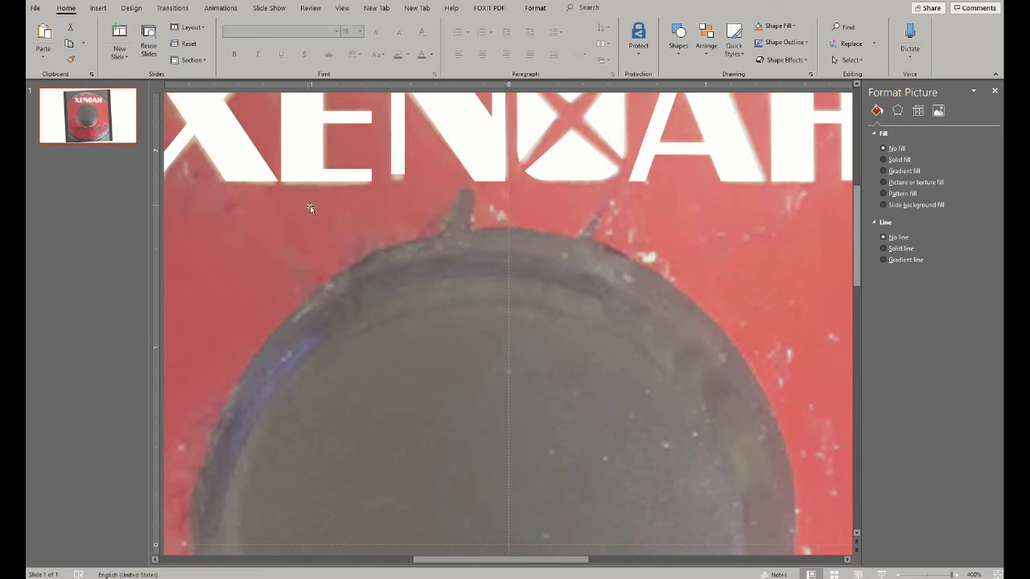
left_click(298, 173)
right_click(297, 173)
left_click(284, 185)
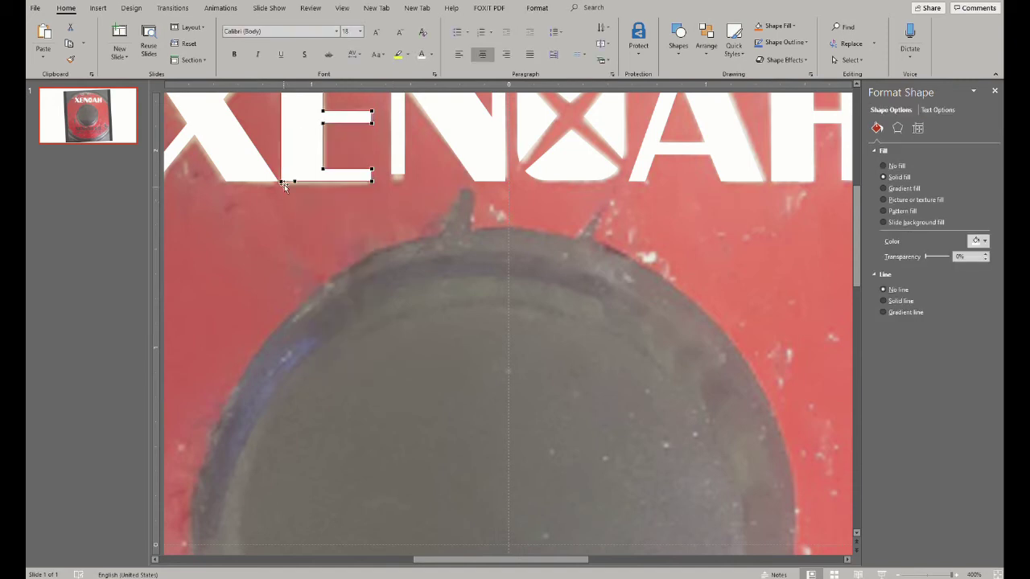
left_click(371, 225)
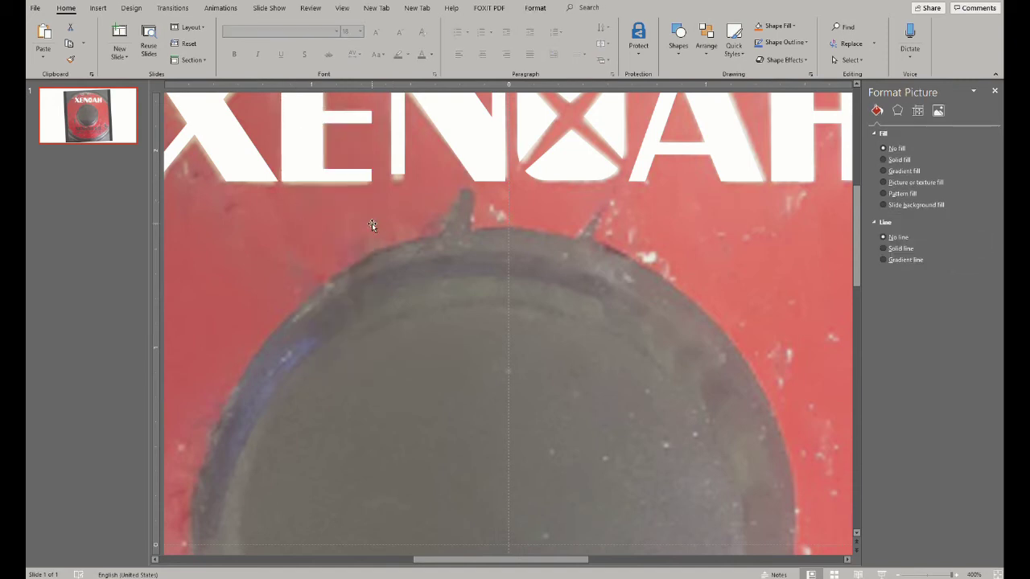
scroll(408, 215, "up", 2)
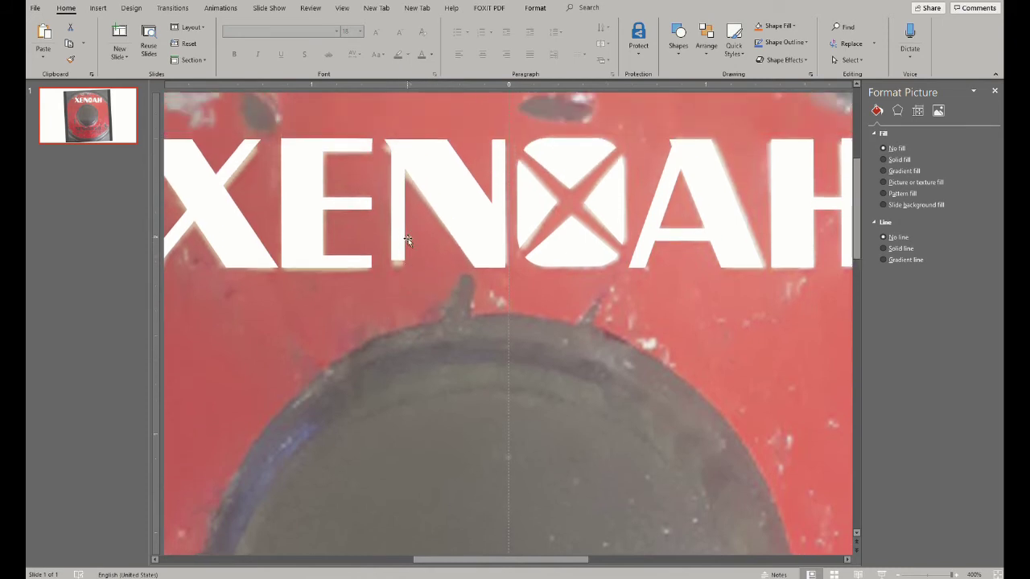
Edit the N's points, dragging its bottom-left vertex down and left to match the photo
left_click(400, 250)
right_click(400, 250)
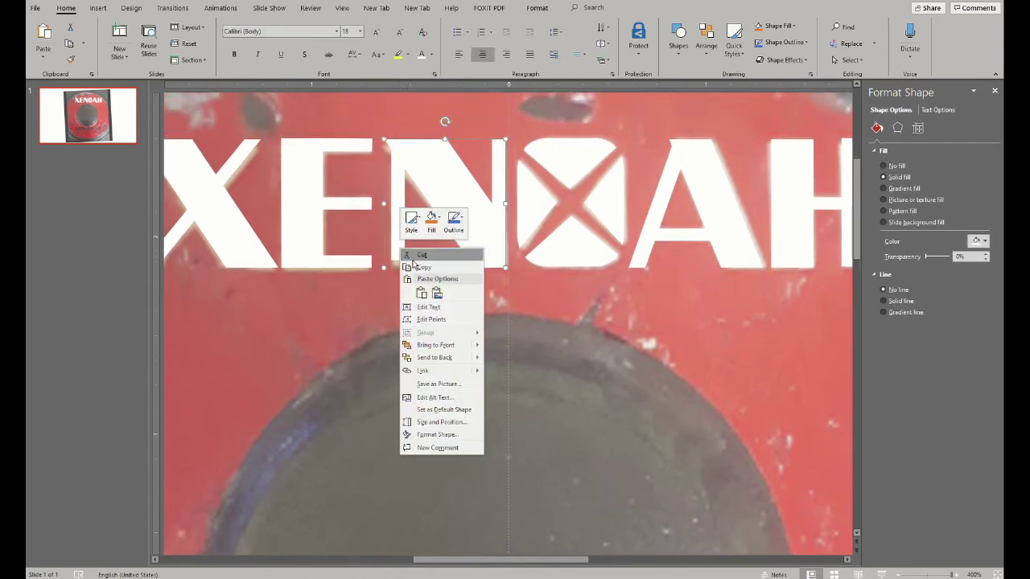
left_click(431, 319)
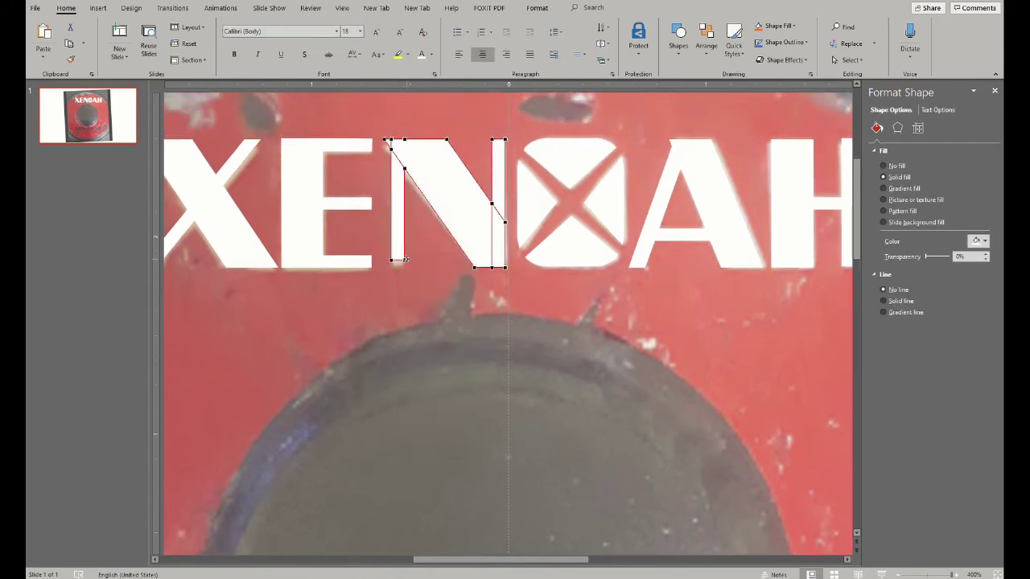
left_click_drag(404, 260, 393, 272)
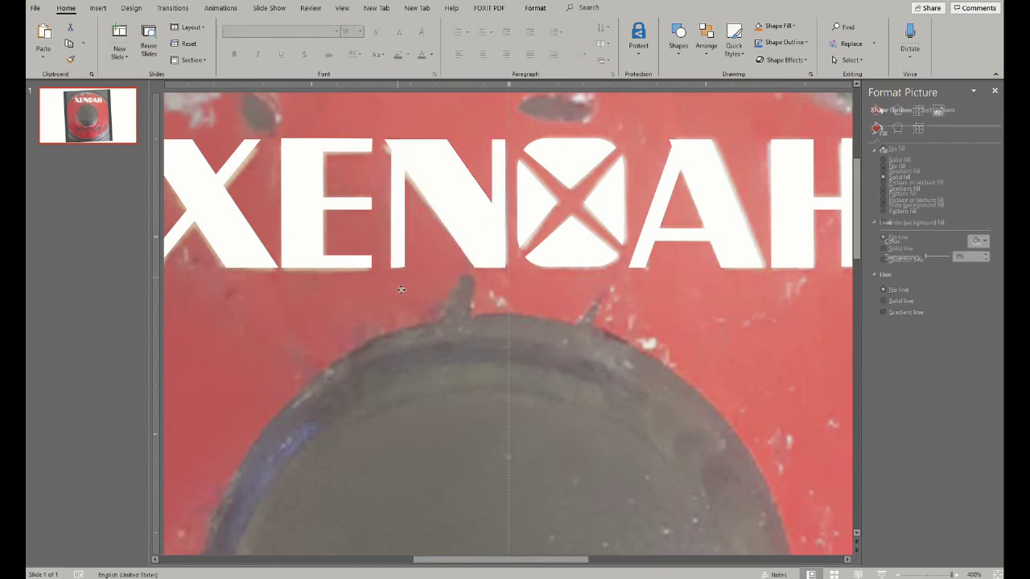
left_click(398, 280)
right_click(395, 260)
left_click(416, 324)
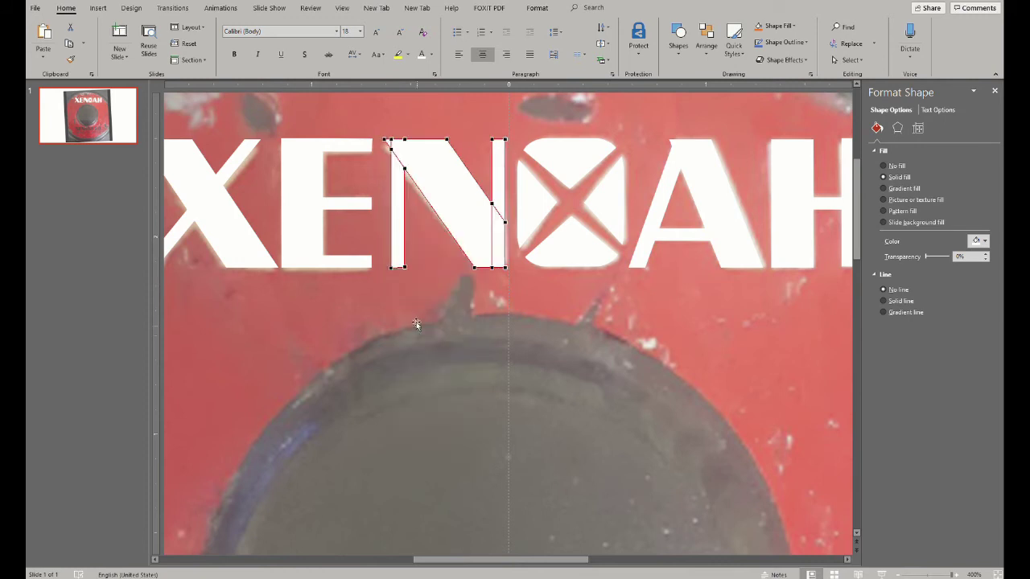
left_click(402, 267)
left_click(416, 290)
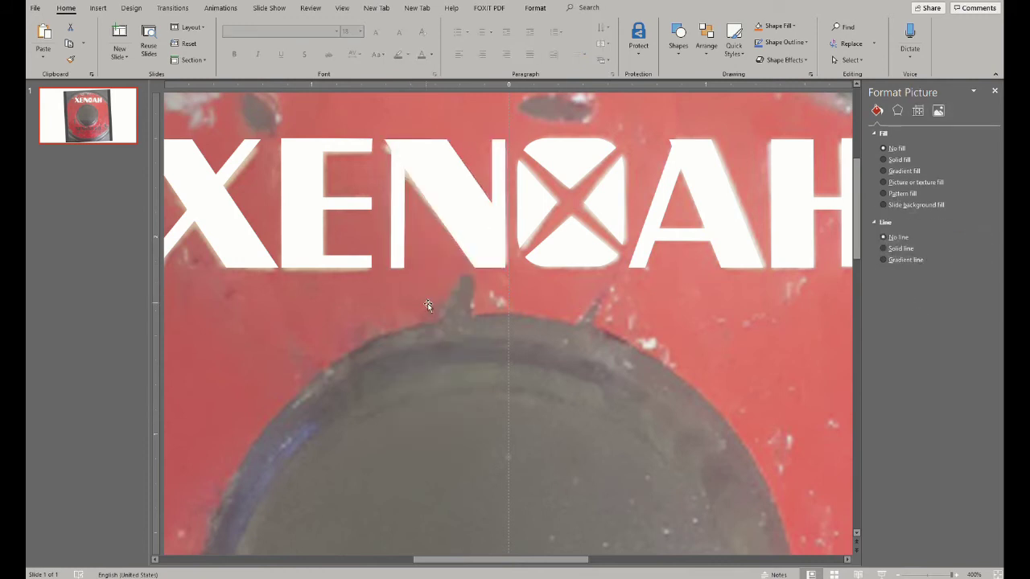
scroll(635, 306, "down", 1, "ctrl")
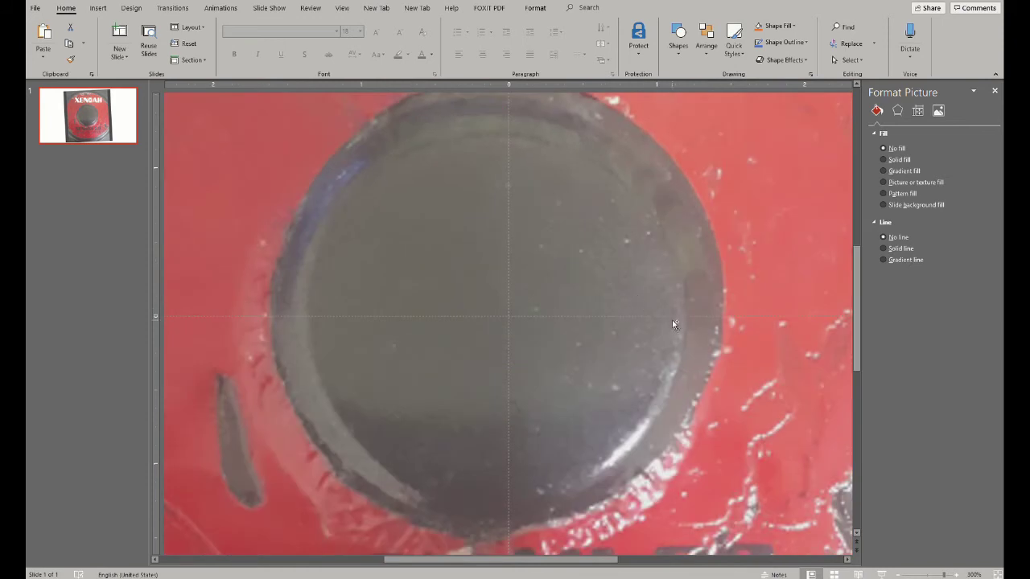
scroll(674, 324, "down", 3, "ctrl")
Select all six XENOAH letter shapes and group them into one logo
left_click(636, 232)
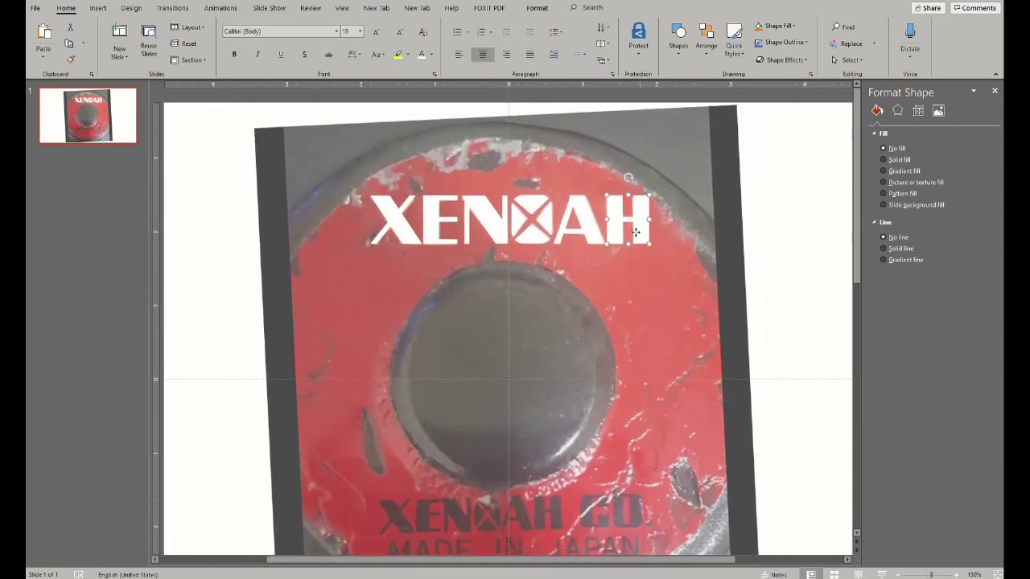
left_click(591, 222, "shift")
left_click(541, 225, "shift")
left_click(497, 225, "shift")
left_click(455, 223, "shift")
left_click(402, 220, "shift")
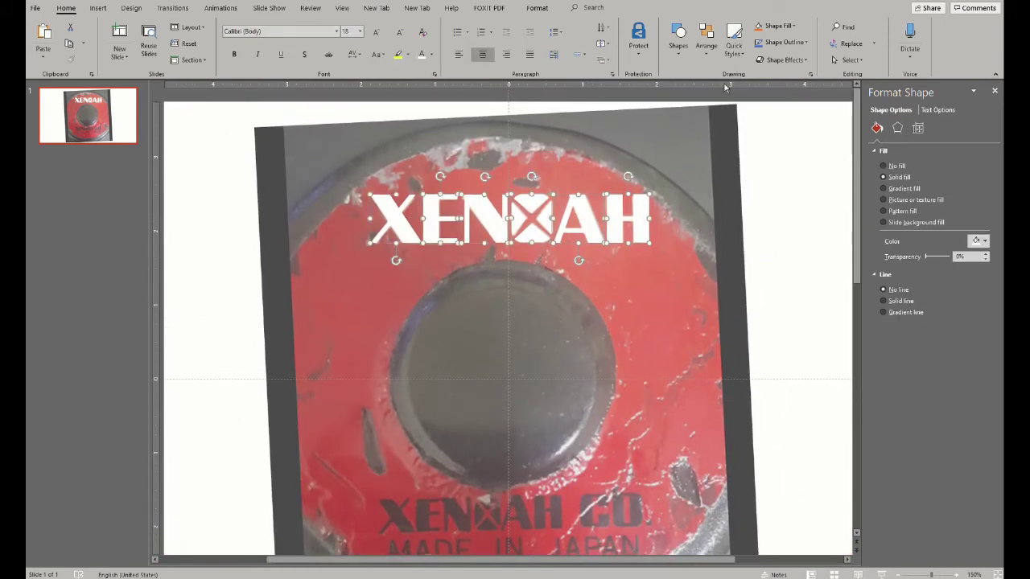
left_click(538, 8)
left_click(846, 43)
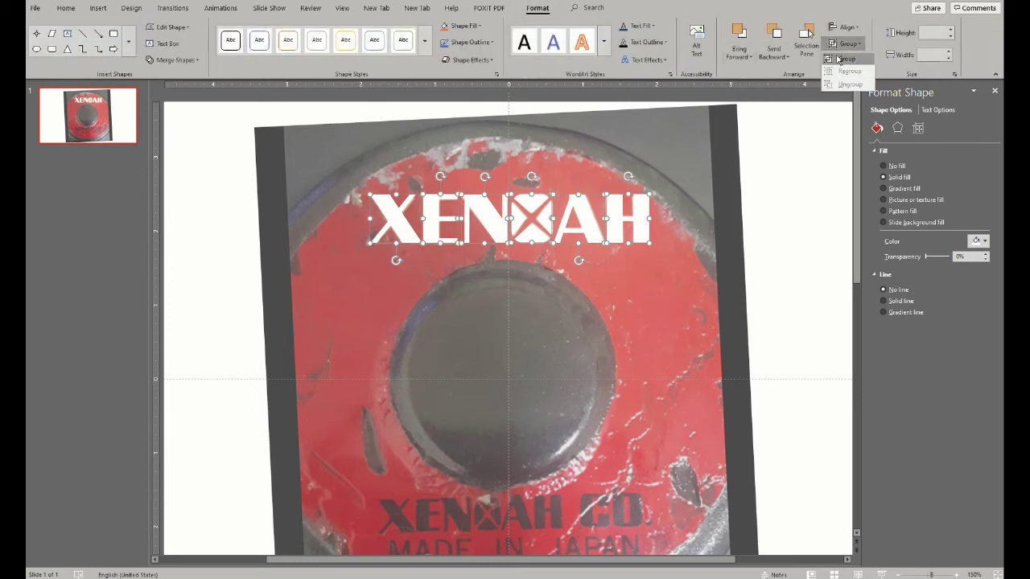
left_click(839, 59)
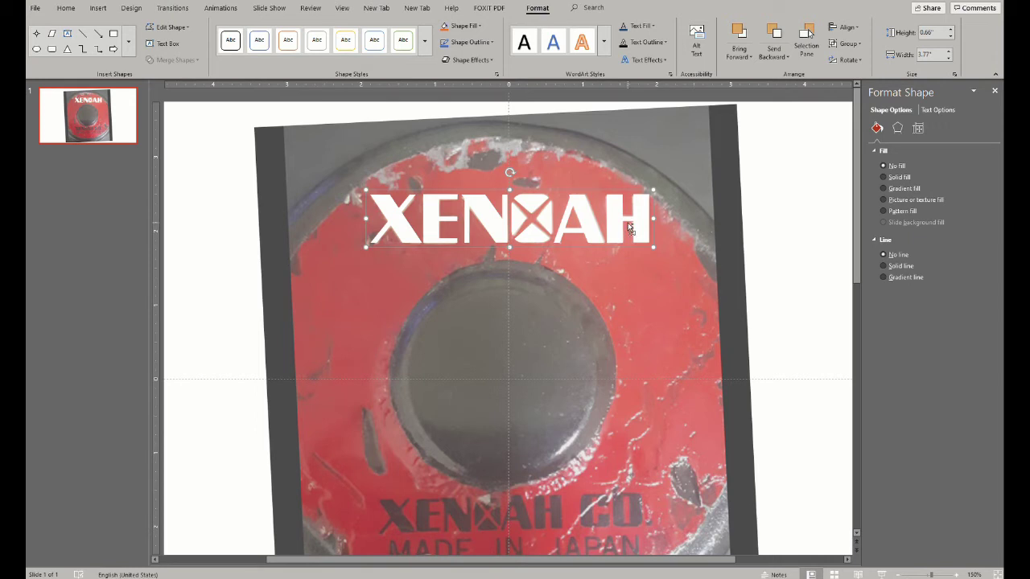
Duplicate the logo group, shrink the copy onto the disc's centre and nudge it up
key("ctrl+d")
mouse_move(664, 201)
left_mouse_down()
mouse_move(511, 236)
mouse_move(478, 529)
mouse_move(553, 539)
mouse_move(556, 514)
mouse_move(547, 521)
mouse_move(567, 491)
left_mouse_up()
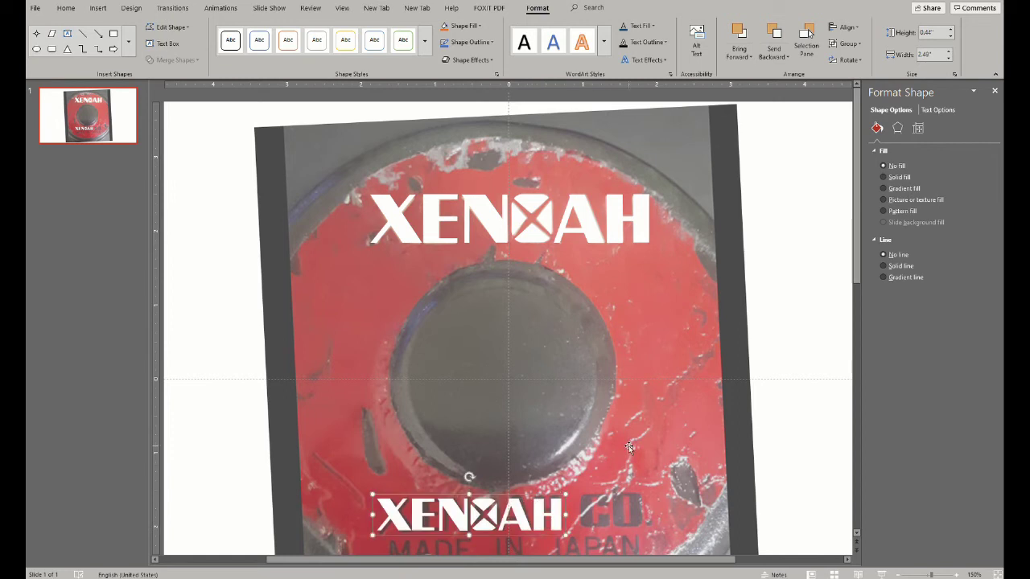
scroll(686, 402, "down", 2)
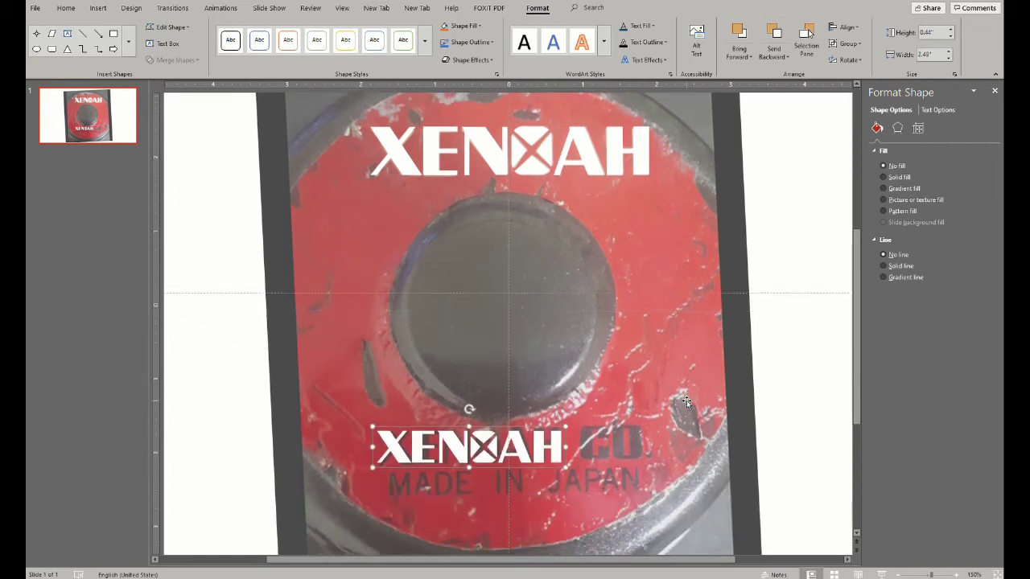
scroll(686, 403, "down", 1)
scroll(656, 370, "up", 3, "ctrl")
scroll(667, 330, "up", 2, "ctrl")
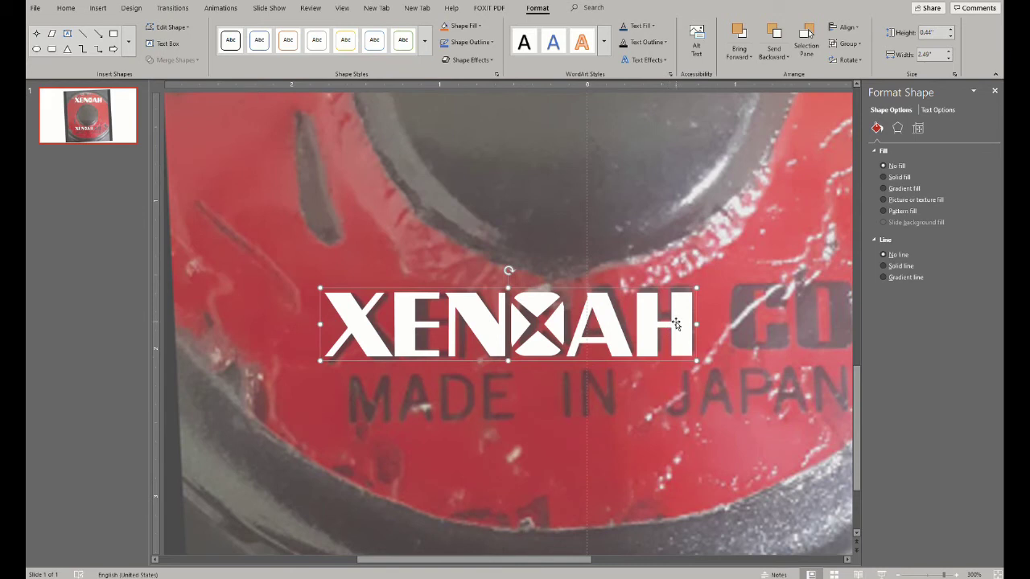
key("ctrl+Up")
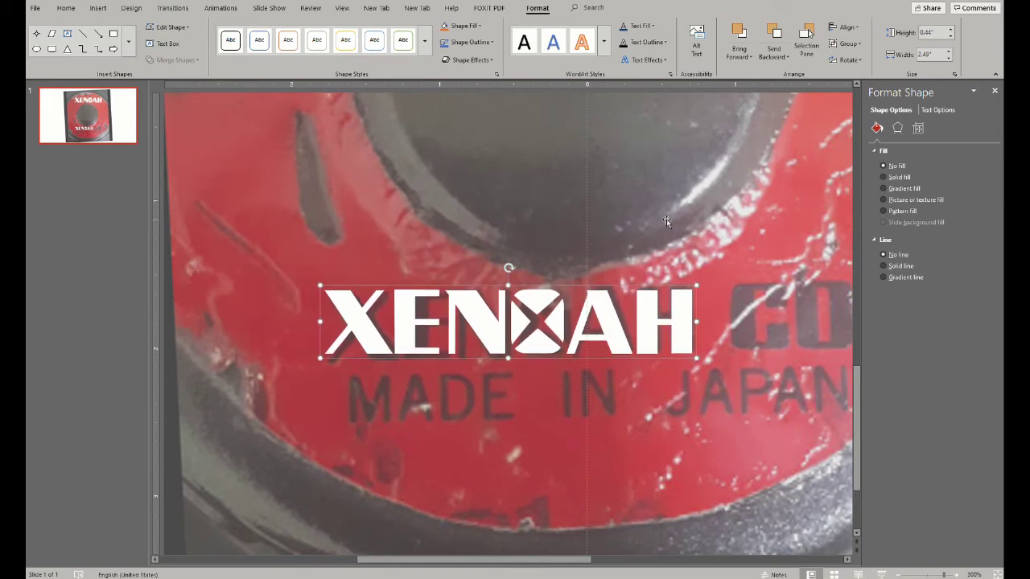
Draw a semi-transparent rectangle over the photo's CO letters and adjust its size
left_click(51, 49)
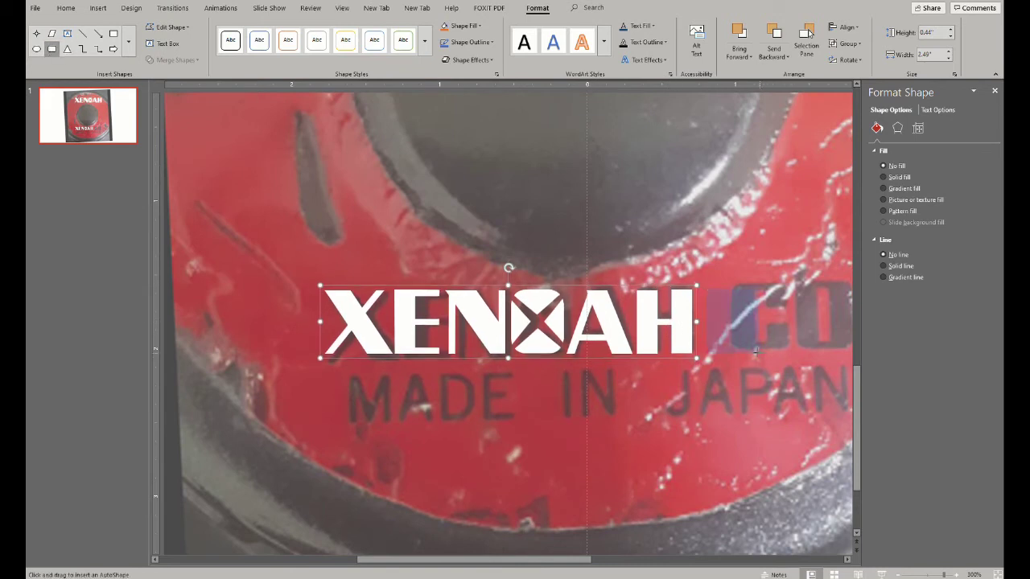
left_click_drag(697, 288, 747, 359)
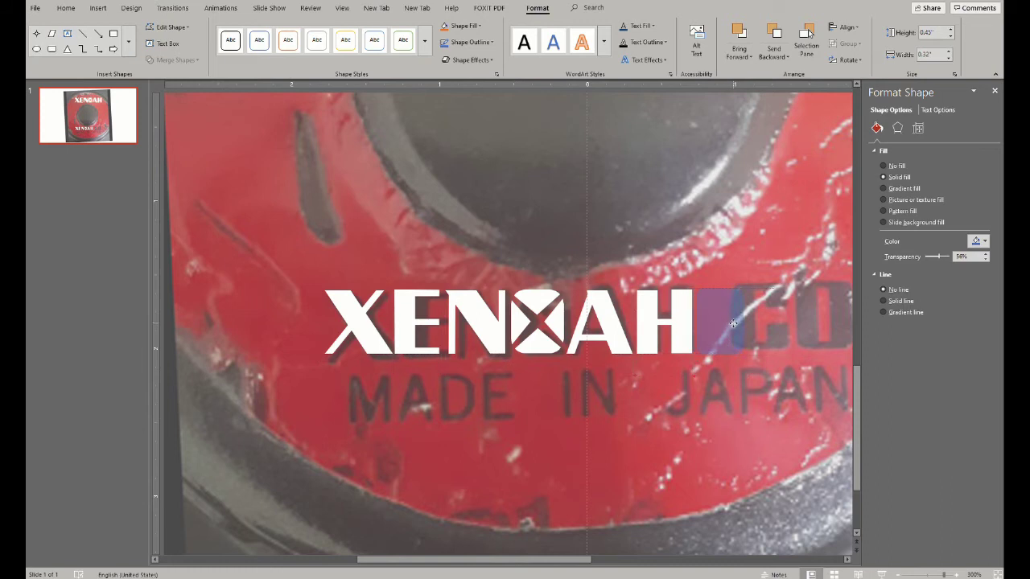
mouse_move(733, 323)
left_mouse_down()
mouse_move(726, 316)
mouse_move(786, 321)
left_mouse_up()
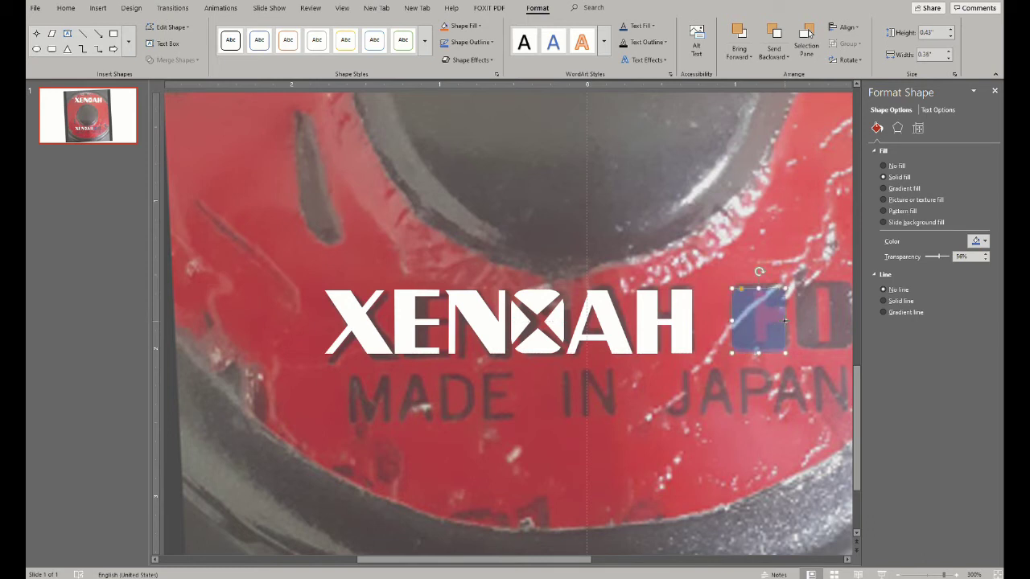
left_click(771, 322)
left_click(821, 394)
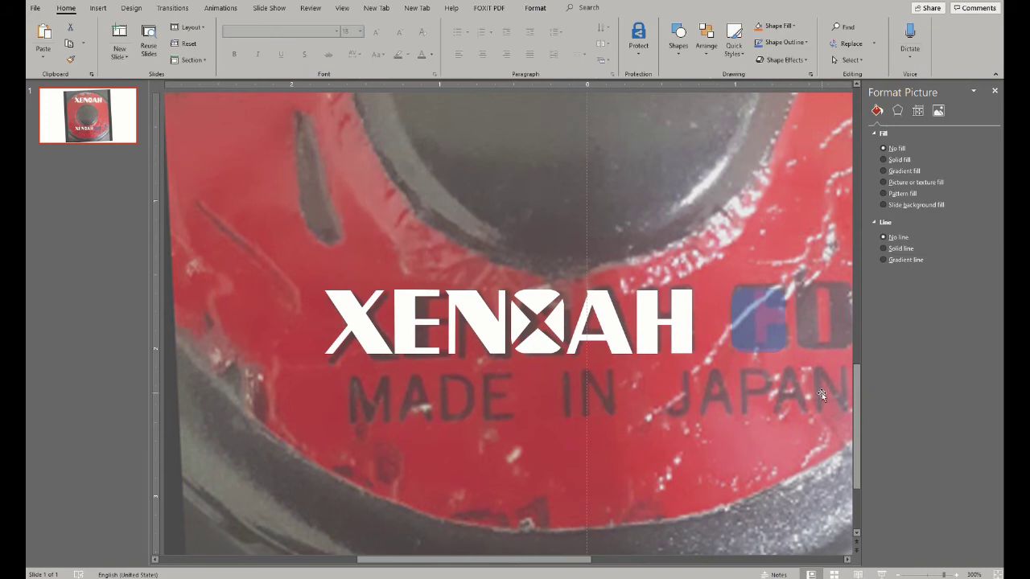
left_click(759, 325)
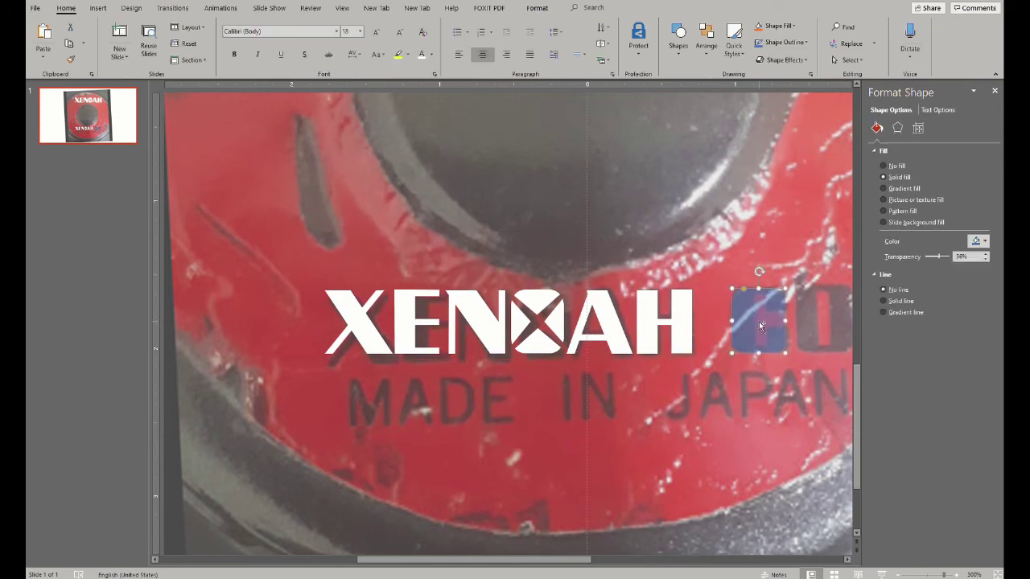
left_click(847, 559)
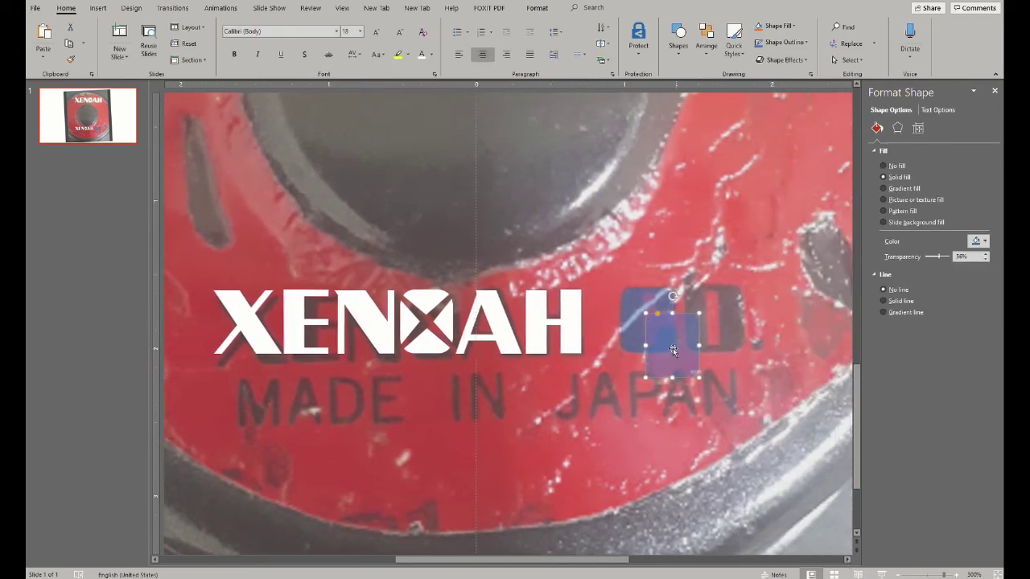
Place the rectangle over the C, copy it over the O, and move a thin sliver into the O
left_click_drag(673, 352, 712, 325)
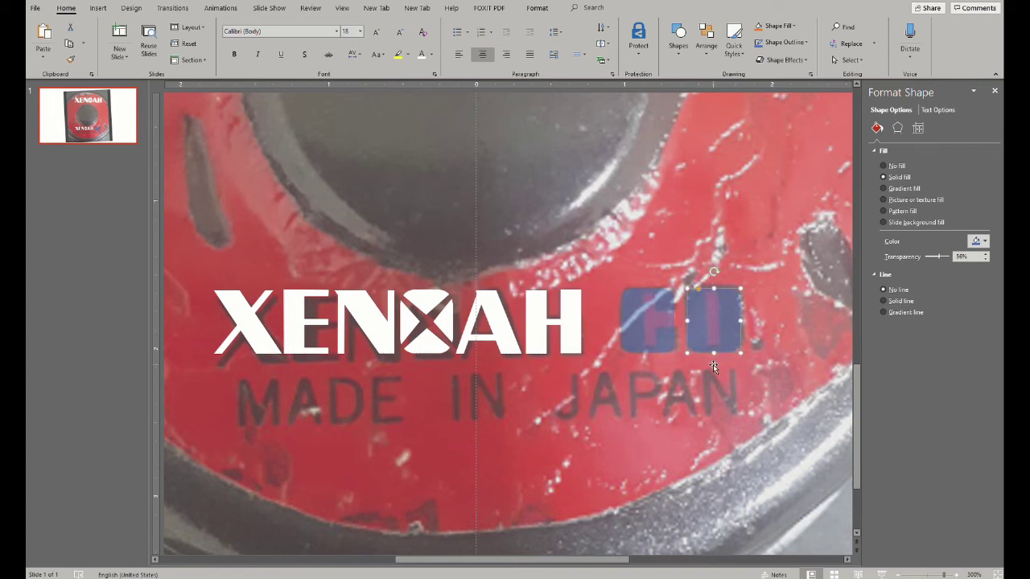
mouse_move(713, 325)
left_mouse_down()
mouse_move(788, 297)
mouse_move(761, 324)
left_mouse_up()
left_click(720, 317)
left_click(767, 322)
left_click(765, 299)
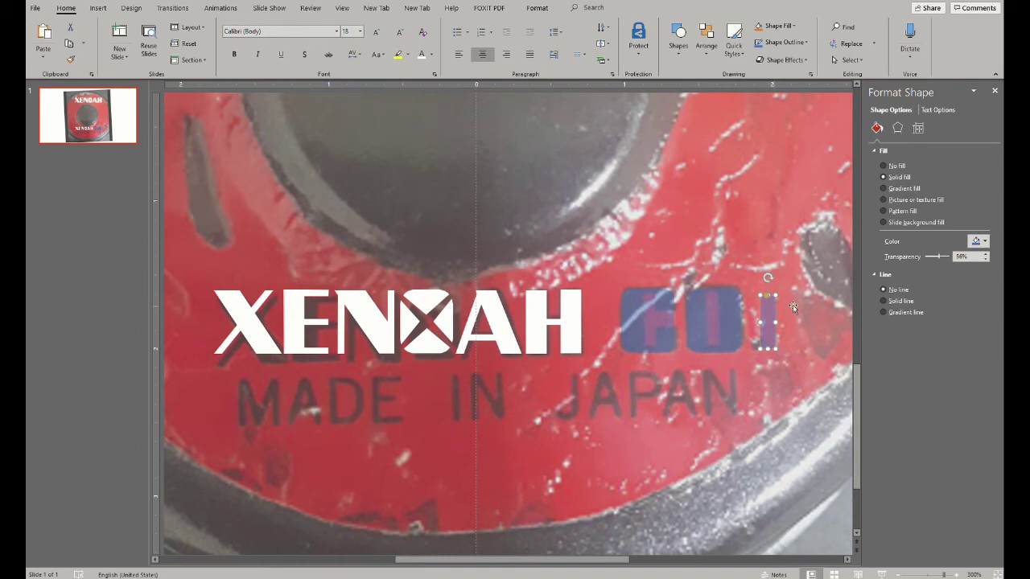
scroll(674, 324, "up", 10)
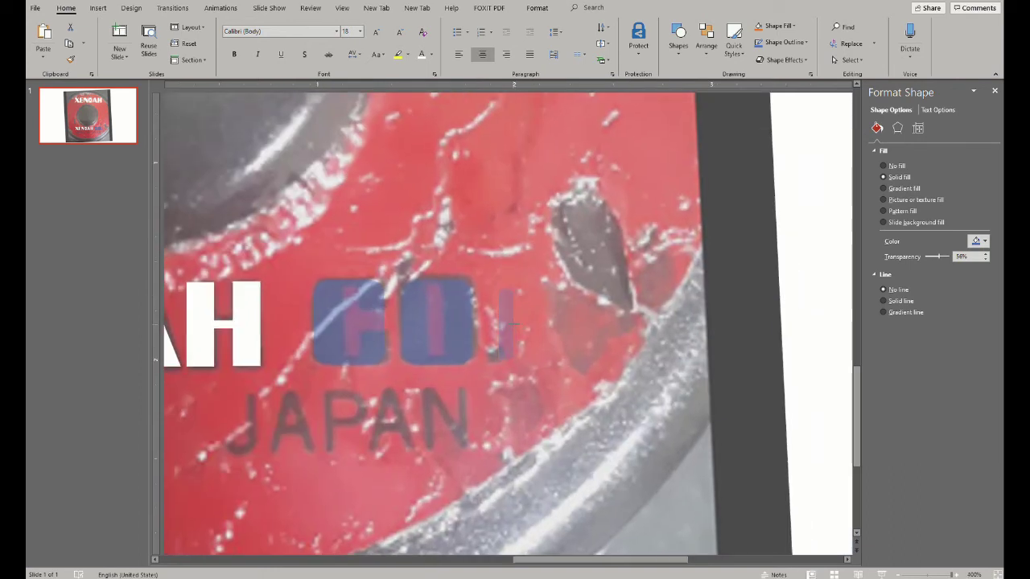
left_click_drag(503, 315, 439, 312)
left_click(463, 335, "shift")
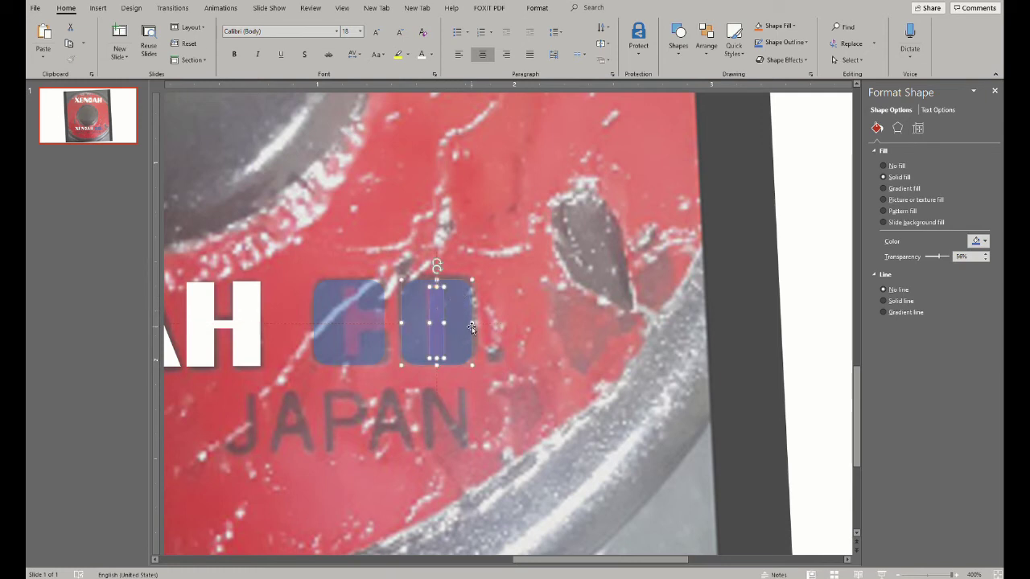
Align the thin sliver with the O shape and stretch it slightly taller
left_click(537, 8)
left_click(843, 26)
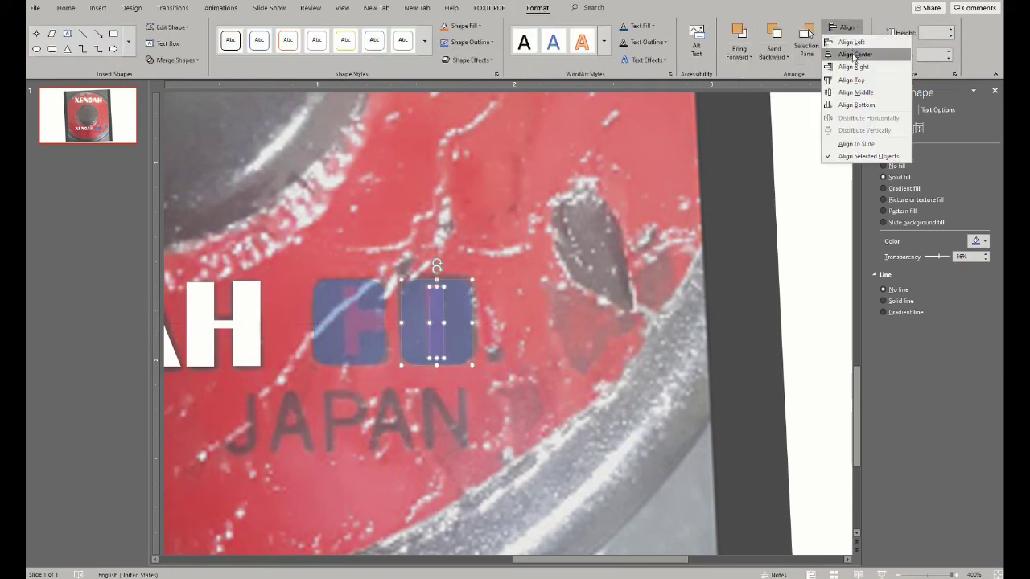
left_click(854, 92)
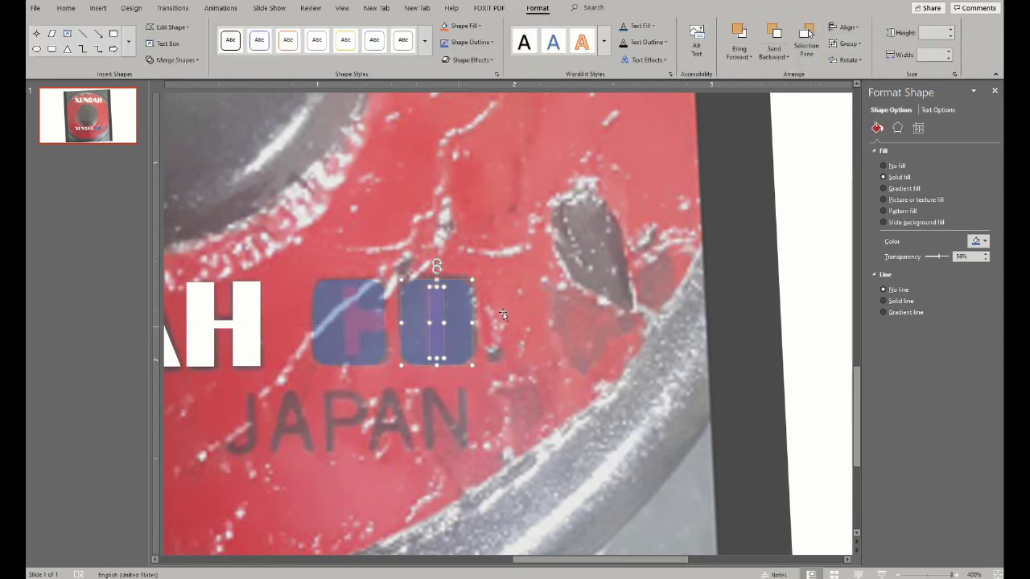
left_click(503, 313)
left_click(434, 322)
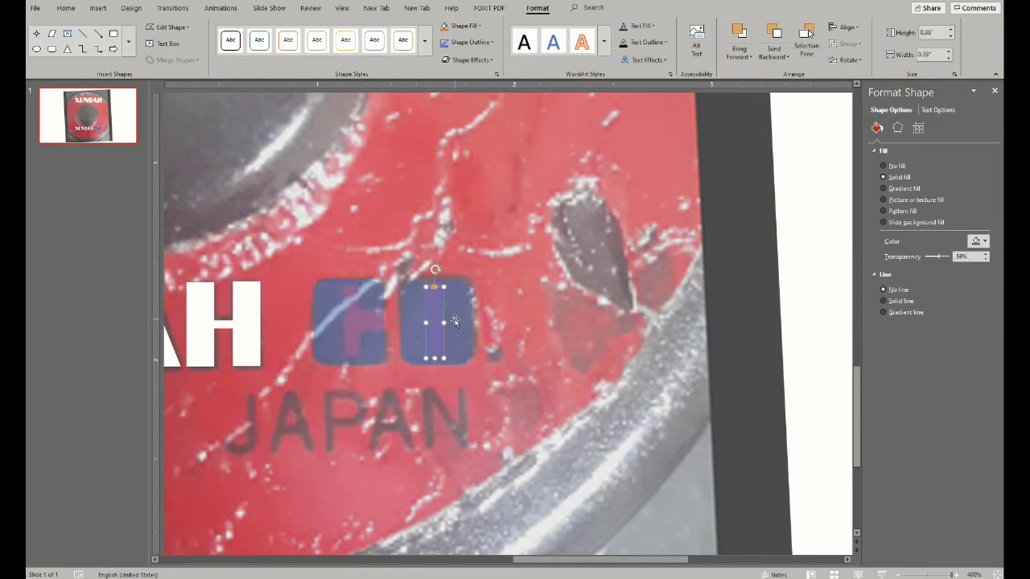
left_click_drag(434, 358, 434, 361)
Centre the sliver vertically on the O and combine them into one shape
left_click(459, 318, "shift")
left_click(844, 26)
left_click(855, 54)
left_click(844, 27)
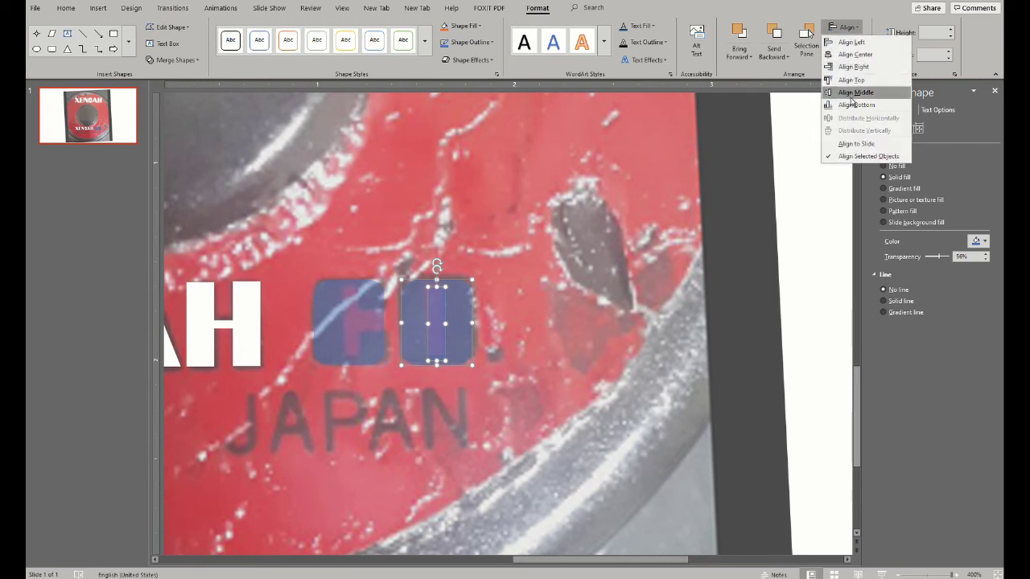
left_click(852, 95)
left_click(173, 59)
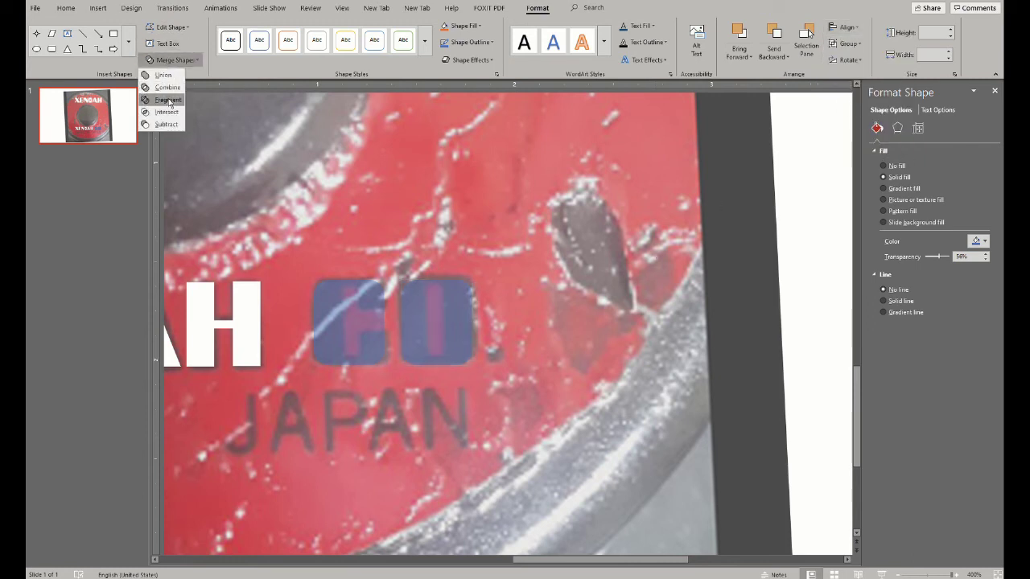
left_click(168, 88)
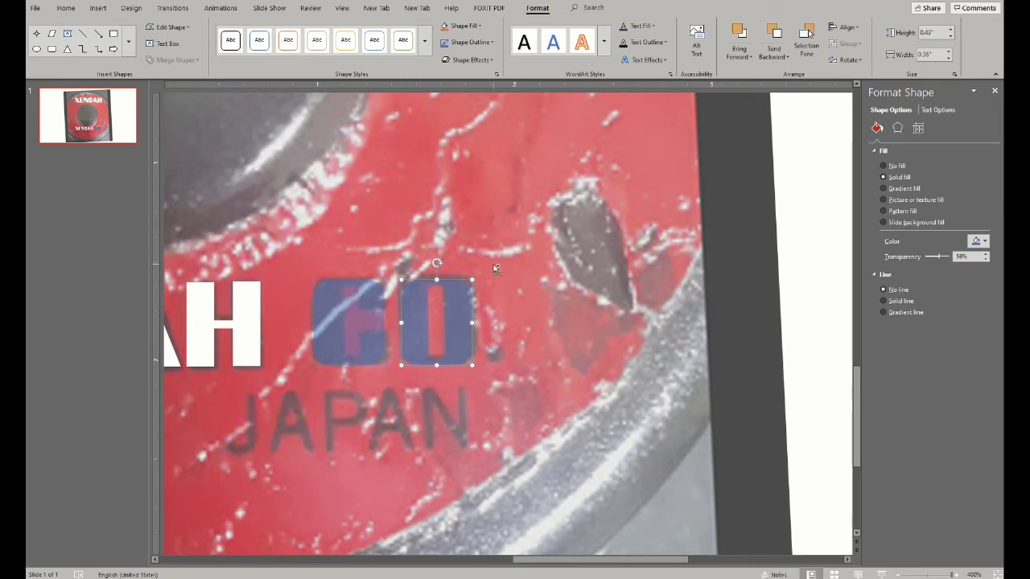
Move the sliver into the C rectangle and combine the two shapes
left_click(440, 310)
mouse_move(441, 309)
left_mouse_down()
mouse_move(459, 347)
mouse_move(349, 313)
left_mouse_up()
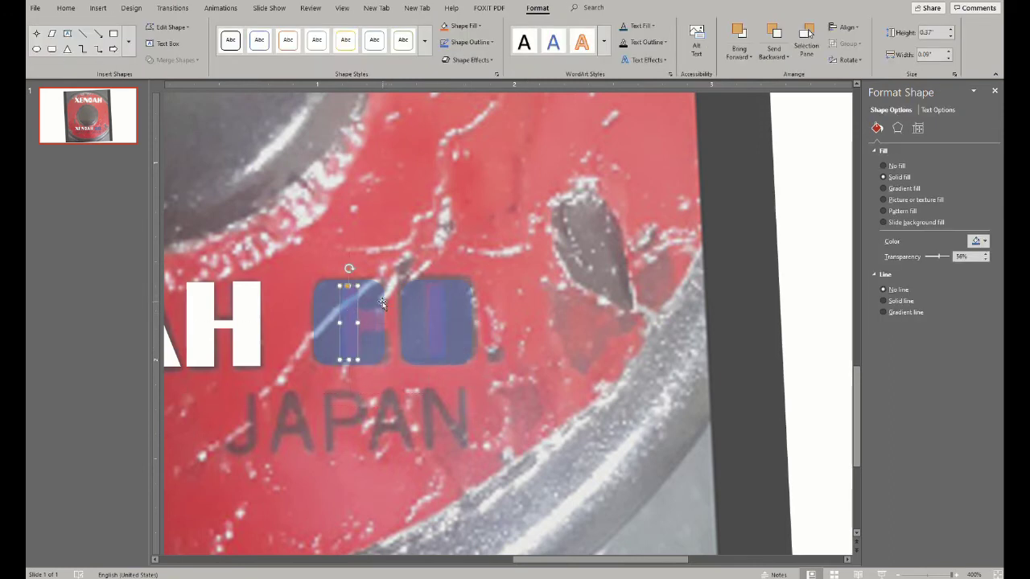
left_click(438, 306, "shift")
left_click(171, 59)
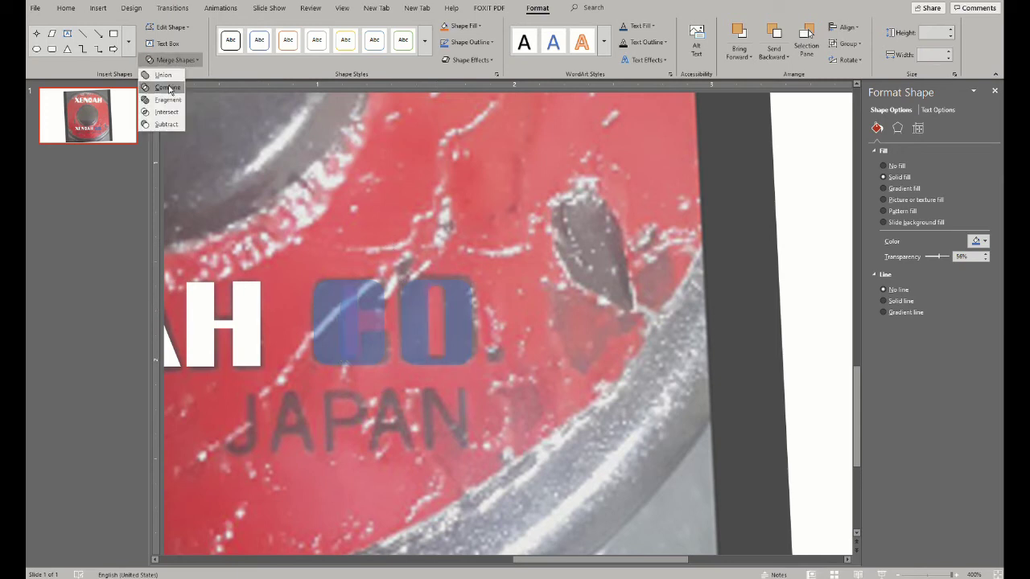
left_click(168, 88)
Draw a small rectangle on the C and centre it vertically on the C shape
left_click(113, 35)
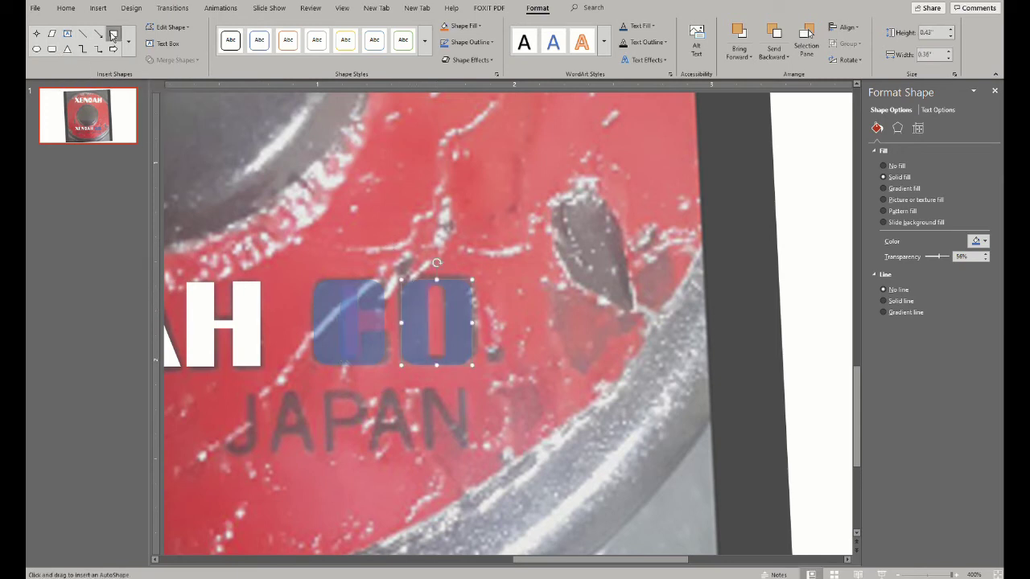
left_click_drag(373, 252, 374, 321)
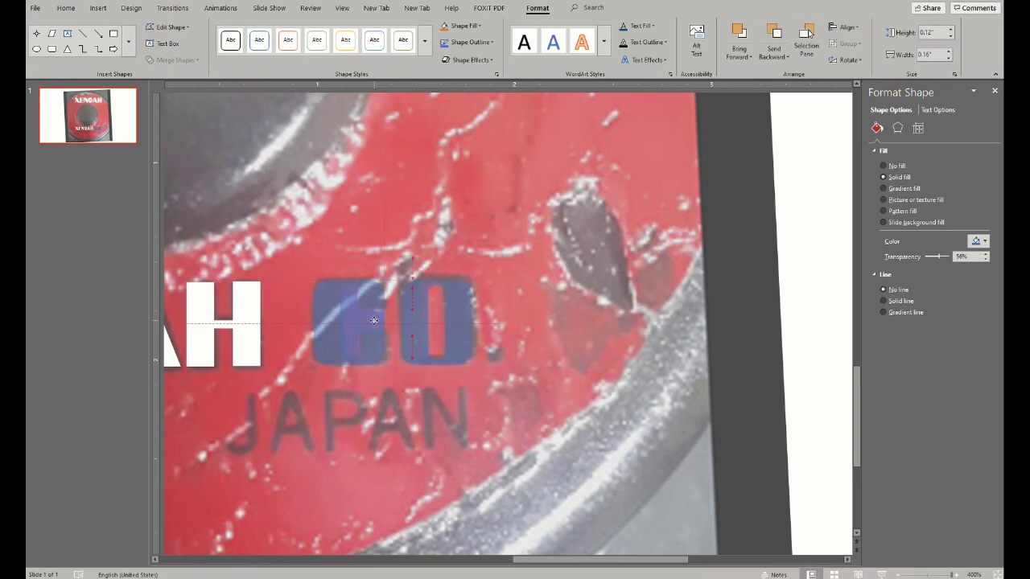
left_click(323, 303, "shift")
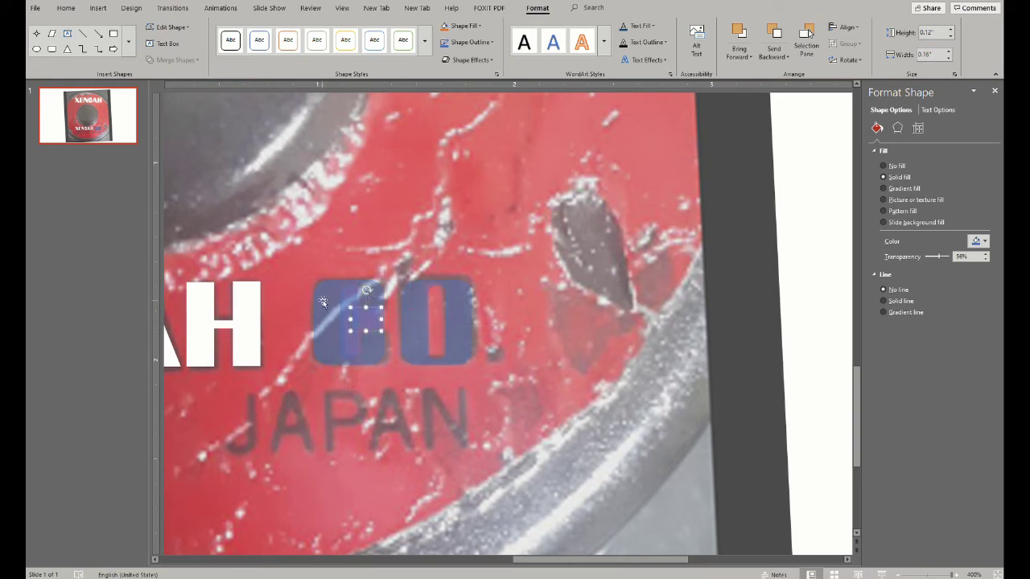
left_click(845, 26)
left_click(857, 94)
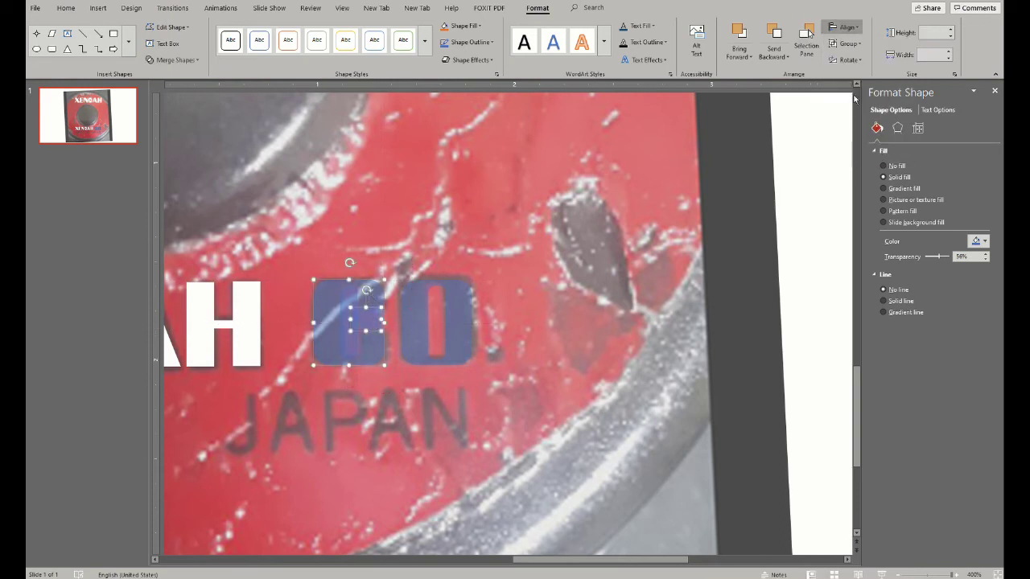
Subtract the small rectangle from the C and delete the leftover piece inside it
left_click(395, 344)
left_click(366, 322)
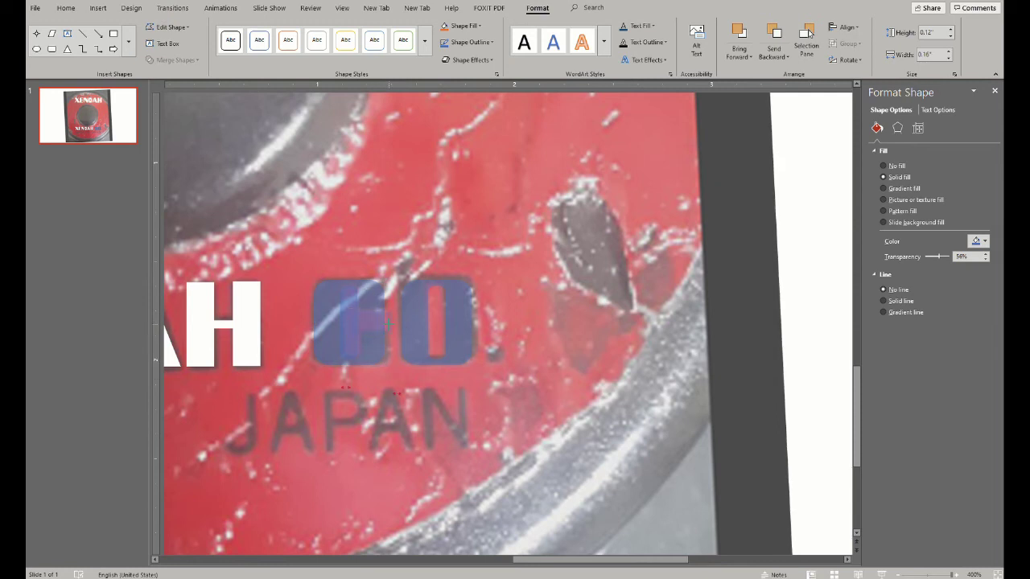
left_click(362, 300, "shift")
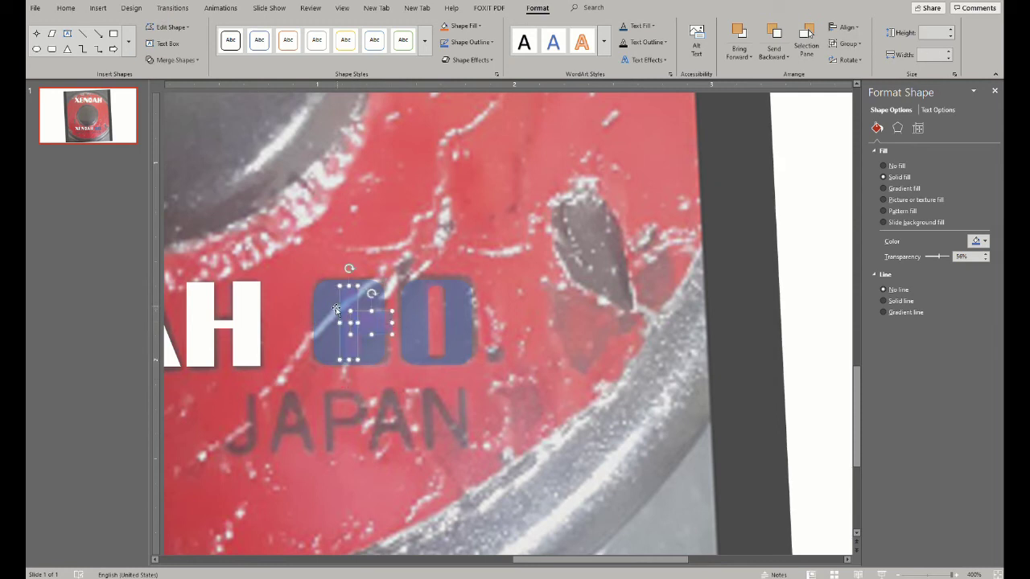
left_click(196, 63)
left_click(177, 98)
left_click(390, 323)
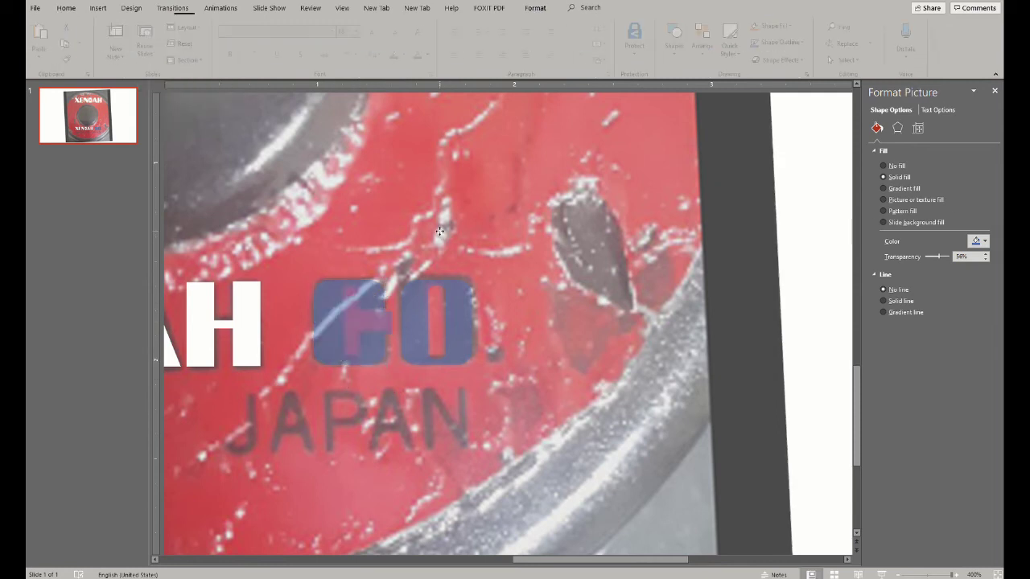
left_click(352, 322)
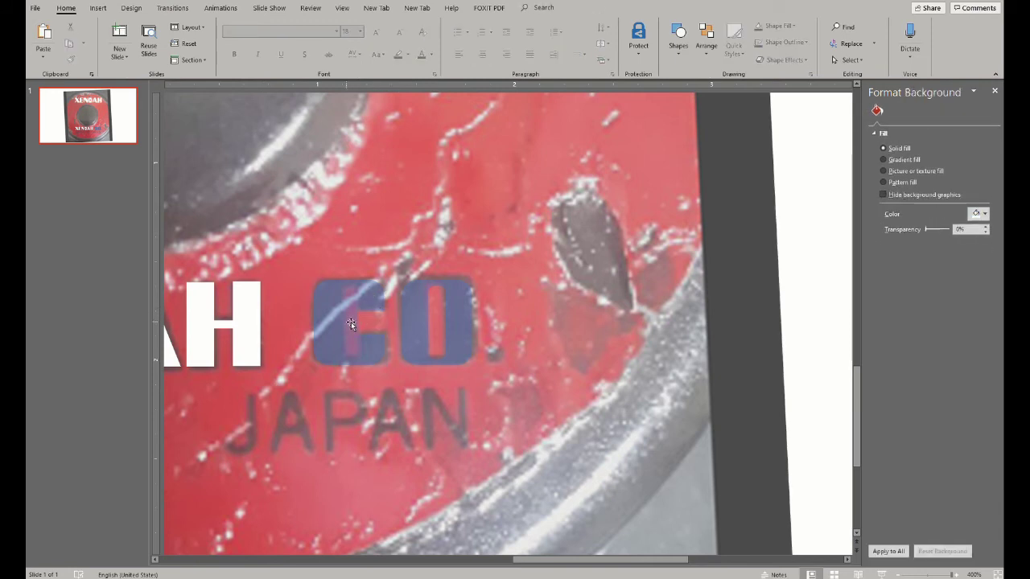
key("Delete")
Fill the C and O shapes black with 0% transparency
left_click(375, 298)
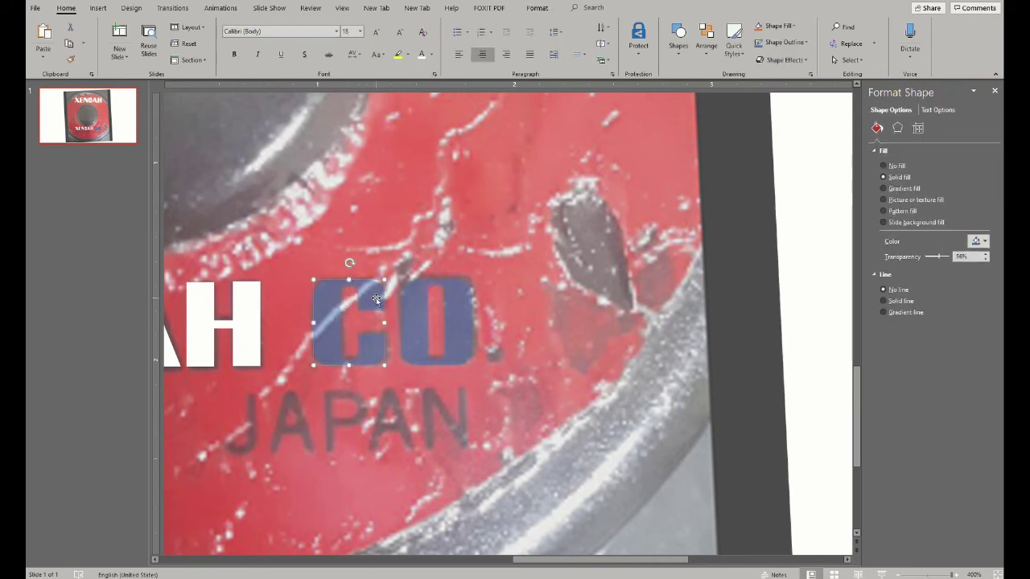
left_click(415, 322, "shift")
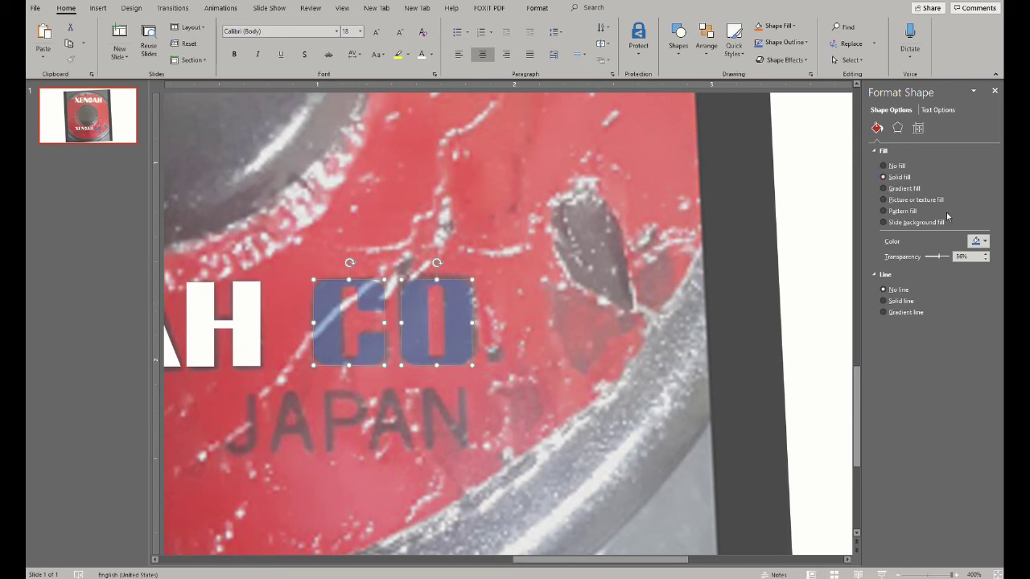
left_click(978, 240)
left_click(931, 268)
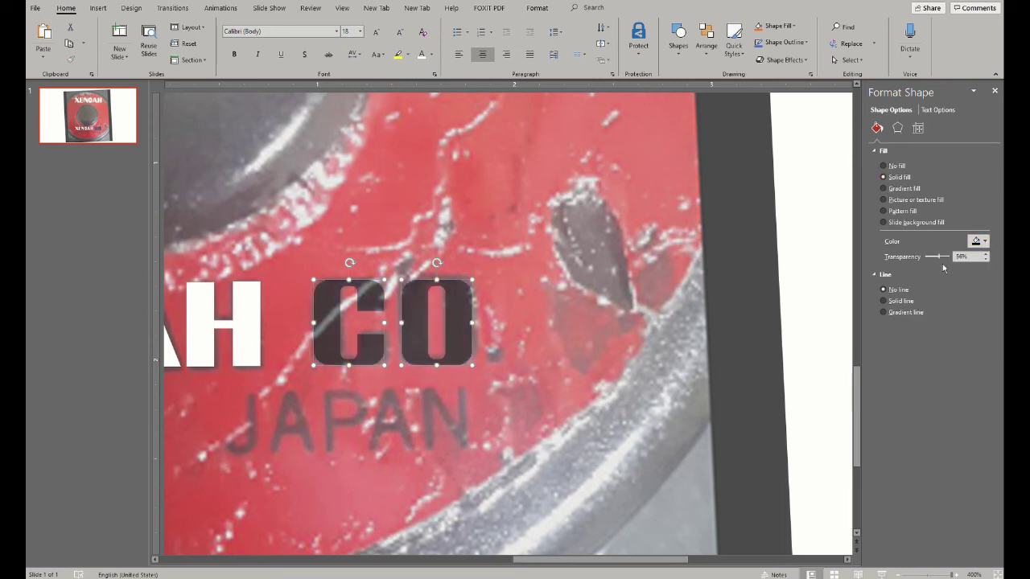
left_click_drag(938, 256, 921, 256)
left_click(542, 269)
left_click(97, 8)
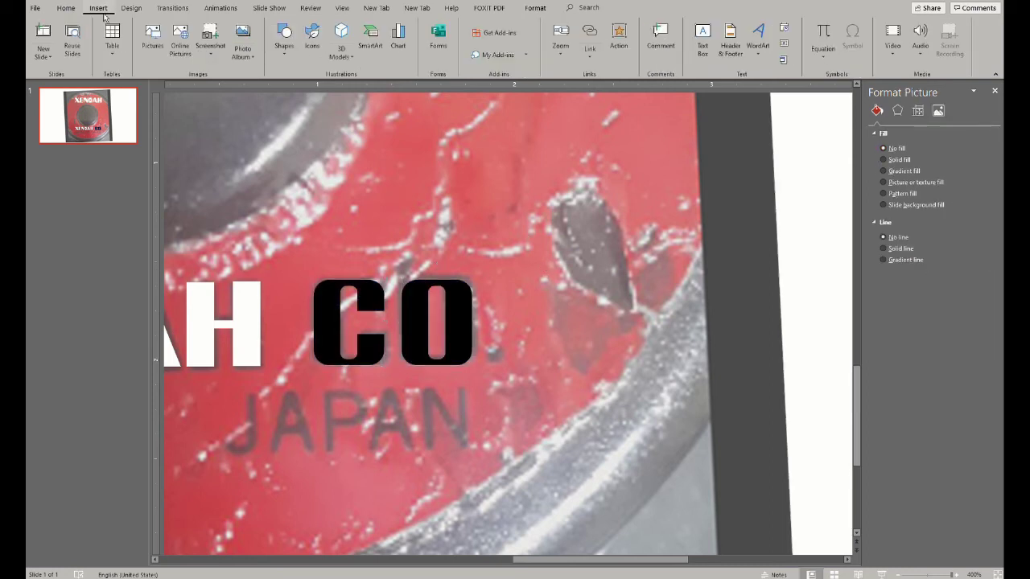
Add a small, fully opaque black oval as the period after CO
left_click(284, 37)
left_click(338, 86)
left_click(494, 354)
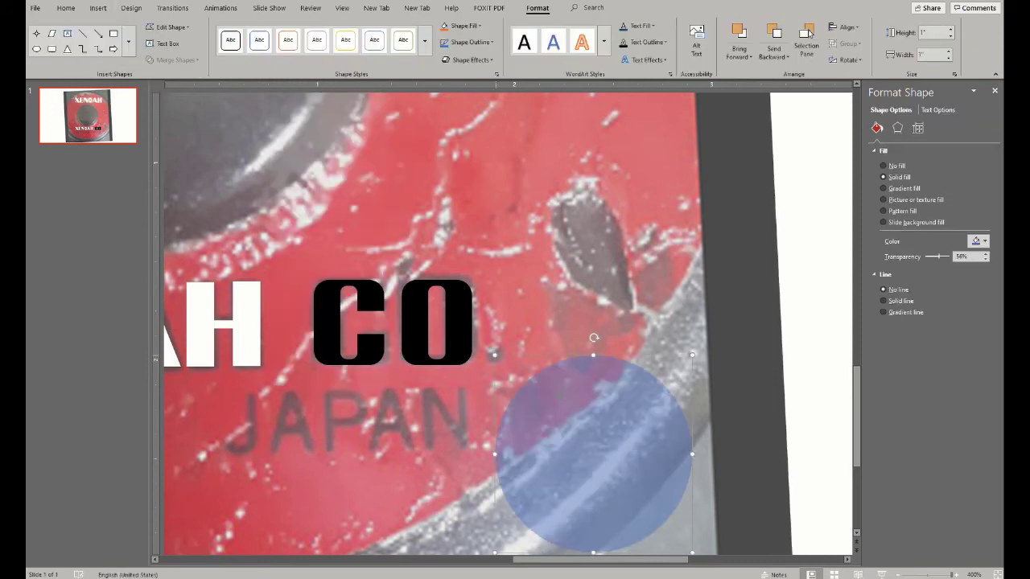
left_click_drag(692, 555, 502, 357)
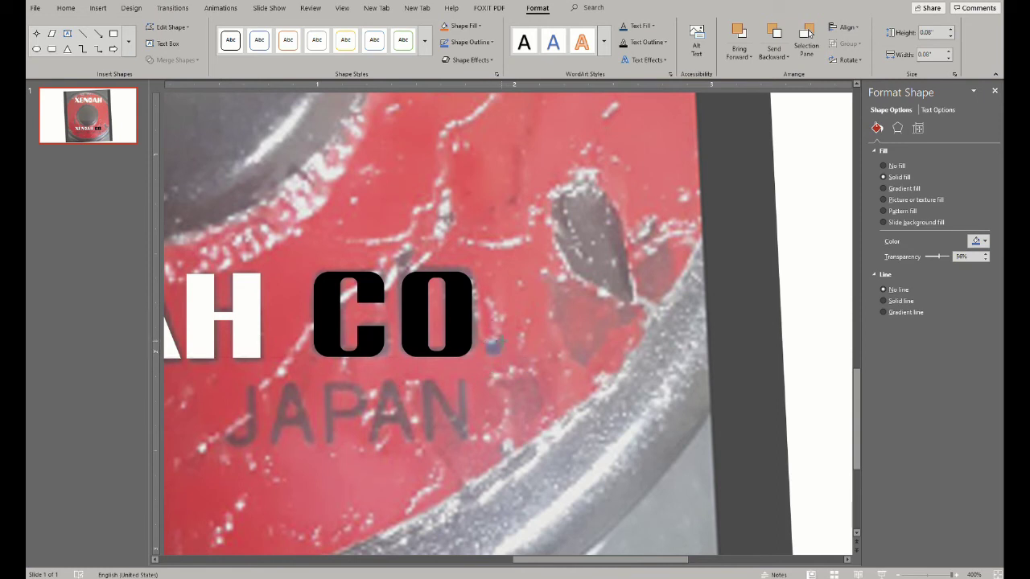
left_click(979, 242)
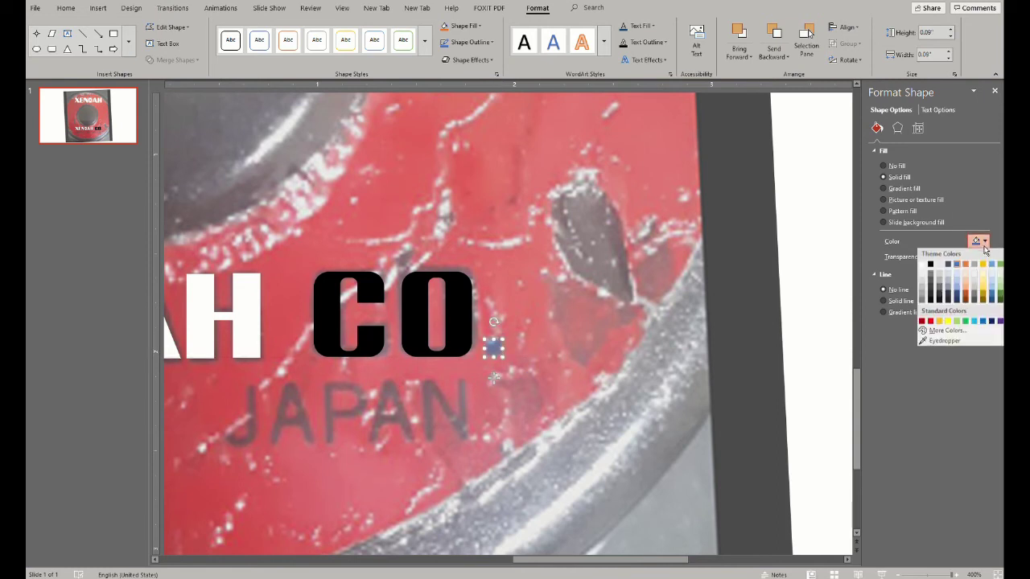
left_click(933, 264)
left_click_drag(937, 257, 917, 259)
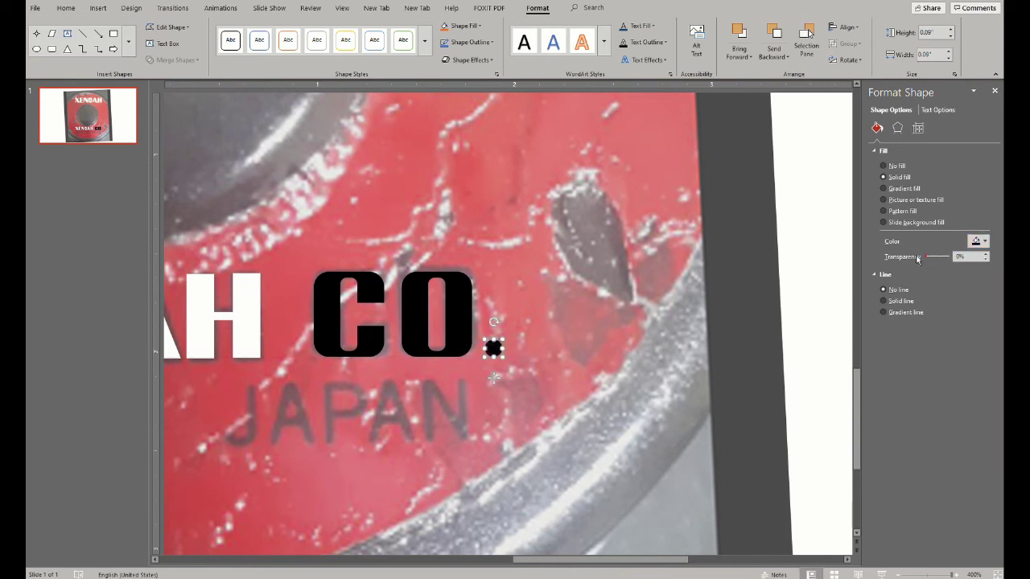
left_click(540, 347)
Group the XENOAH and CO. lettering and give the group a solid black fill
scroll(563, 450, "up", 3)
scroll(558, 439, "down", 3)
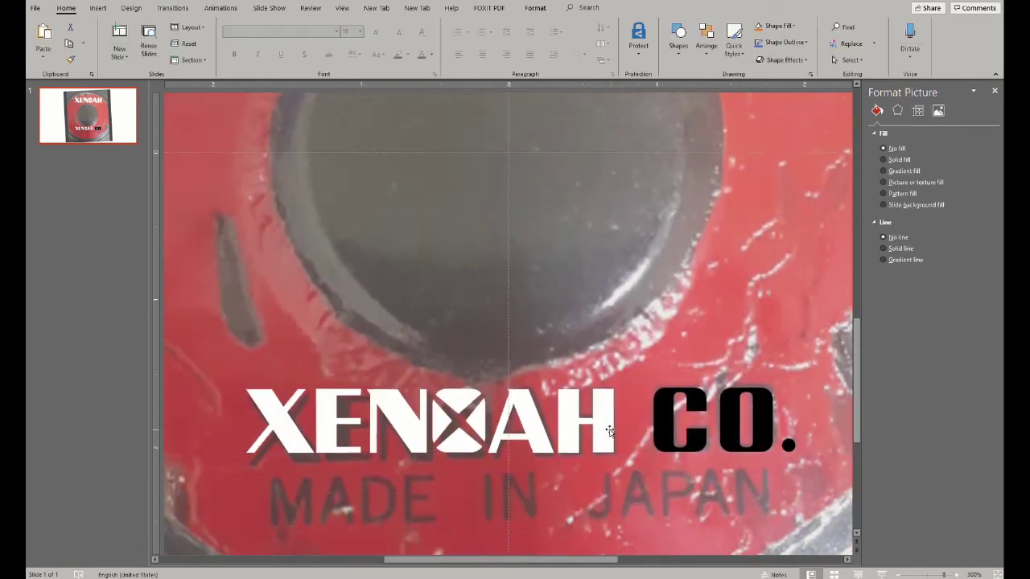
left_click(608, 432)
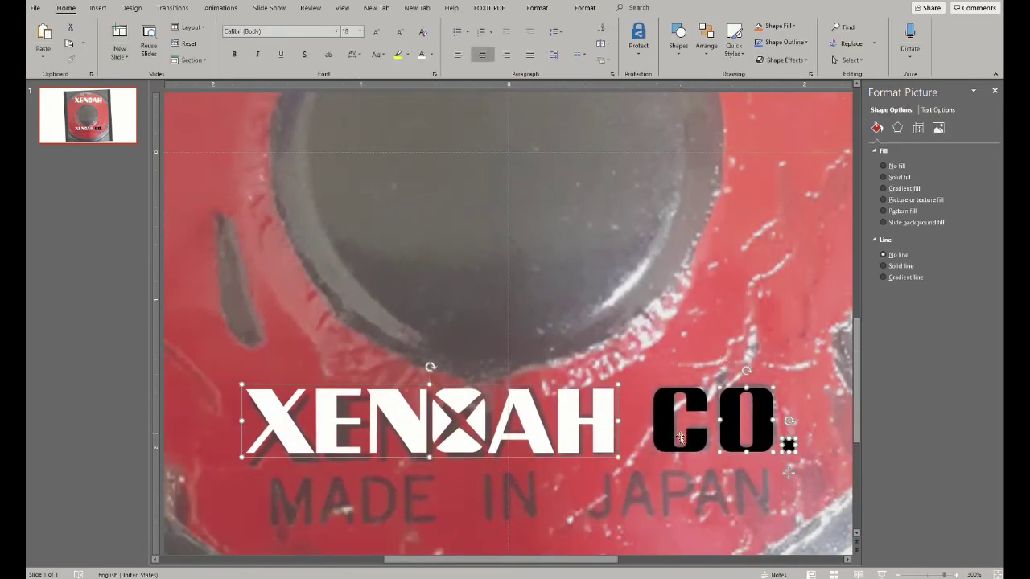
left_click(666, 426, "shift")
left_click(848, 43)
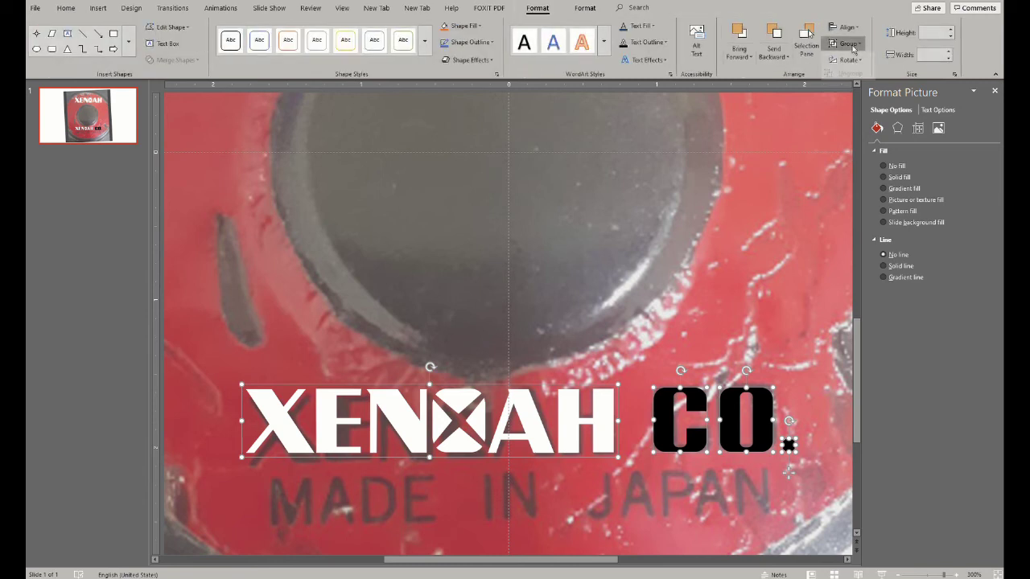
left_click(855, 61)
left_click(884, 177)
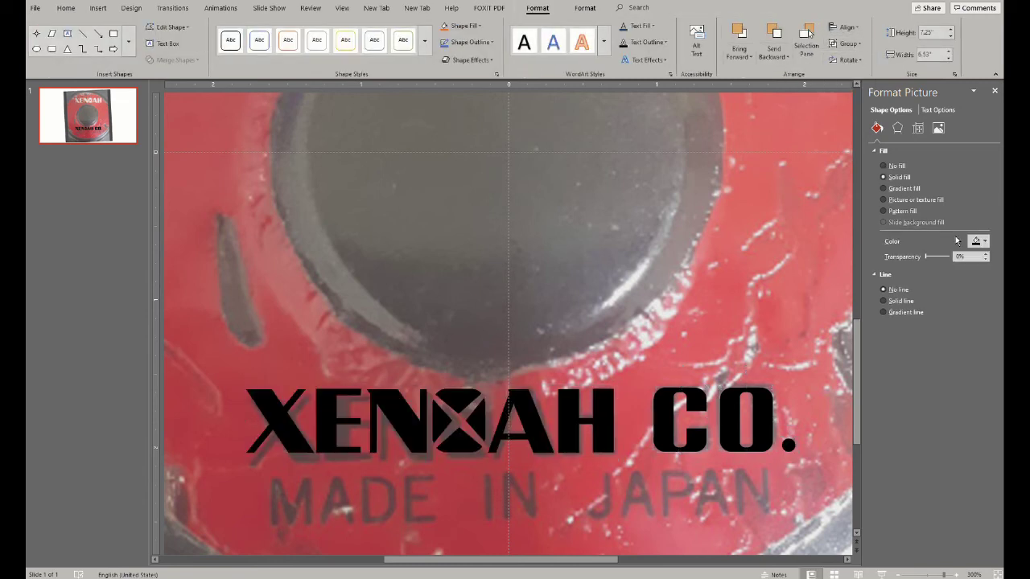
left_click(703, 249)
Copy the XENOAH CO. lettering onto the top logo and ungroup the copy
scroll(706, 242, "down", 10, "ctrl")
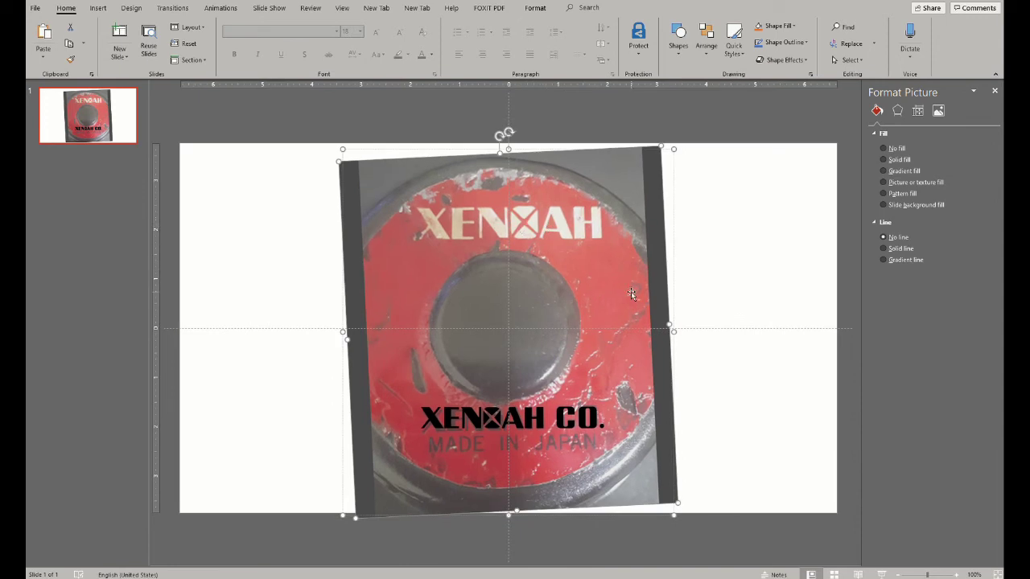
left_click(561, 422)
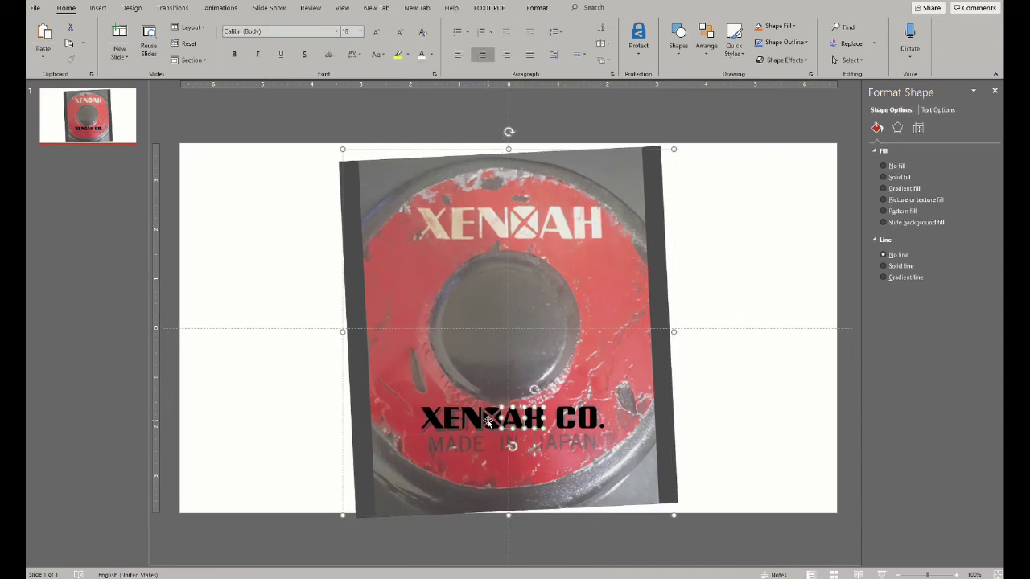
left_click_drag(470, 417, 538, 225)
left_click(541, 231)
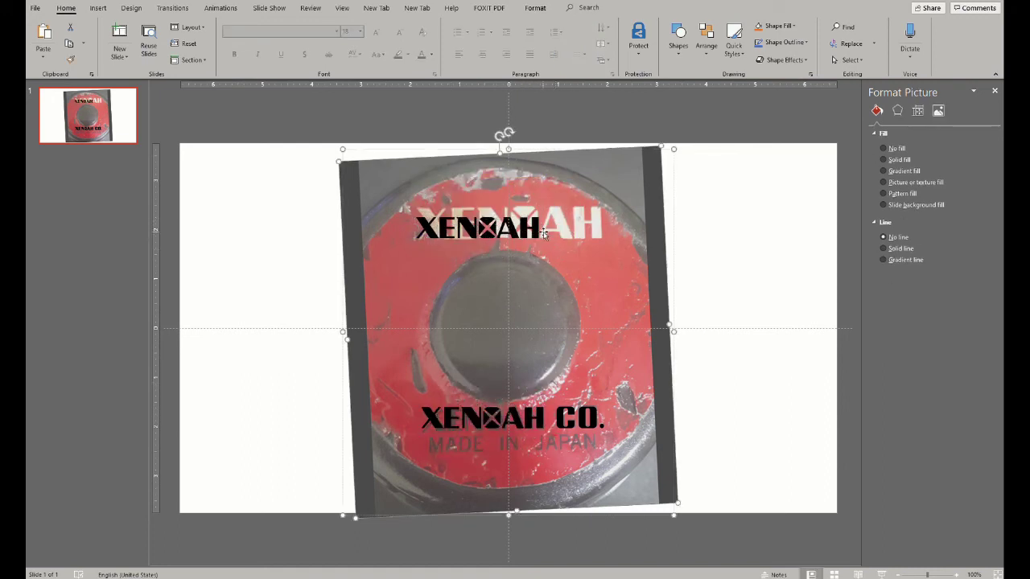
left_click(522, 228, "shift")
left_click(507, 228, "shift")
left_click(487, 228, "shift")
left_click(468, 228, "shift")
left_click(448, 228, "shift")
left_click(426, 228, "shift")
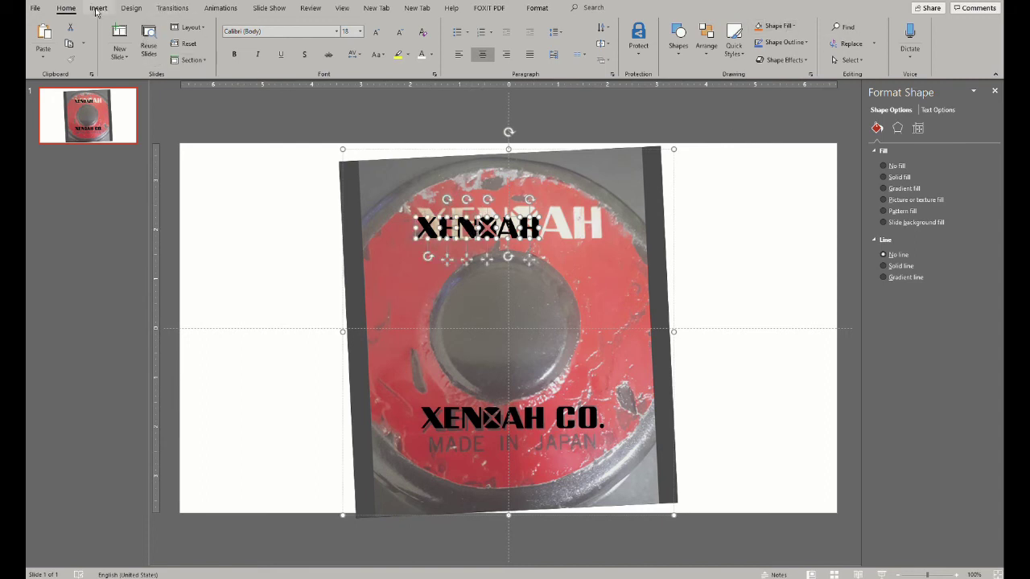
left_click(538, 8)
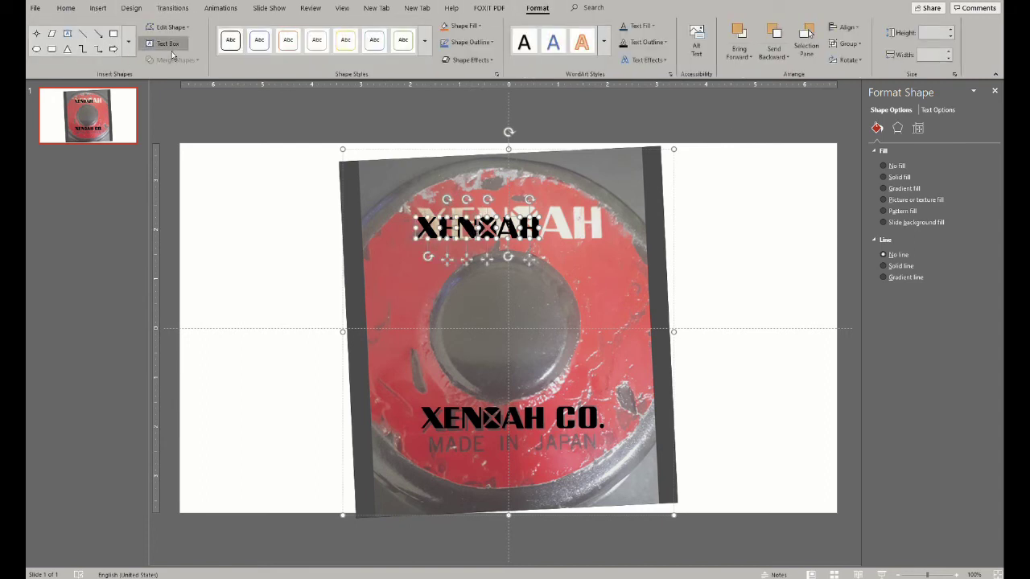
left_click(849, 43)
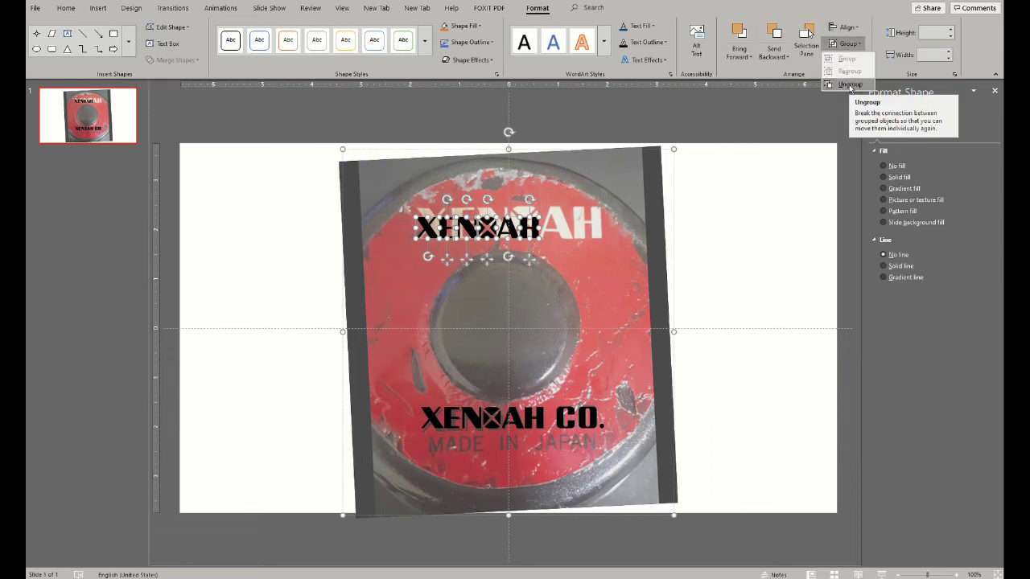
left_click(849, 89)
left_click(849, 43)
left_click(845, 69)
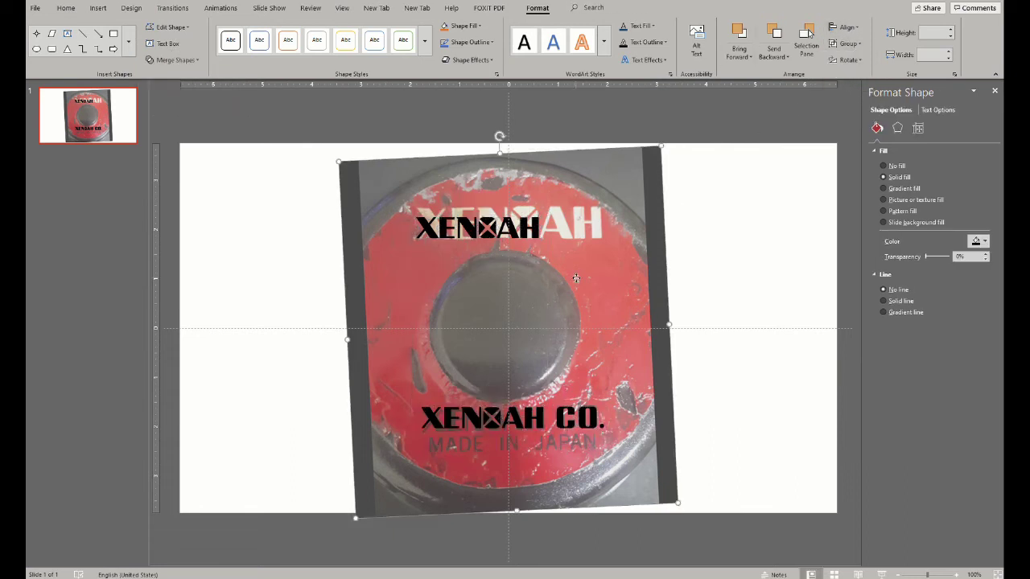
Merge the copied XENOAH letters into one black shape covering the upper logo
left_click(532, 228)
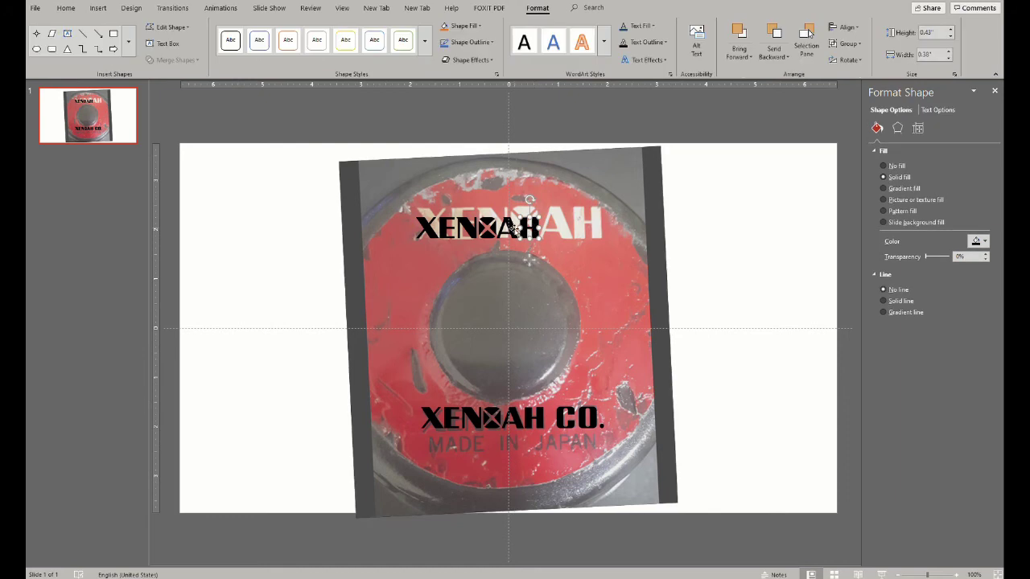
key("Escape")
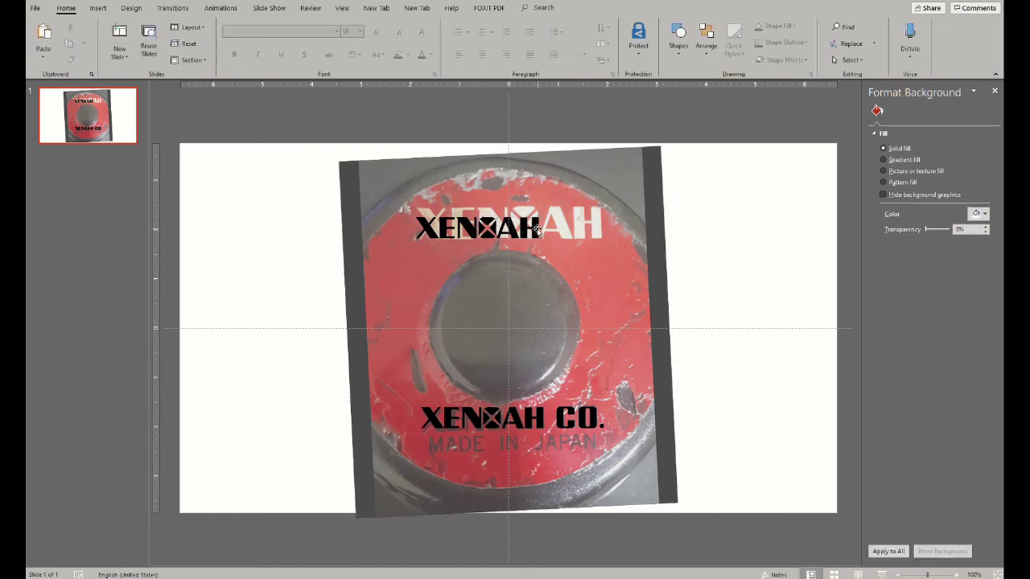
left_click(483, 229)
left_click(441, 230)
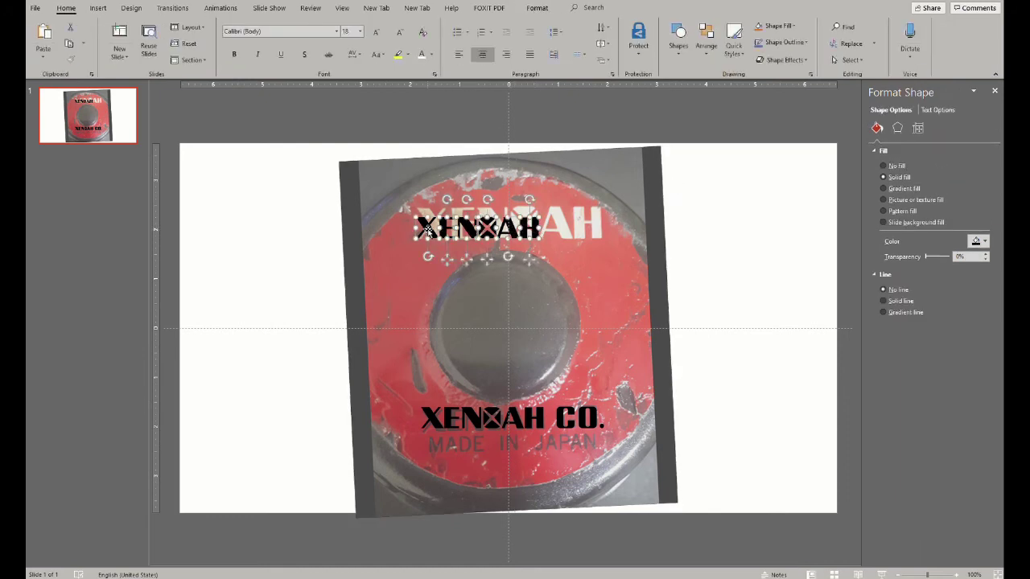
left_click(534, 7)
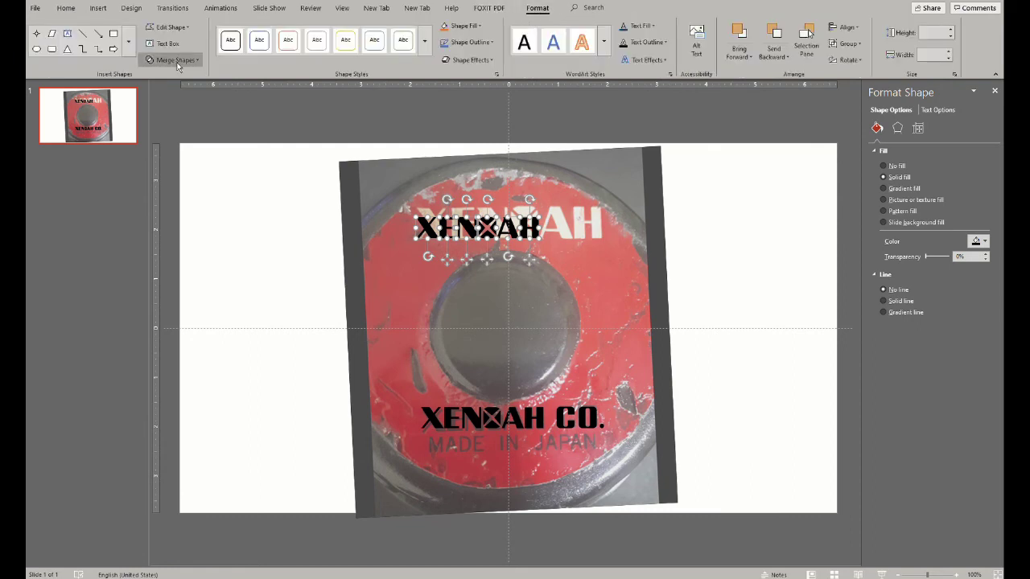
left_click(173, 59)
left_click(165, 78)
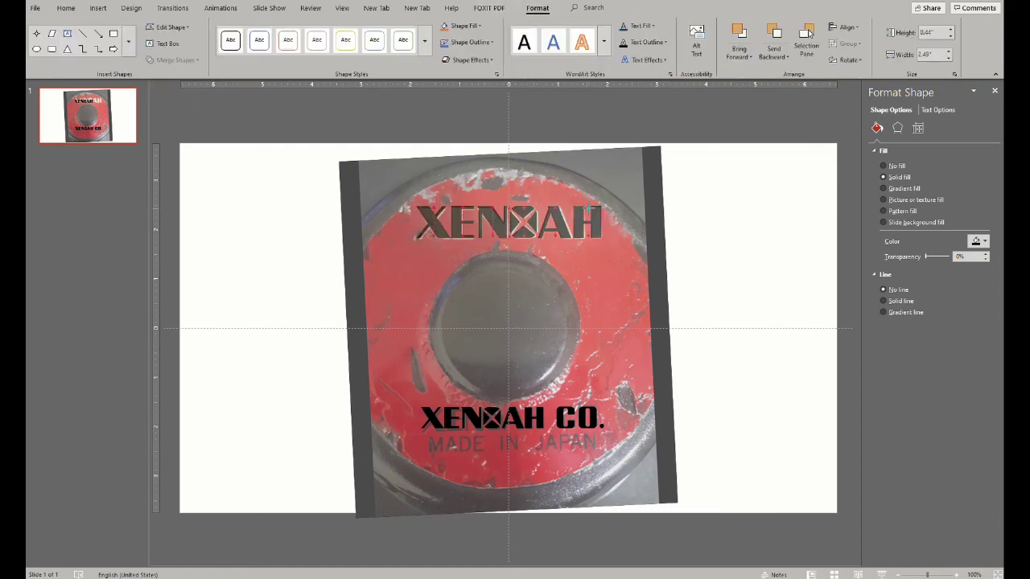
left_click(608, 243)
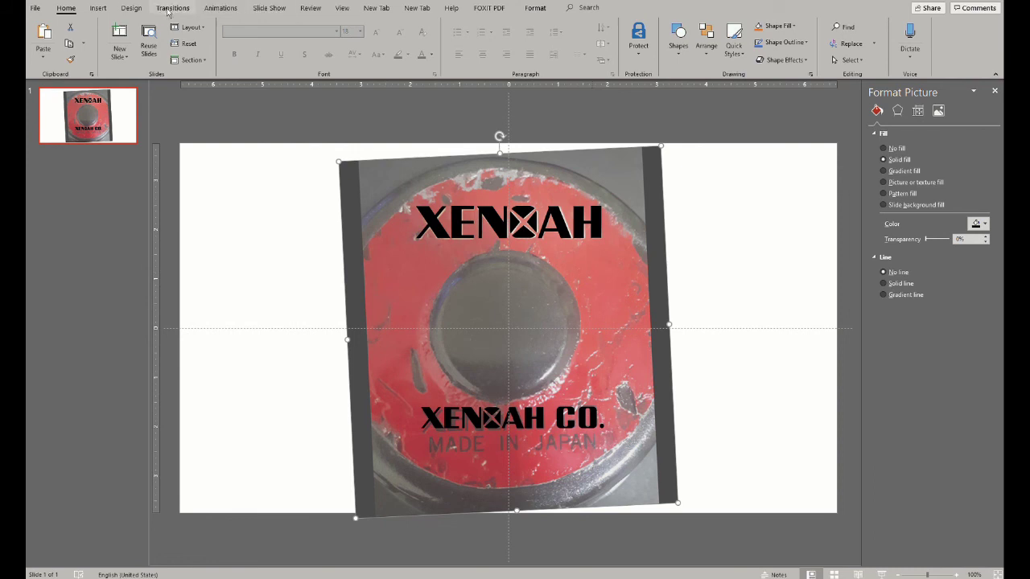
Draw a centred text box over the faded line reading MADE IN JAPAN
left_click(133, 8)
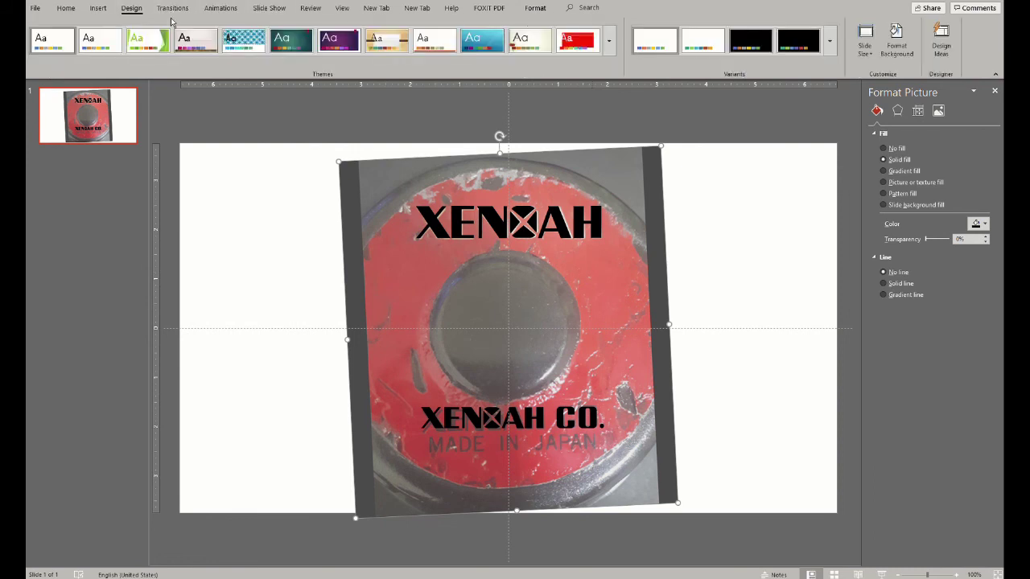
left_click(98, 8)
left_click(703, 40)
left_click_drag(419, 441, 603, 463)
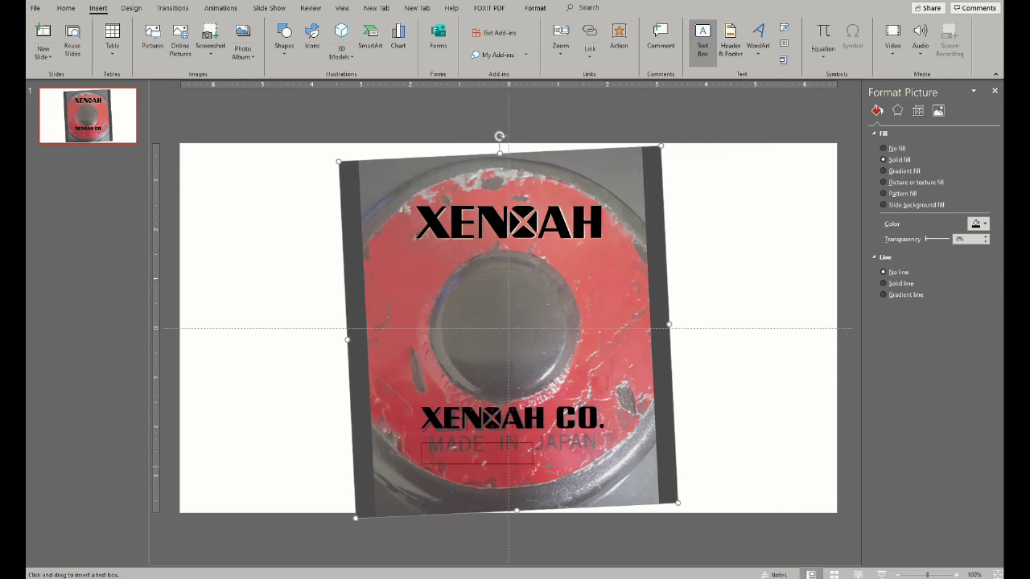
key("ctrl+e")
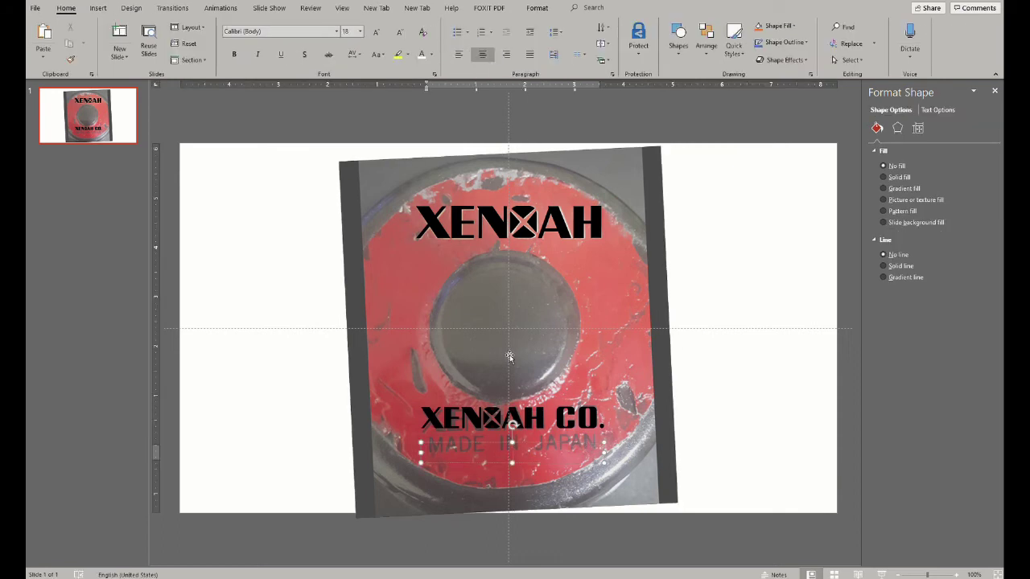
type("MADE IN J")
type("a")
key("BackSpace")
type("APAN")
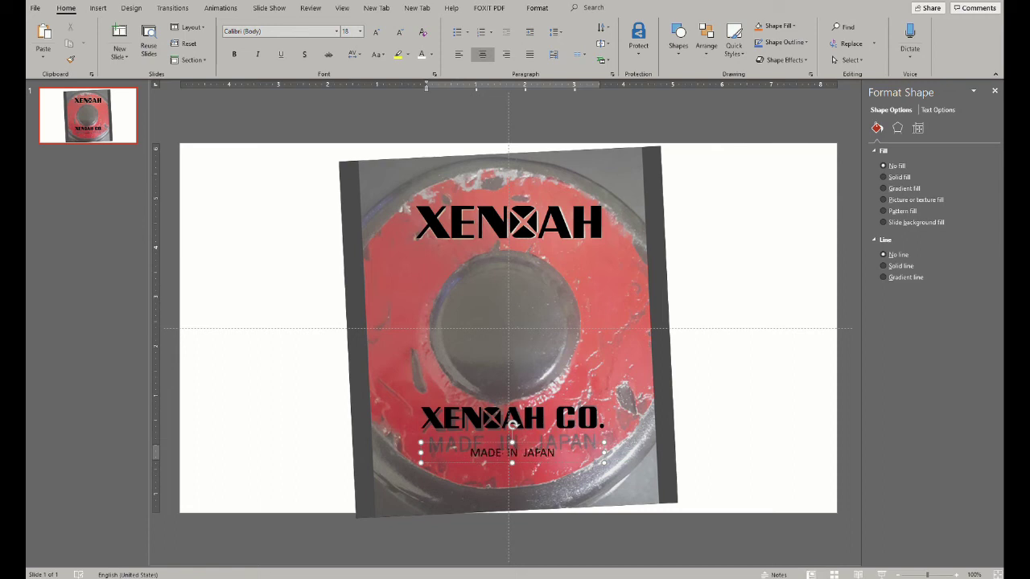
Set MADE IN JAPAN to 36 pt and place it just under XENOAH CO
key("Escape")
left_click(360, 30)
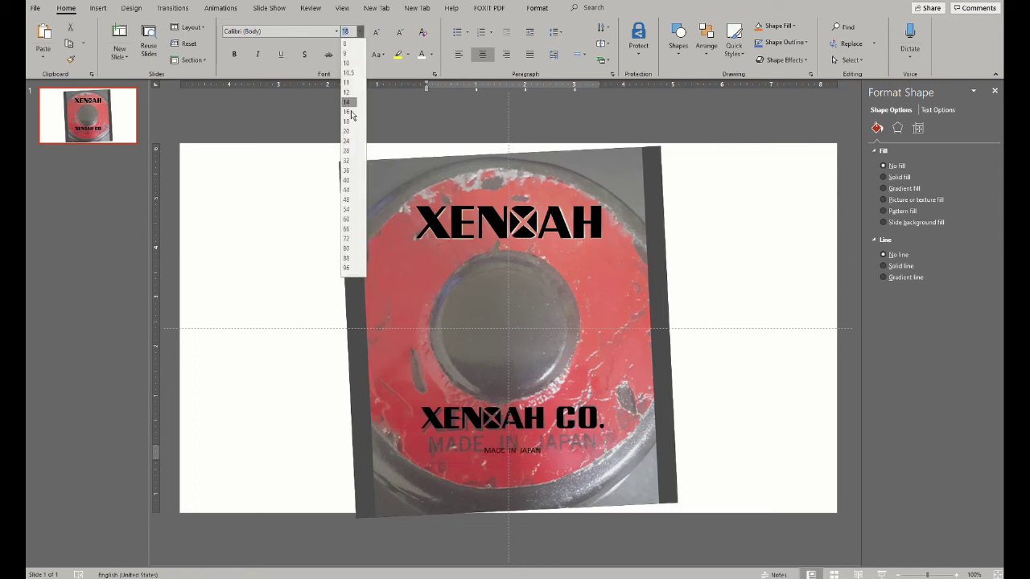
left_click(347, 171)
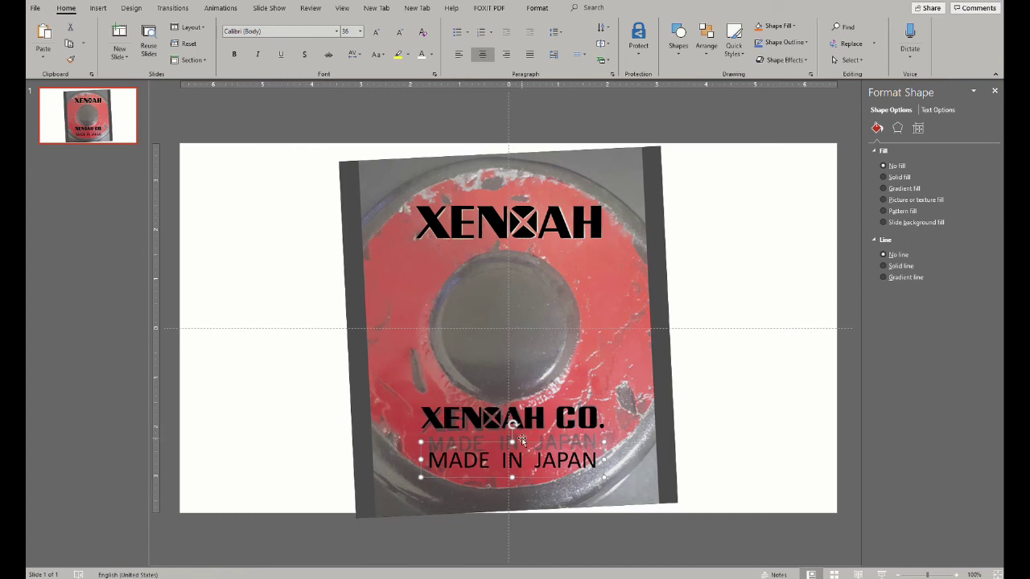
left_click_drag(531, 444, 531, 442)
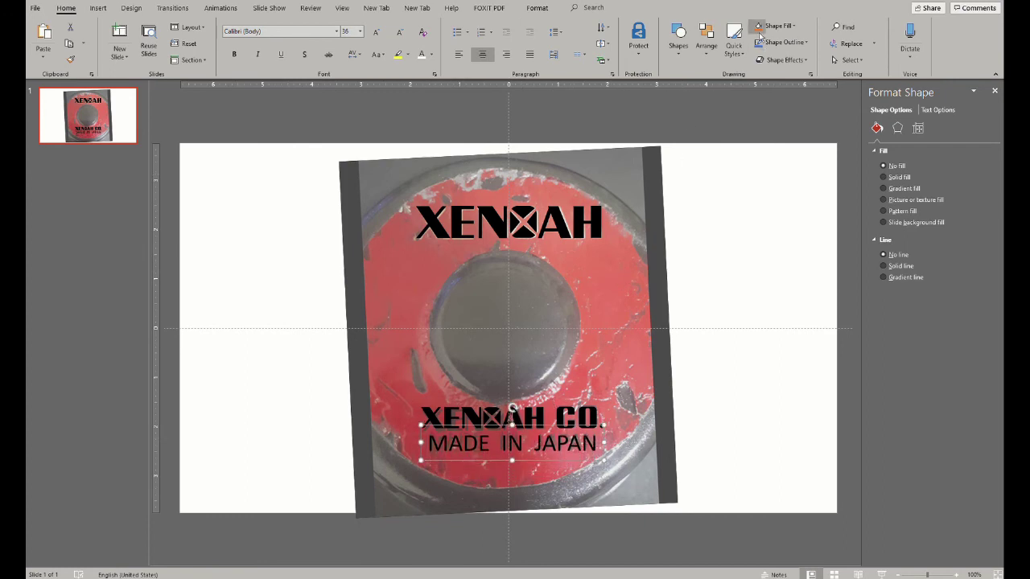
Draw a 6.54-inch oval over the disc and a 3.07-inch oval for its centre
left_click(97, 9)
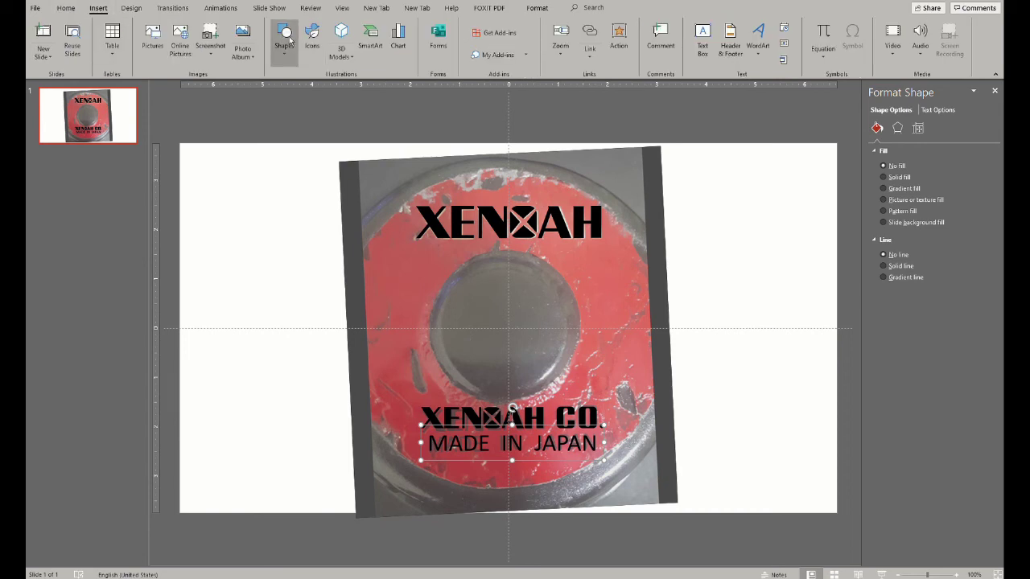
left_click(282, 37)
left_click(339, 87)
left_click(286, 246)
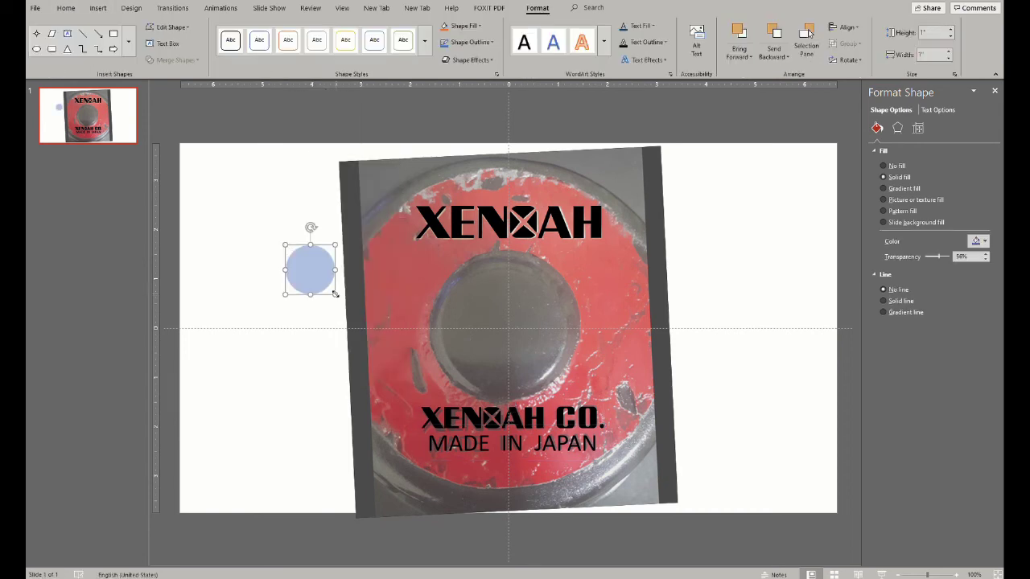
left_click_drag(336, 294, 581, 544)
mouse_move(477, 409)
left_mouse_down()
mouse_move(508, 346)
mouse_move(535, 340)
left_mouse_up()
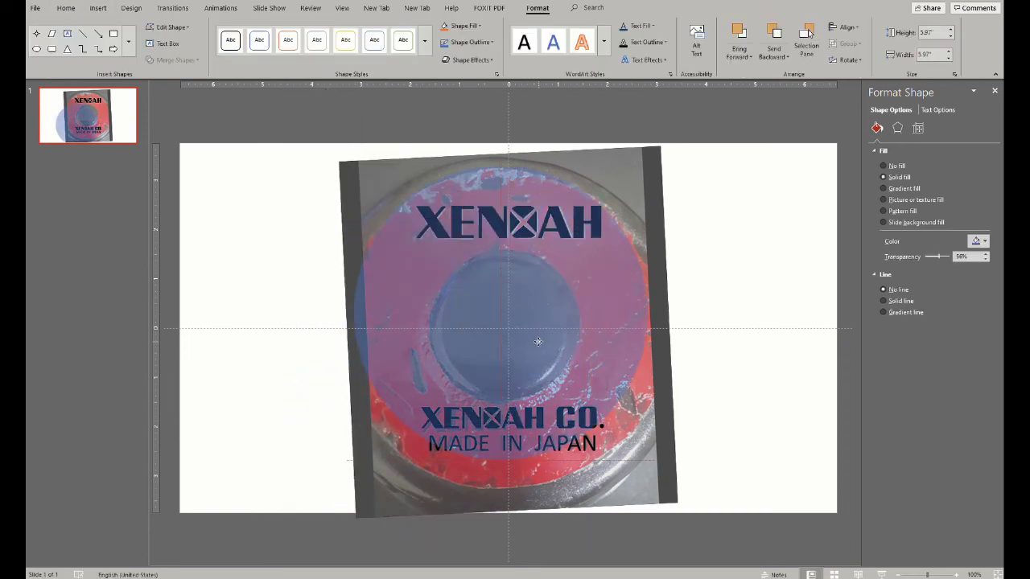
left_click_drag(646, 466, 667, 487)
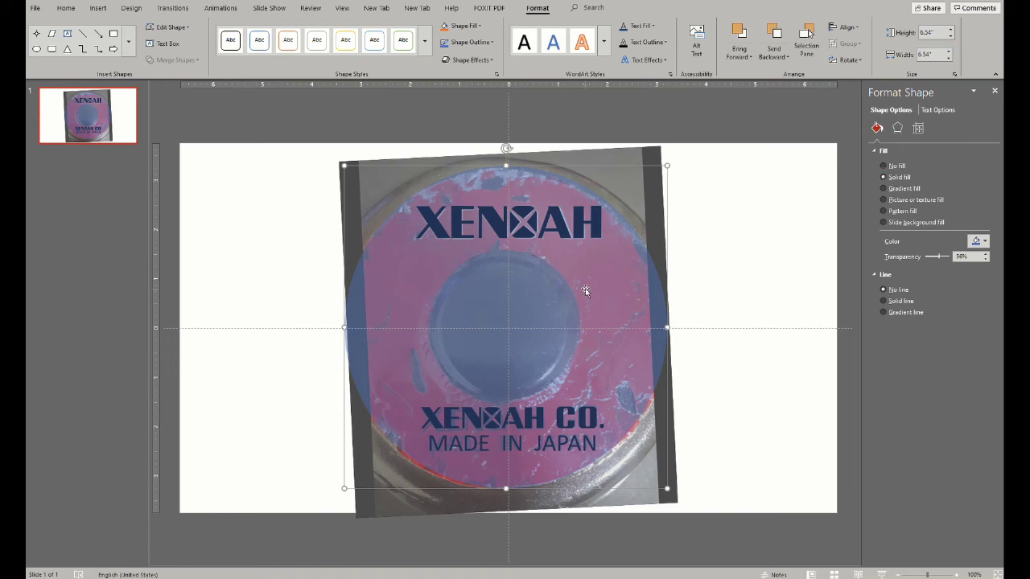
left_click_drag(584, 290, 632, 364)
mouse_move(674, 497)
left_mouse_down()
mouse_move(526, 330)
mouse_move(535, 333)
left_mouse_up()
left_click_drag(431, 396, 424, 403)
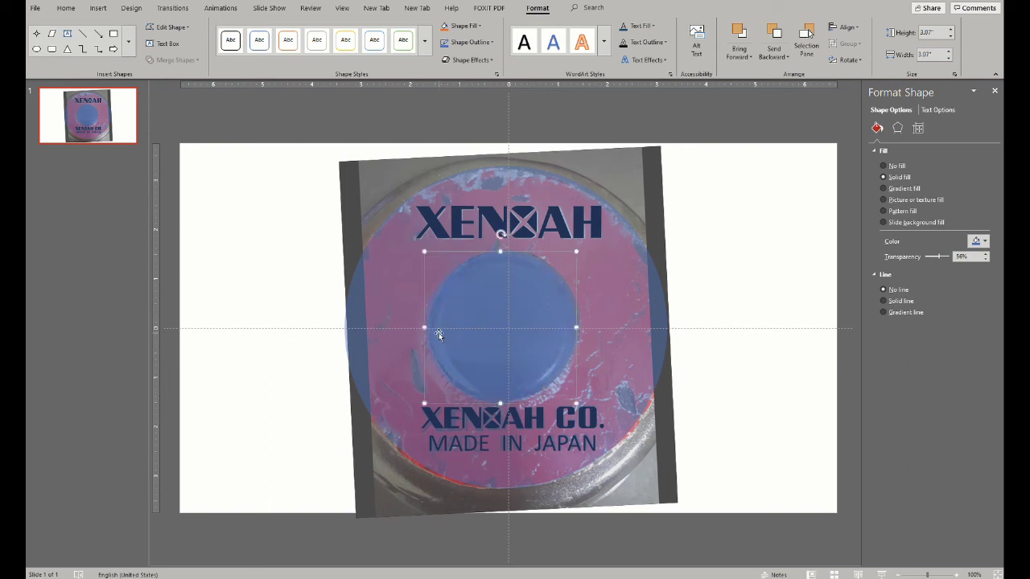
Fill the centre circle opaque black and the large circle opaque red
left_click(985, 242)
left_click(932, 262)
left_click_drag(937, 256, 925, 255)
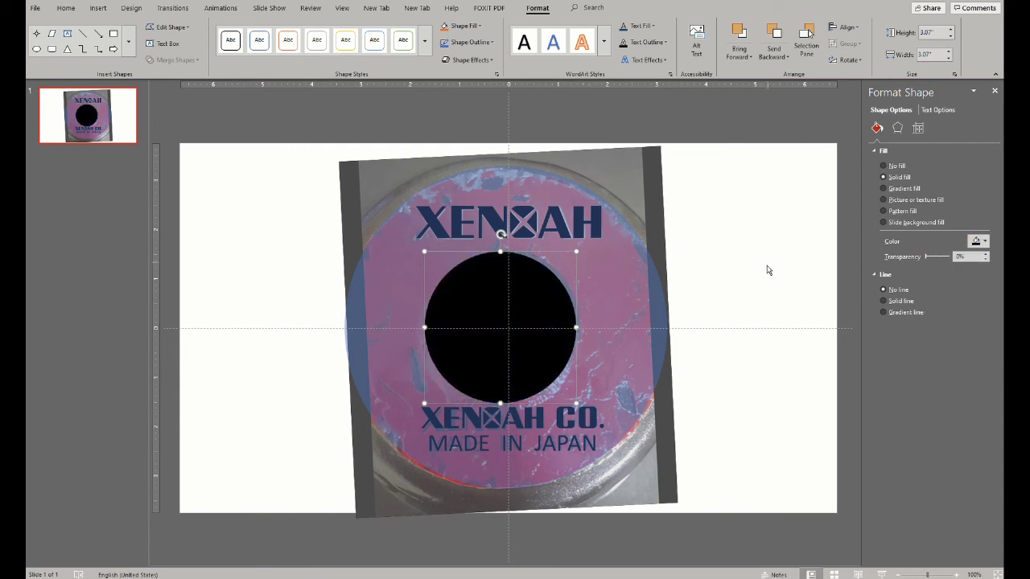
left_click(661, 304)
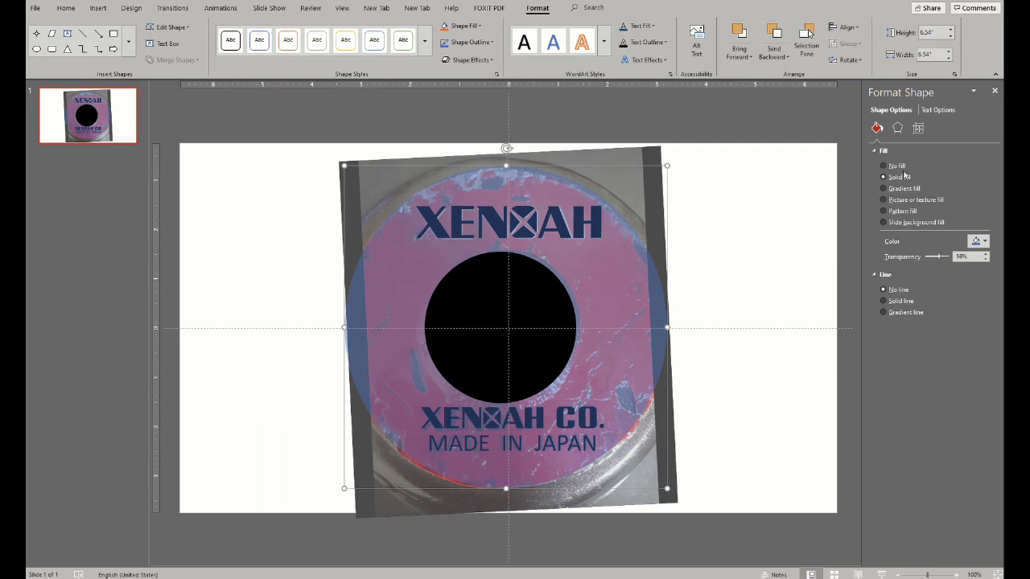
left_click(985, 241)
left_click(931, 329)
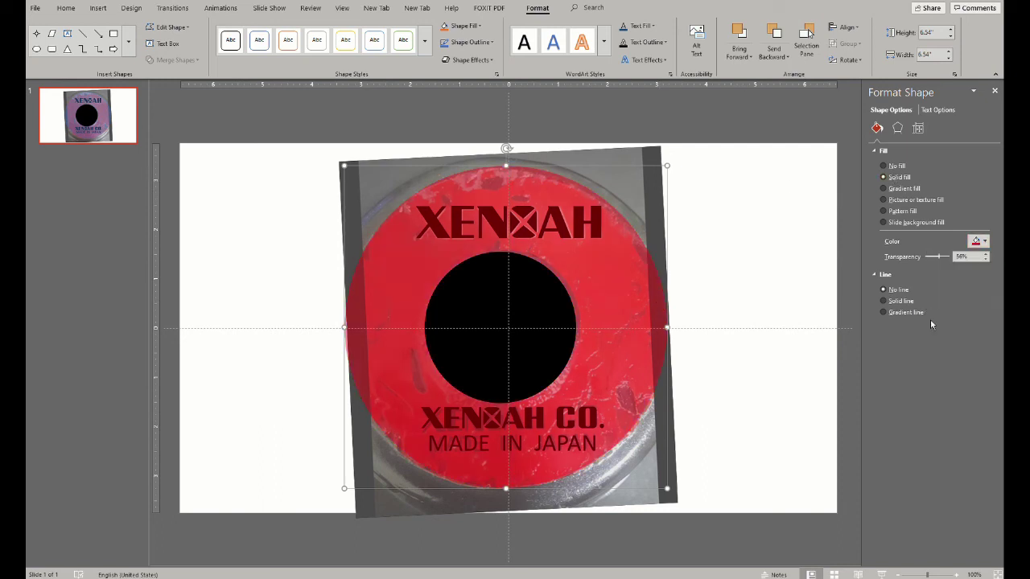
left_click_drag(940, 255, 925, 256)
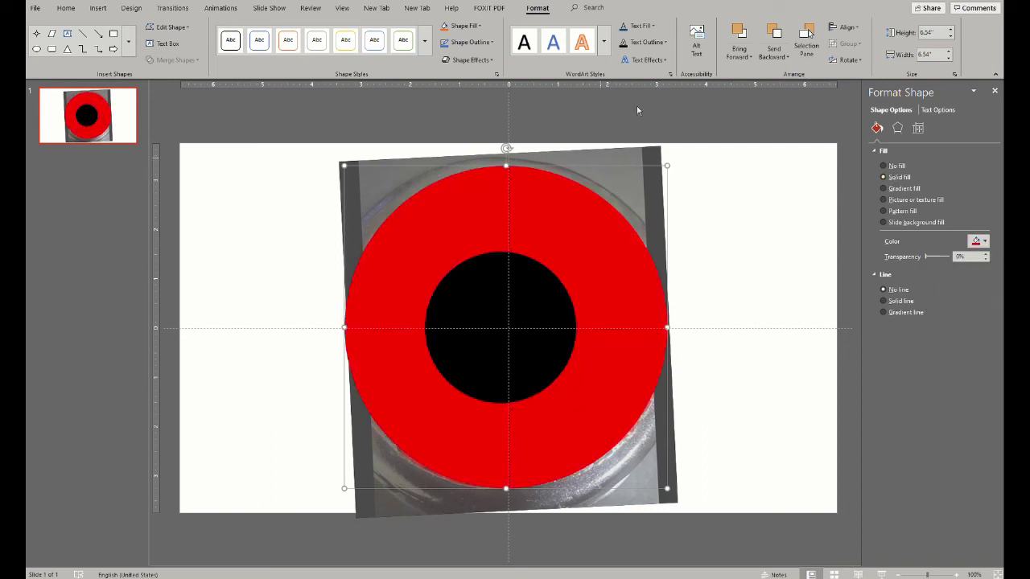
Send the red circle back four layers so it sits behind the photo
left_click(775, 32)
left_click(774, 32)
left_click(775, 33)
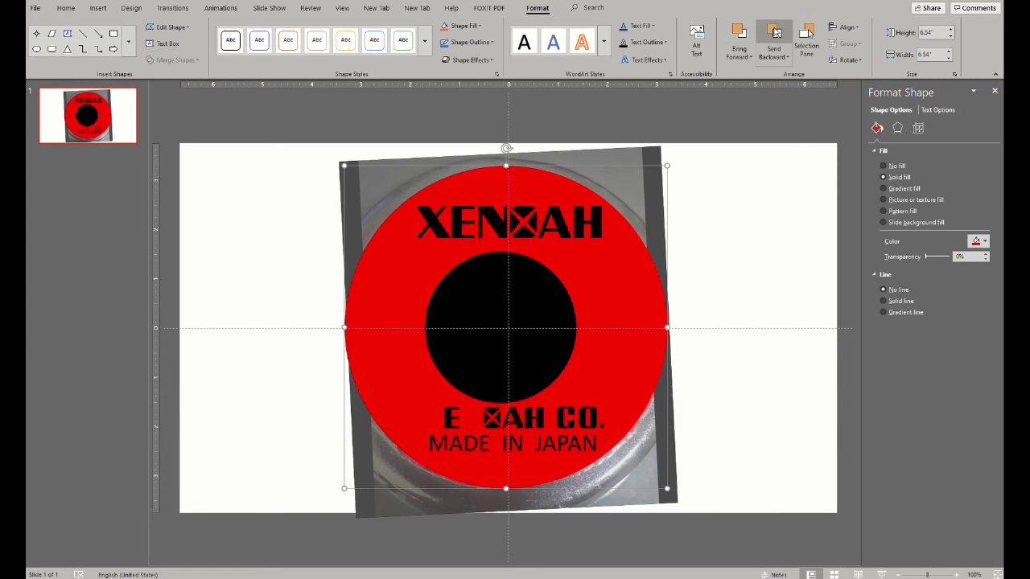
left_click(775, 34)
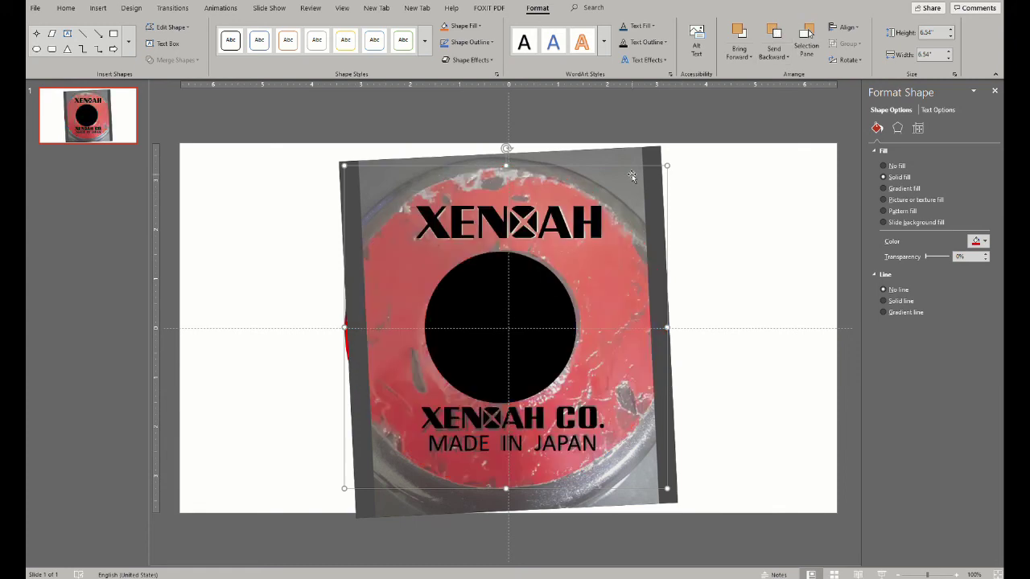
Shrink the reference photo and move it to the slide's bottom-right corner
left_click(633, 156)
left_click_drag(658, 148, 426, 408)
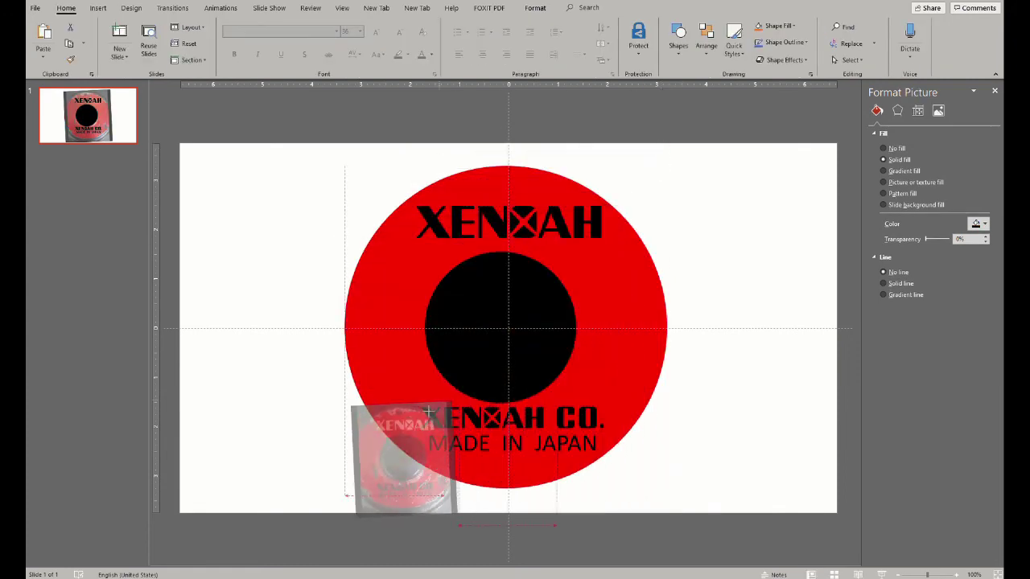
left_click_drag(386, 455, 796, 456)
Align the black circle to the red circle's centre and middle
left_click(577, 301)
left_click(573, 302, "shift")
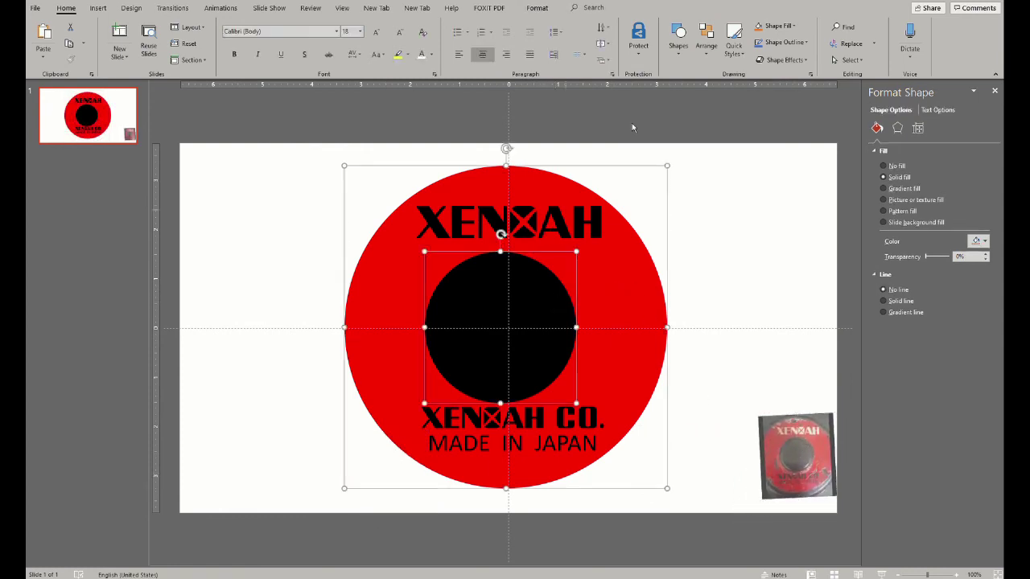
left_click(536, 8)
left_click(844, 26)
left_click(854, 54)
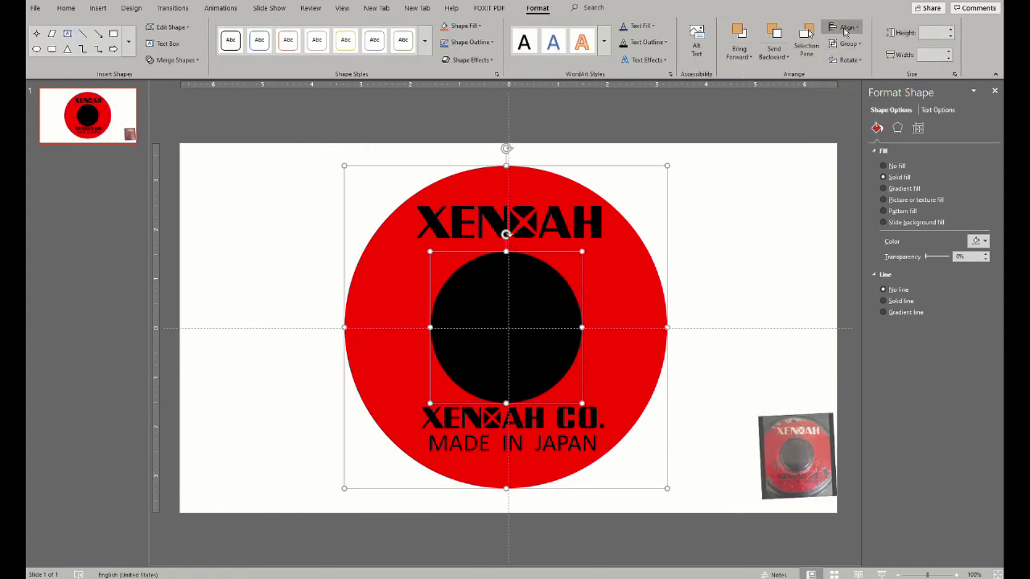
left_click(844, 27)
left_click(855, 92)
Centre the XENOAH lettering horizontally on the red circle
left_click(561, 221)
left_click(557, 190, "shift")
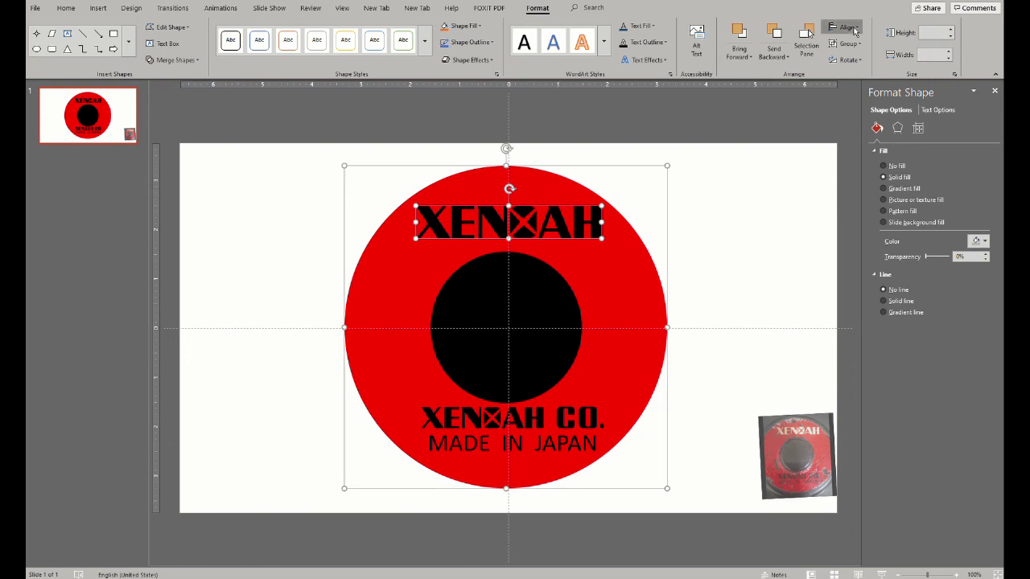
left_click(845, 26)
left_click(854, 54)
Select the CO. letters with the red circle, then select the MADE IN JAPAN box instead
left_click(567, 416)
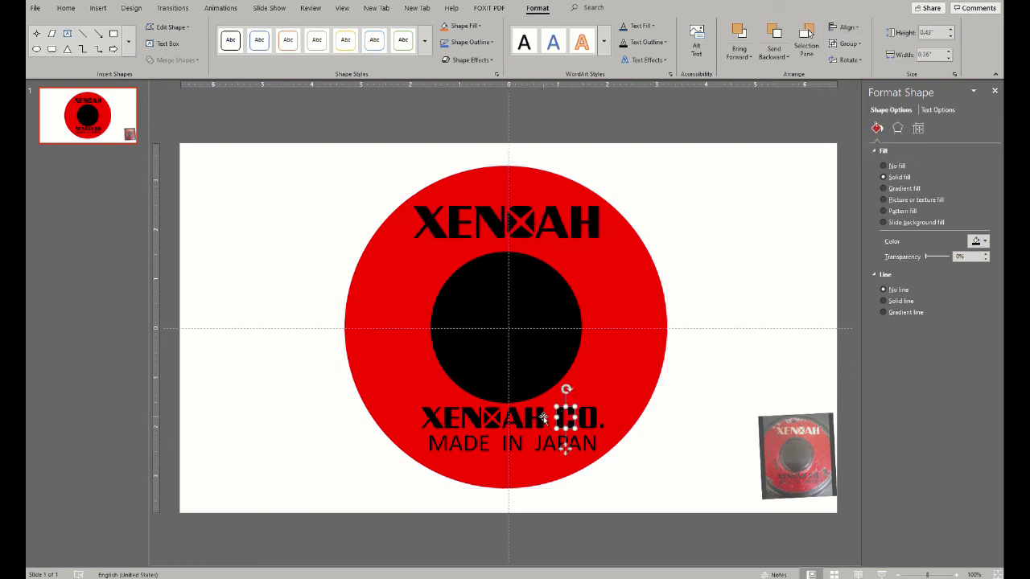
left_click(595, 420, "shift")
left_click(600, 421, "shift")
key("Escape")
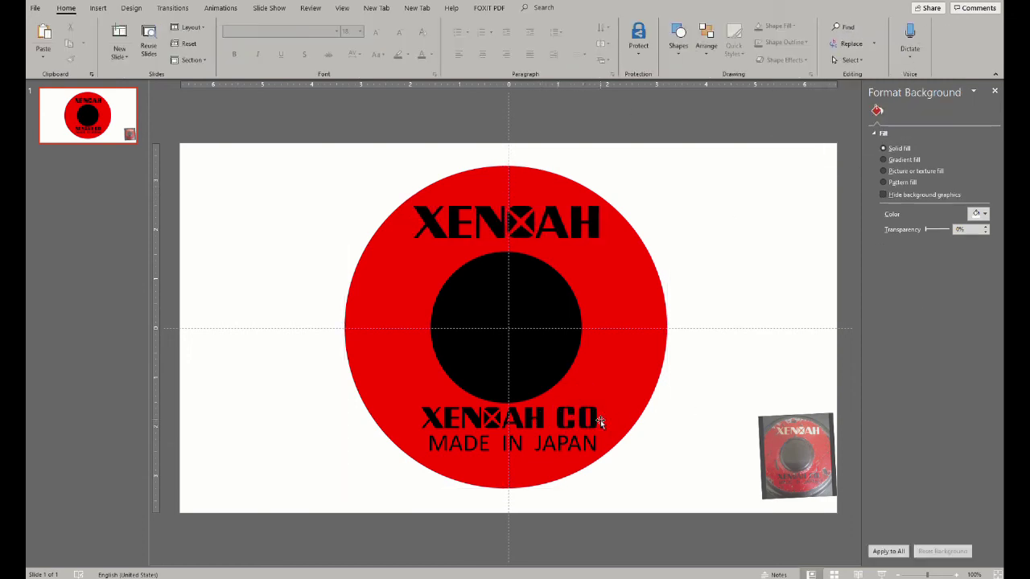
left_click(599, 412)
Move MADE IN JAPAN to the lower left and put a rectangle behind it
left_click_drag(551, 428, 325, 451)
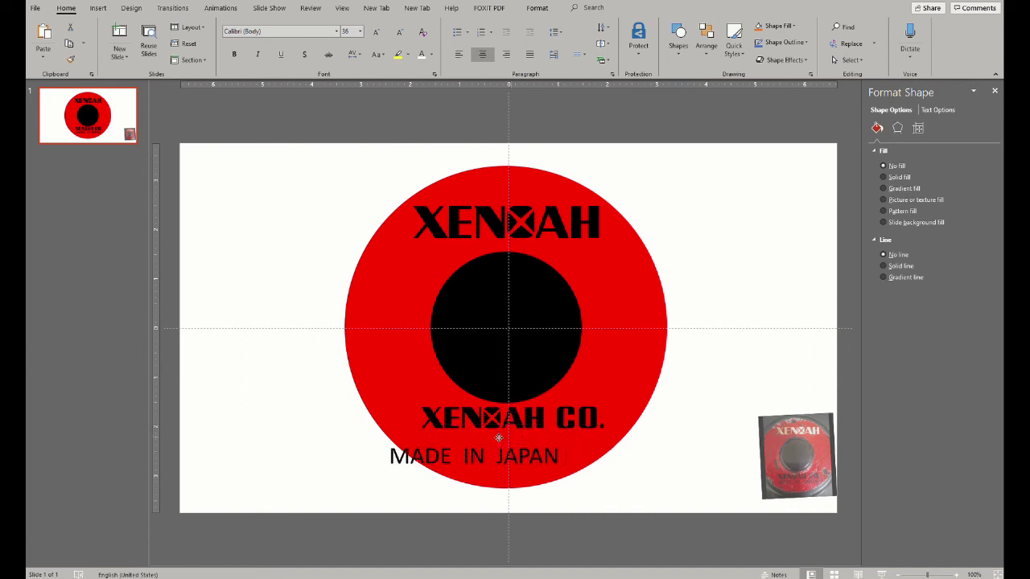
left_click(98, 8)
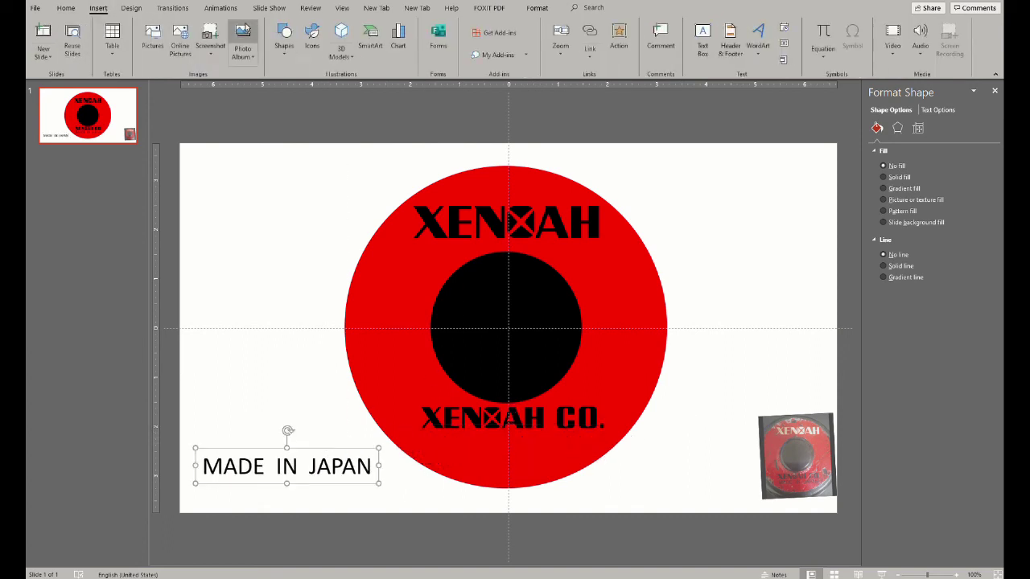
left_click(284, 36)
left_click(329, 87)
left_click_drag(187, 440, 386, 491)
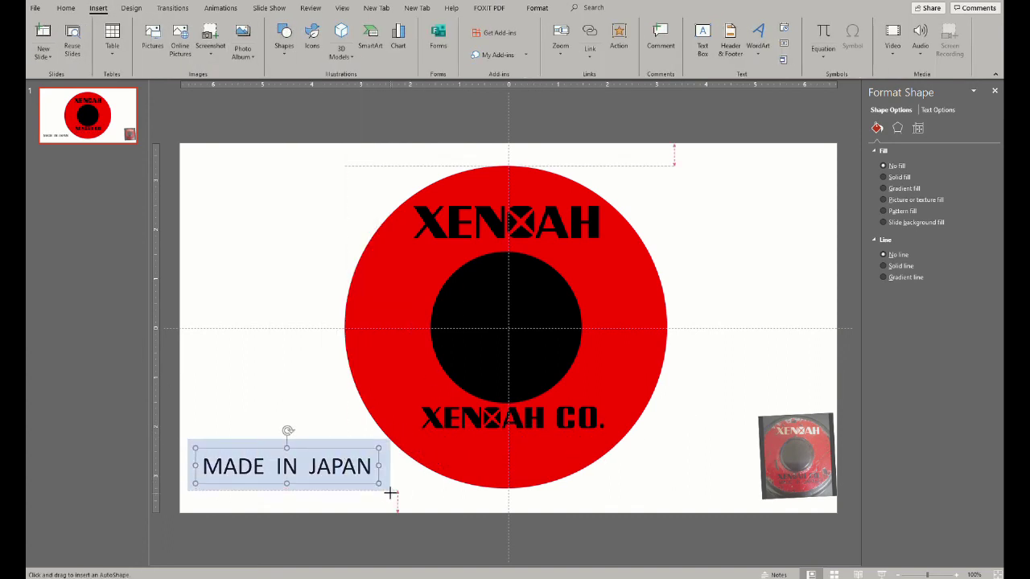
key("Escape")
left_click(360, 470)
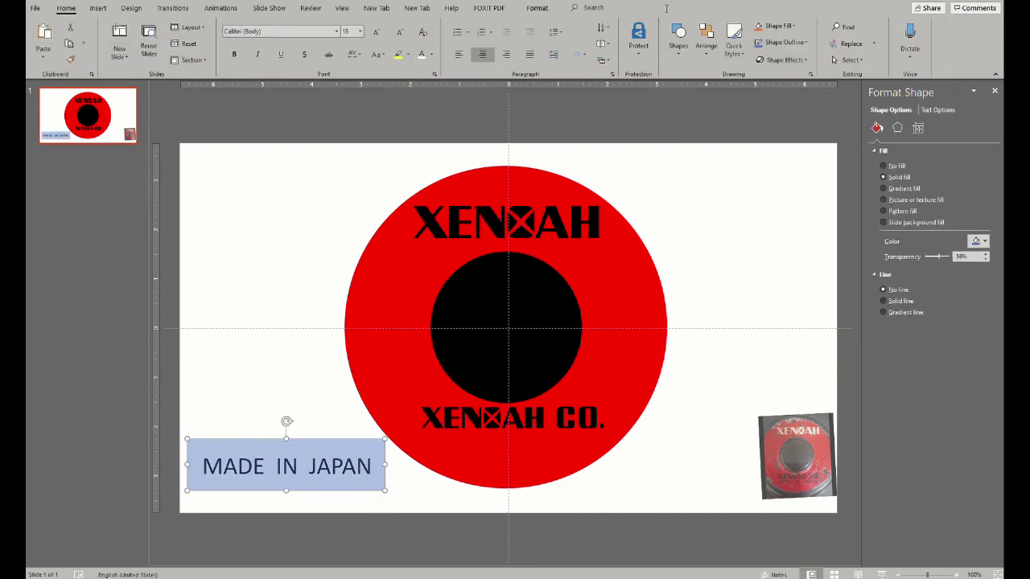
left_click(706, 45)
left_click(723, 101)
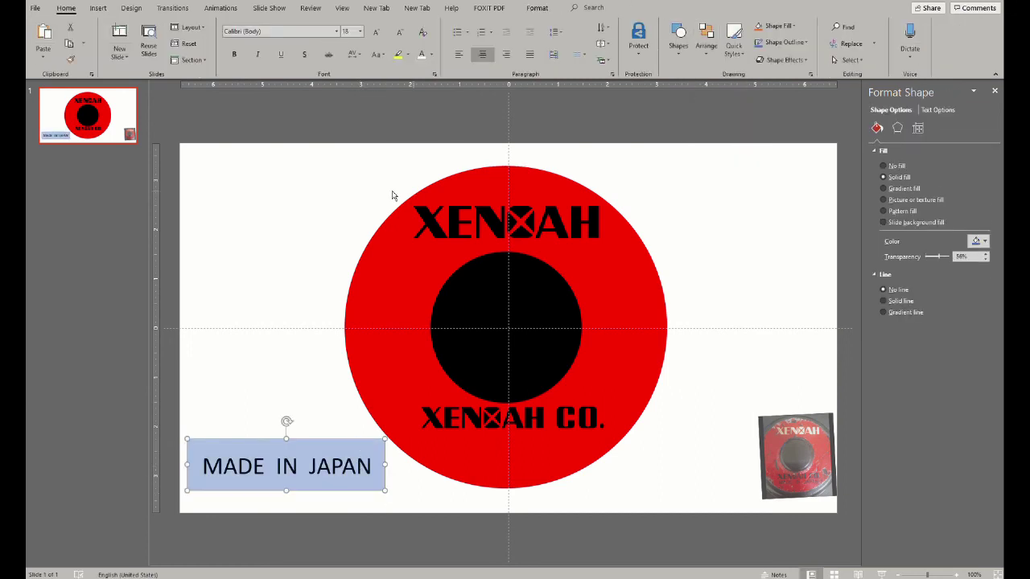
Fragment the text with the rectangle and delete the leftover rectangle piece
left_click(323, 449, "shift")
left_click(536, 8)
left_click(171, 60)
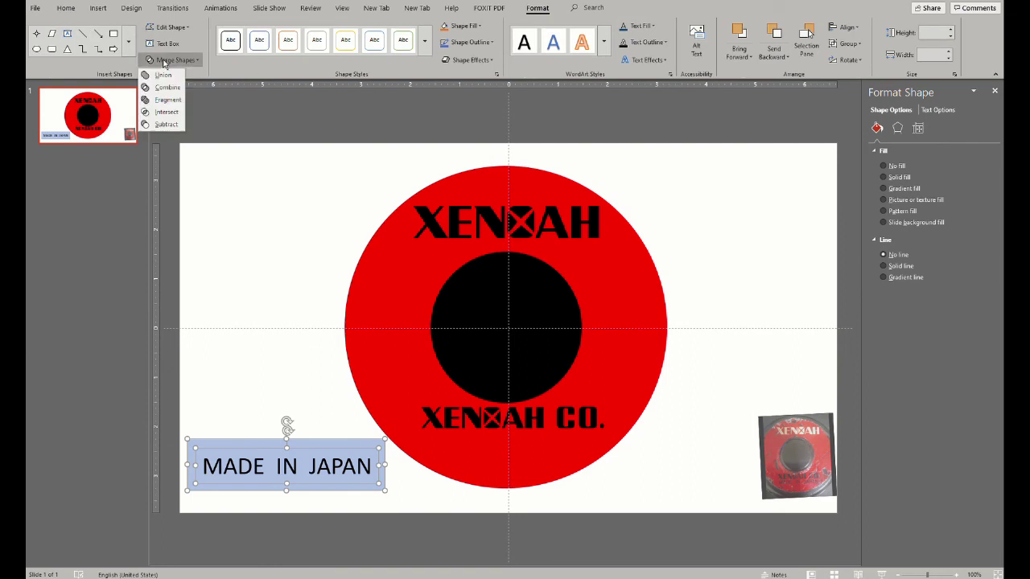
left_click(168, 100)
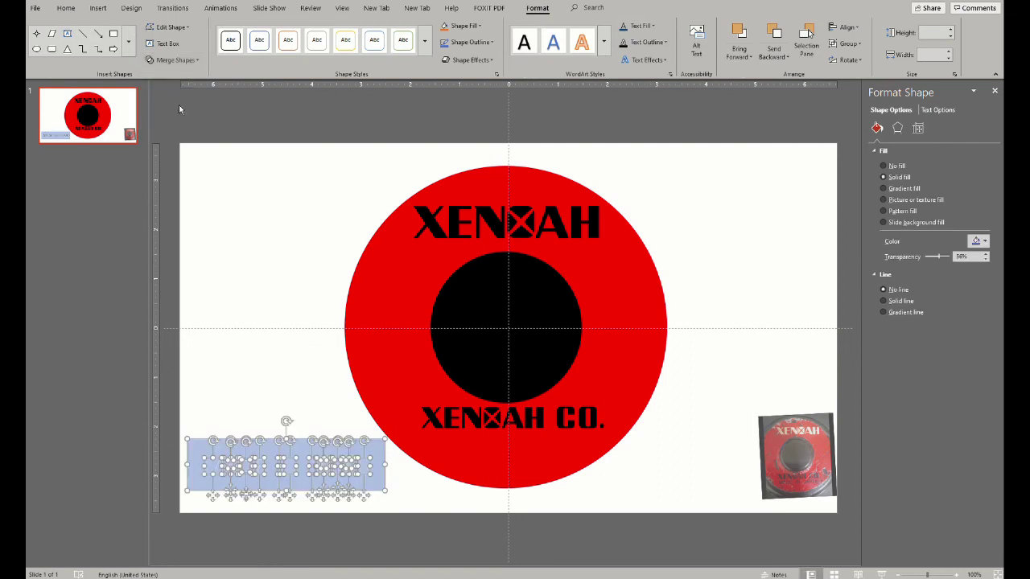
key("Escape")
left_click(270, 448)
key("Delete")
left_click(231, 467)
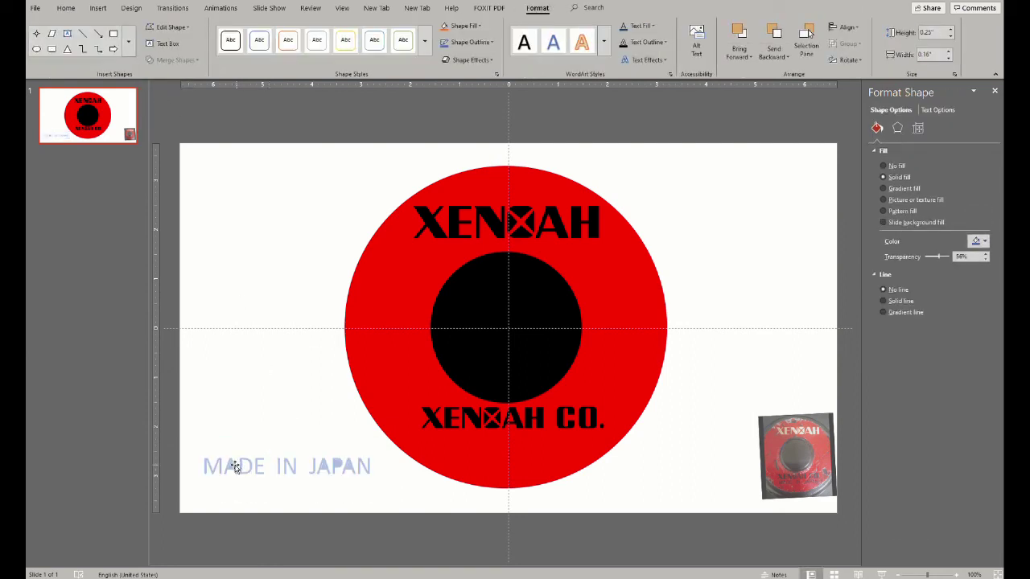
key("Escape")
left_click(341, 461)
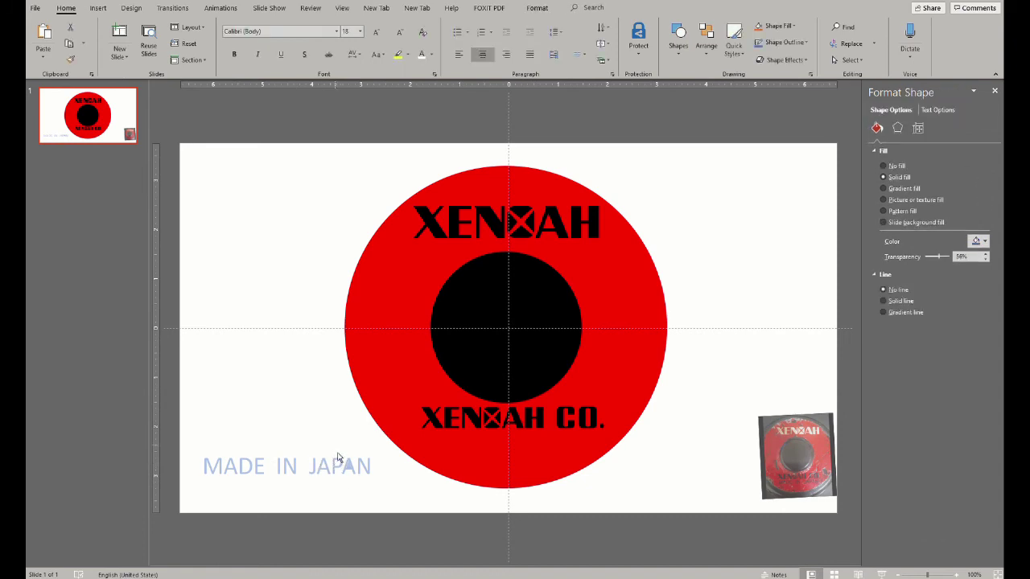
left_click(231, 397)
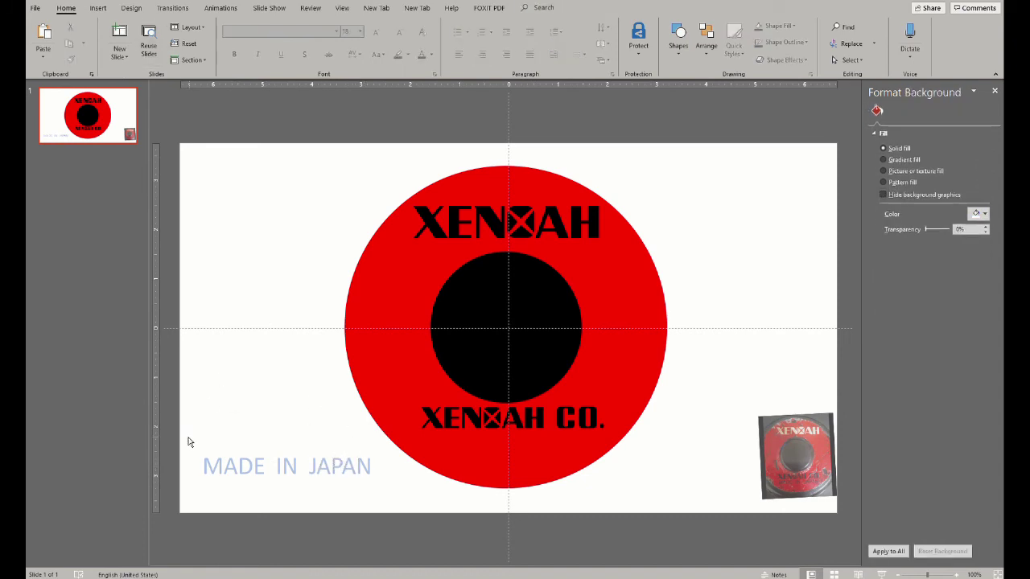
Union all the MADE IN JAPAN letter shapes into one shape
left_click_drag(188, 441, 376, 503)
left_click(537, 7)
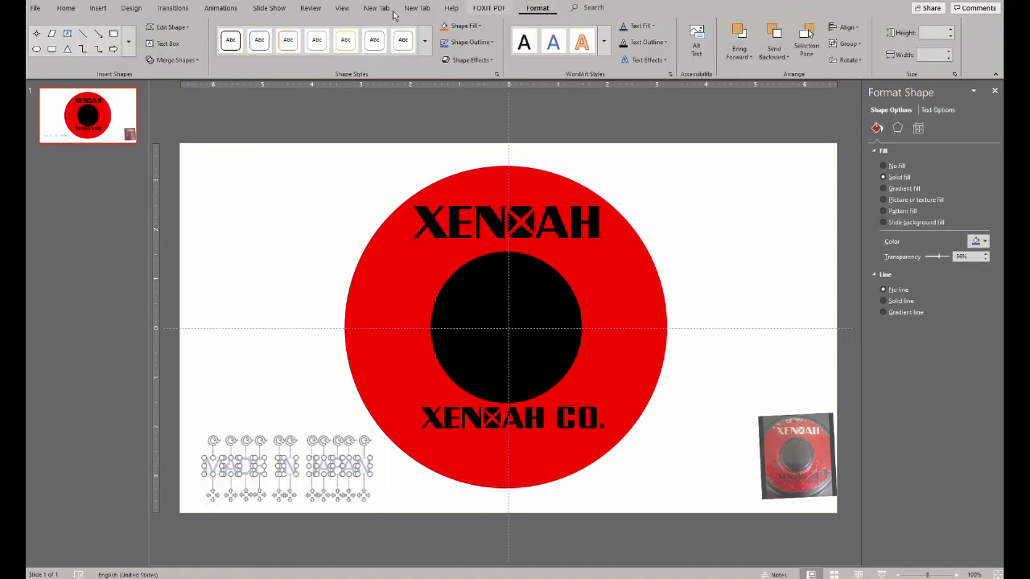
left_click(171, 60)
left_click(171, 87)
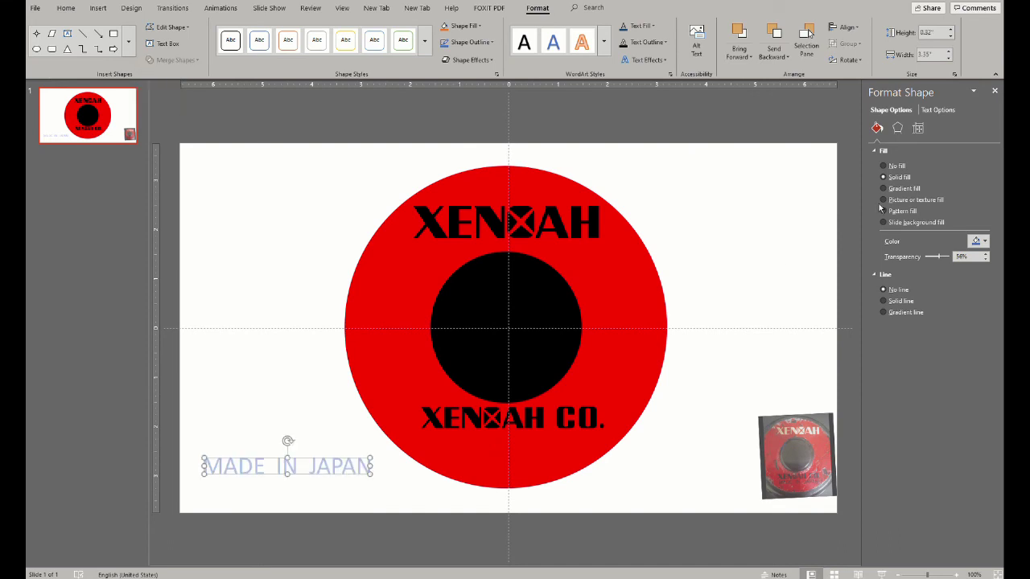
Fill MADE IN JAPAN opaque black and place it just below XENOAH CO
left_click(985, 242)
left_click(938, 263)
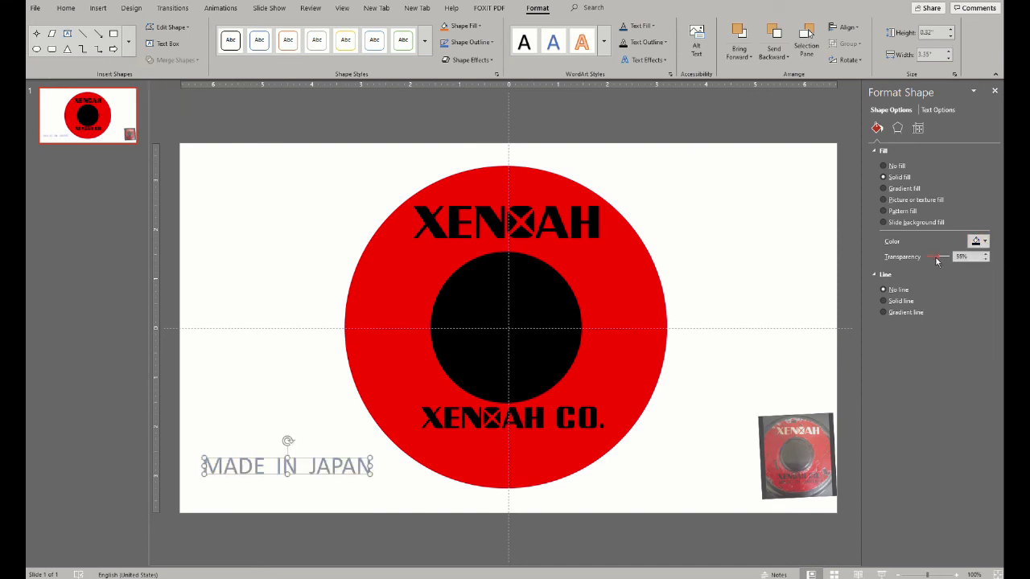
left_click_drag(936, 259, 920, 257)
left_click_drag(332, 469, 545, 449)
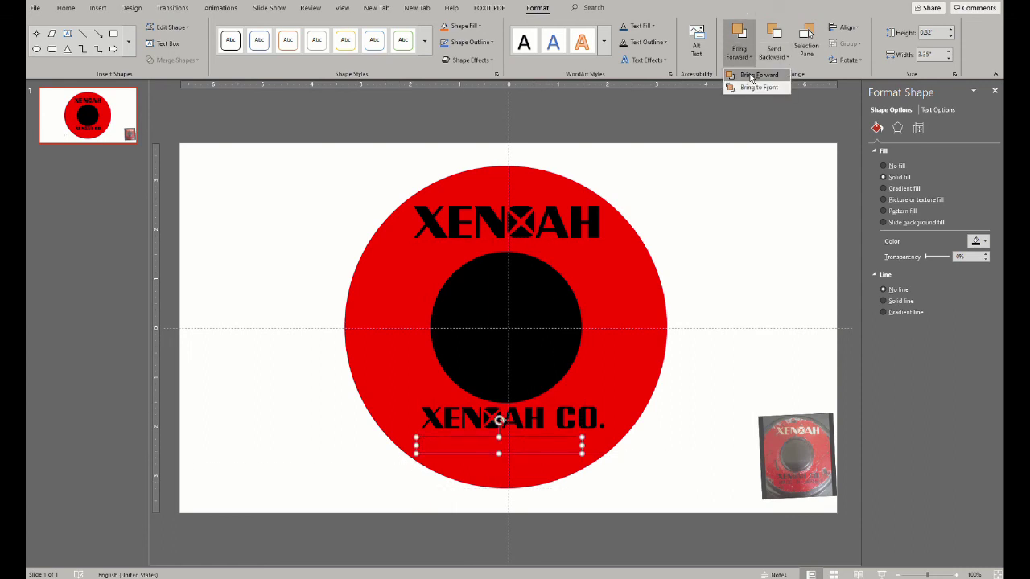
Bring MADE IN JAPAN in front of the circle, nudge it under XENOAH CO., and align it with the circle
left_click(739, 40)
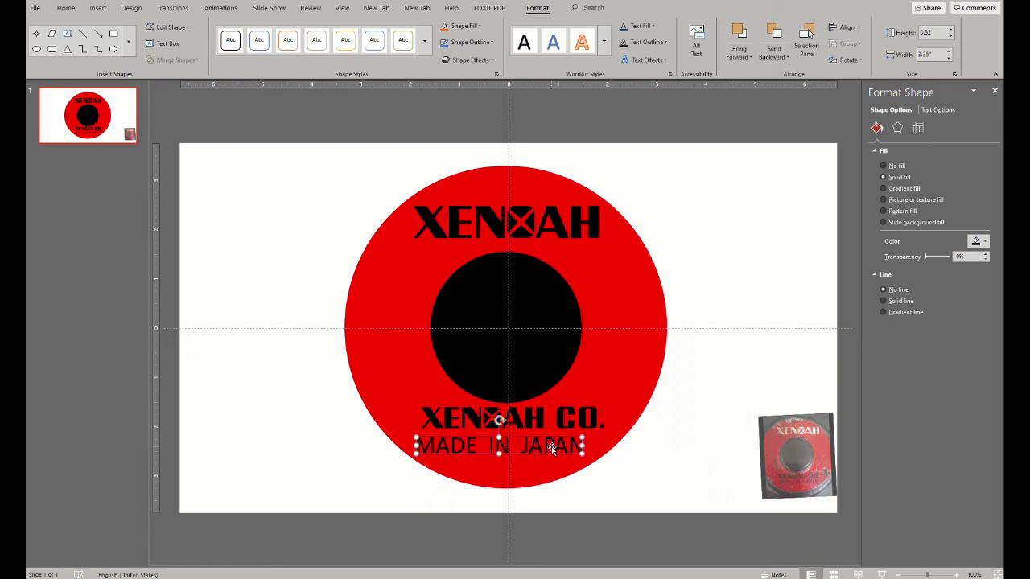
left_click_drag(548, 447, 554, 442)
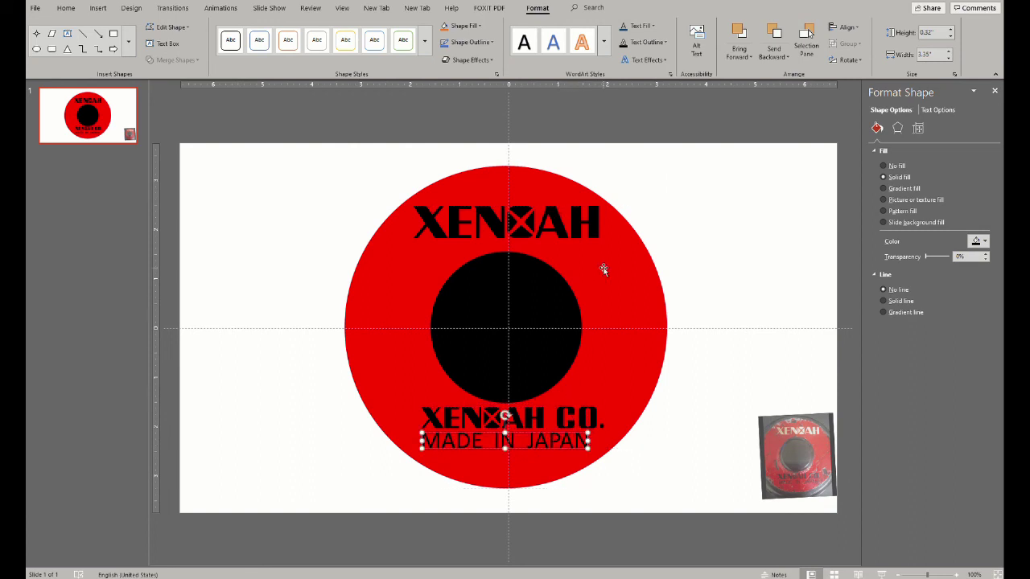
left_click(603, 269, "shift")
left_click(844, 26)
left_click(855, 53)
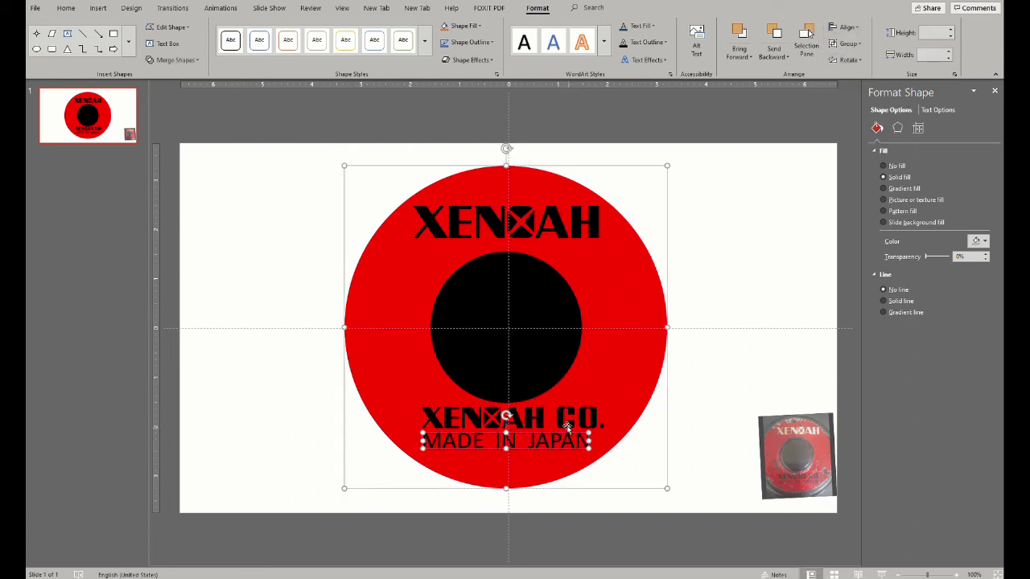
Union the lower XENOAH CO. letters into a single shape
left_click(568, 428)
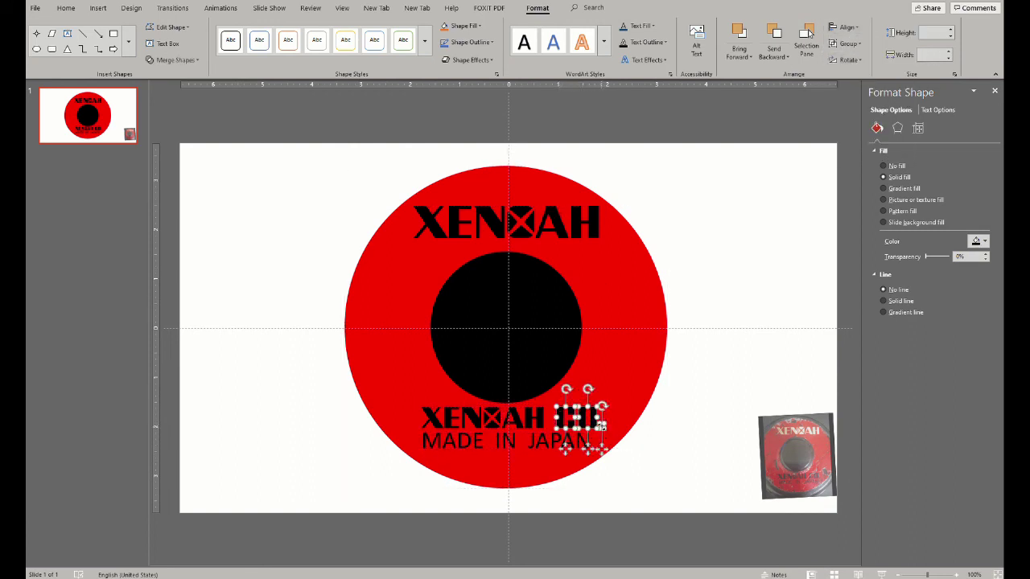
left_click(541, 420, "shift")
left_click(493, 418, "shift")
left_click(471, 419, "shift")
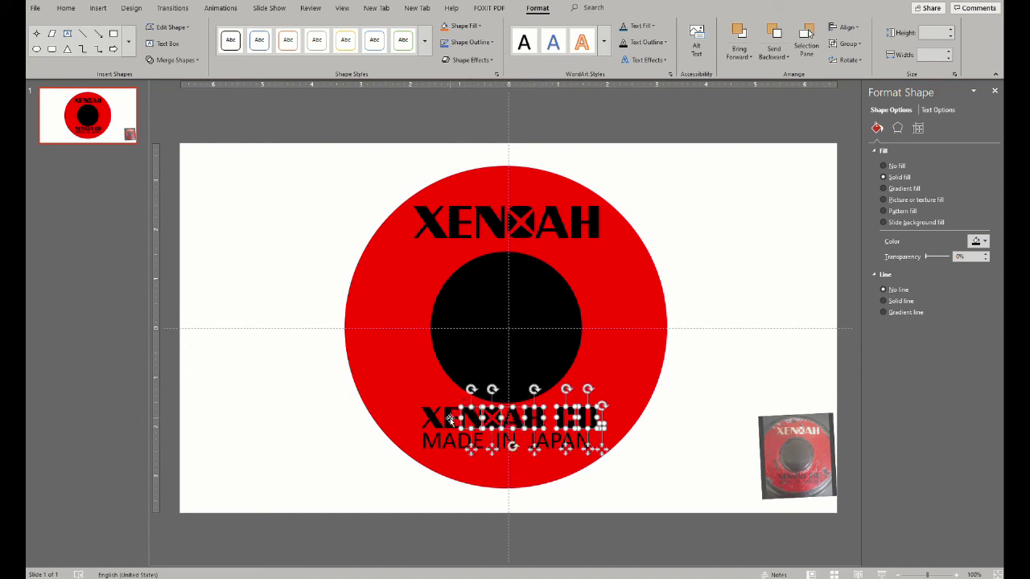
left_click(452, 418, "shift")
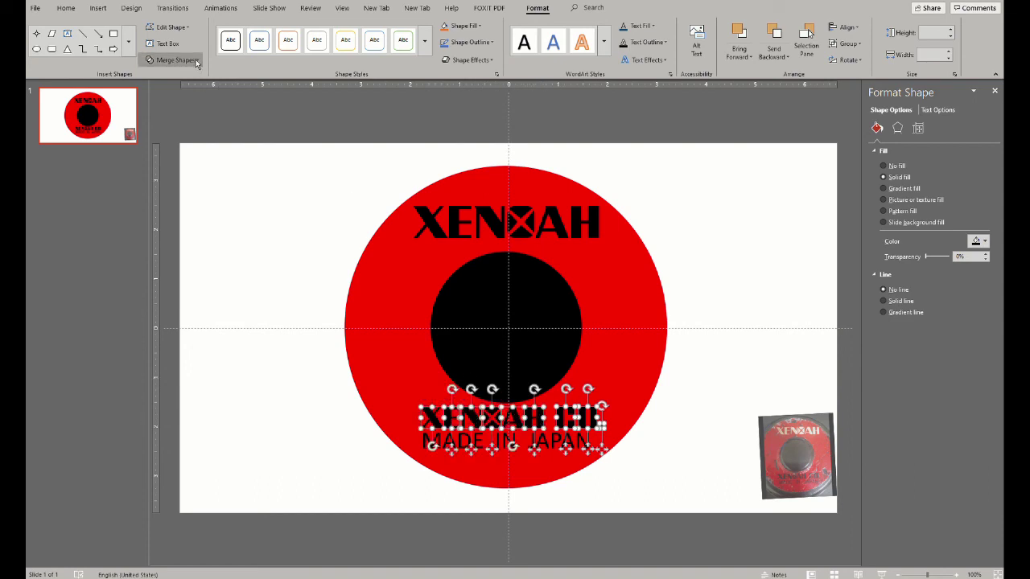
left_click(173, 60)
left_click(162, 75)
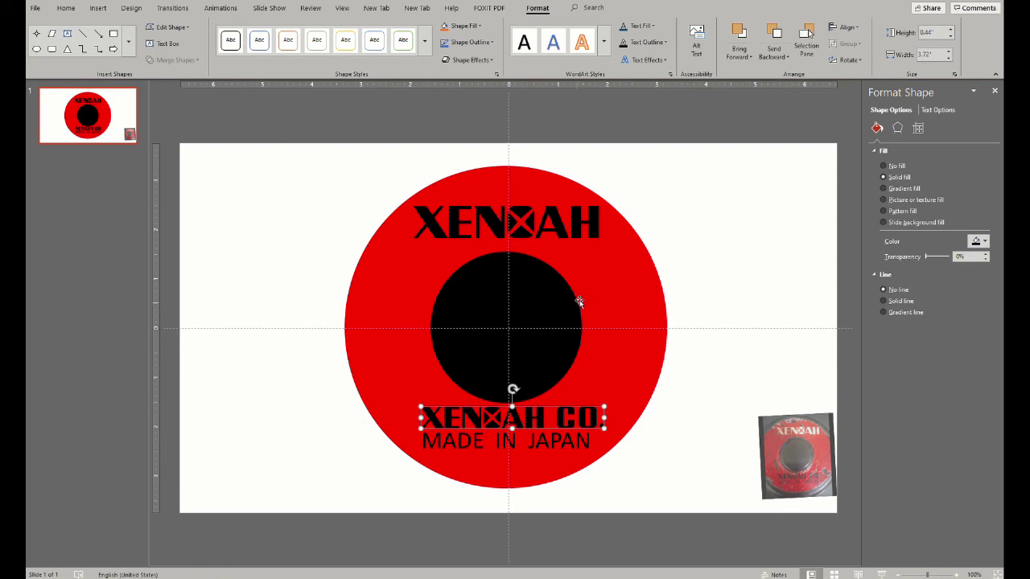
Group the red circle and all its text into one label, and delete the reference photo
left_click(645, 322, "shift")
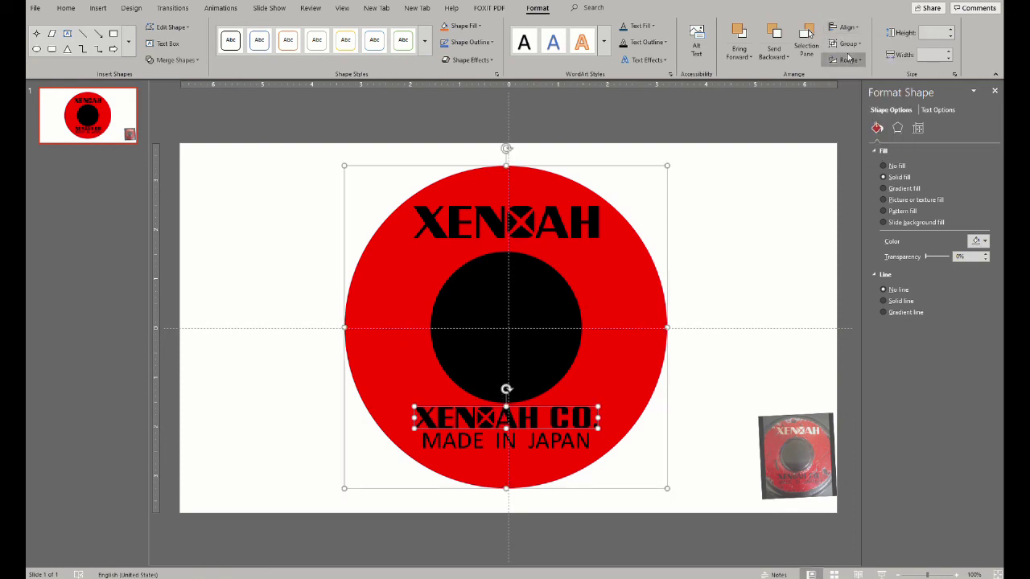
left_click(732, 272)
left_click_drag(715, 152, 299, 505)
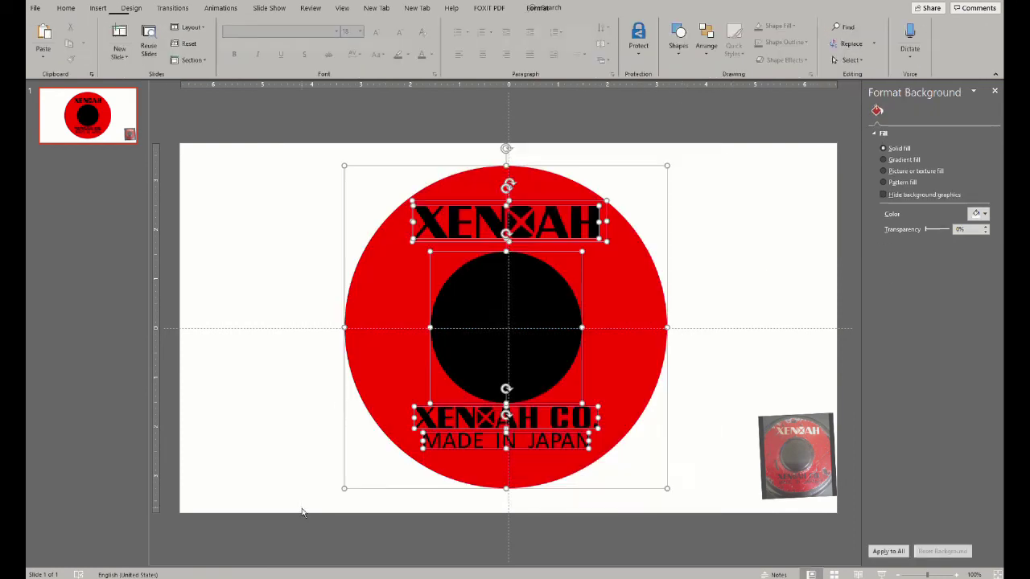
left_click(849, 44)
left_click(841, 63)
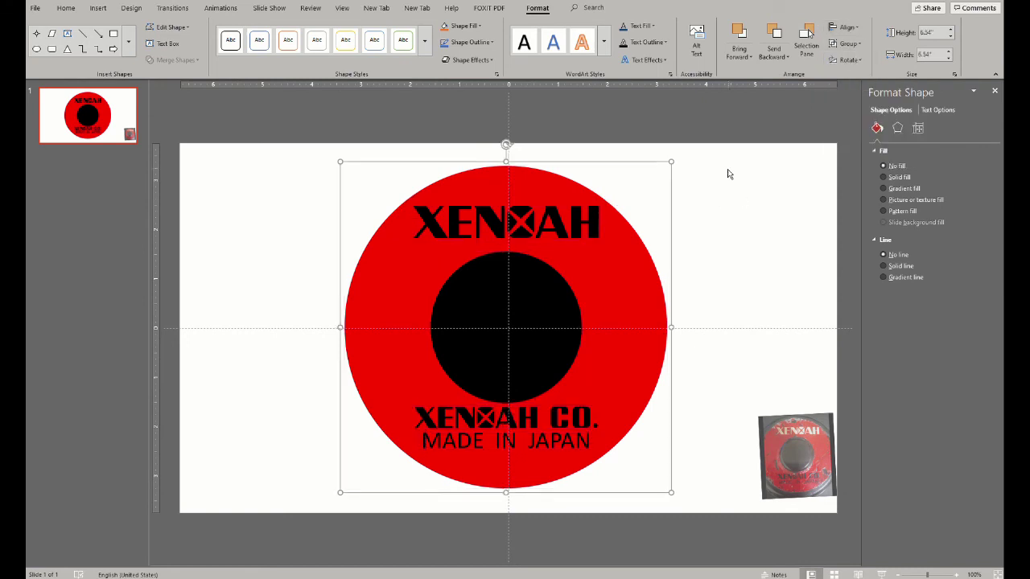
left_click(796, 443)
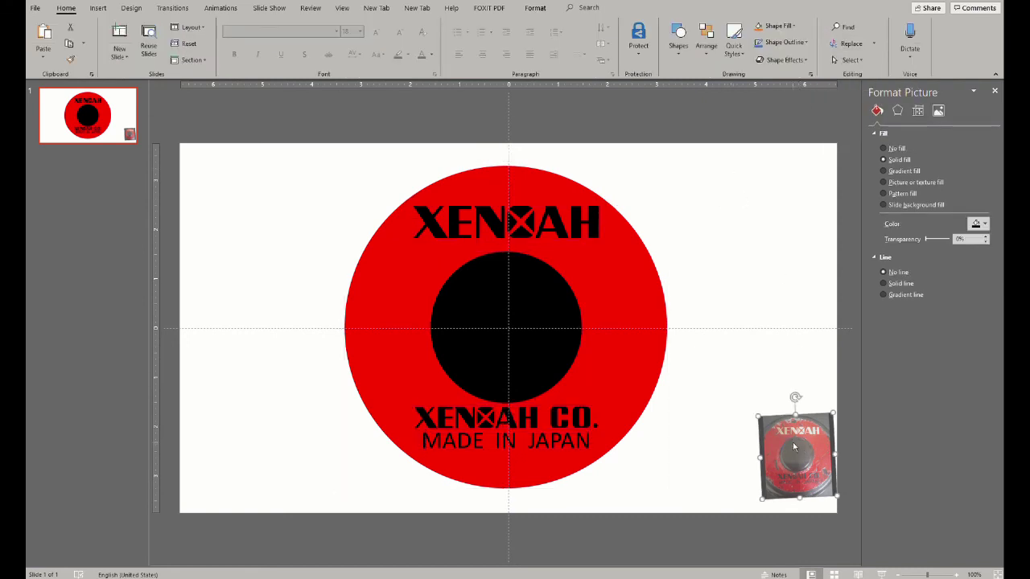
key("Delete")
Resize the grouped label and position it in the slide's upper left
left_click(596, 271)
left_click_drag(674, 145, 456, 377)
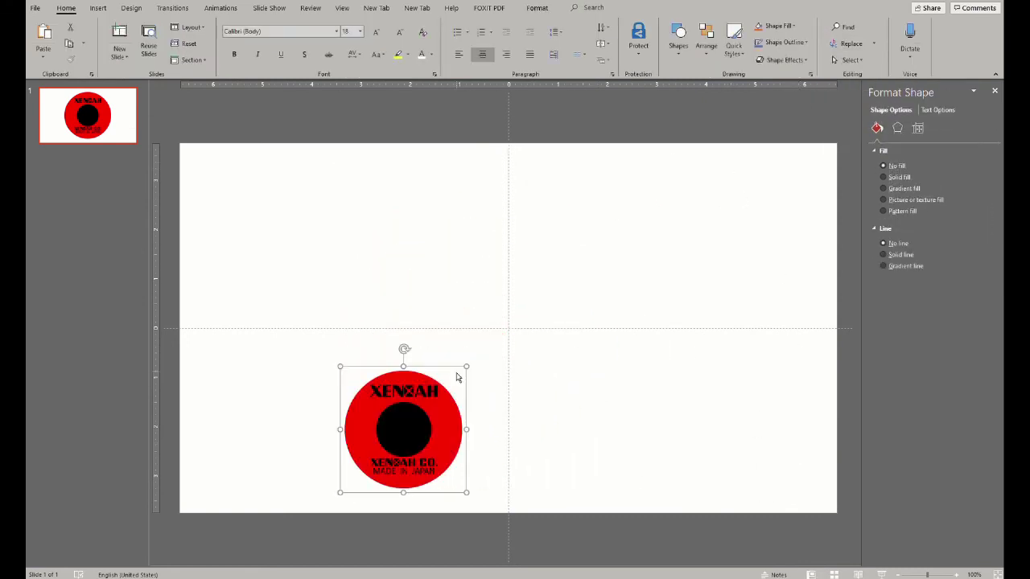
left_click_drag(443, 443, 408, 247)
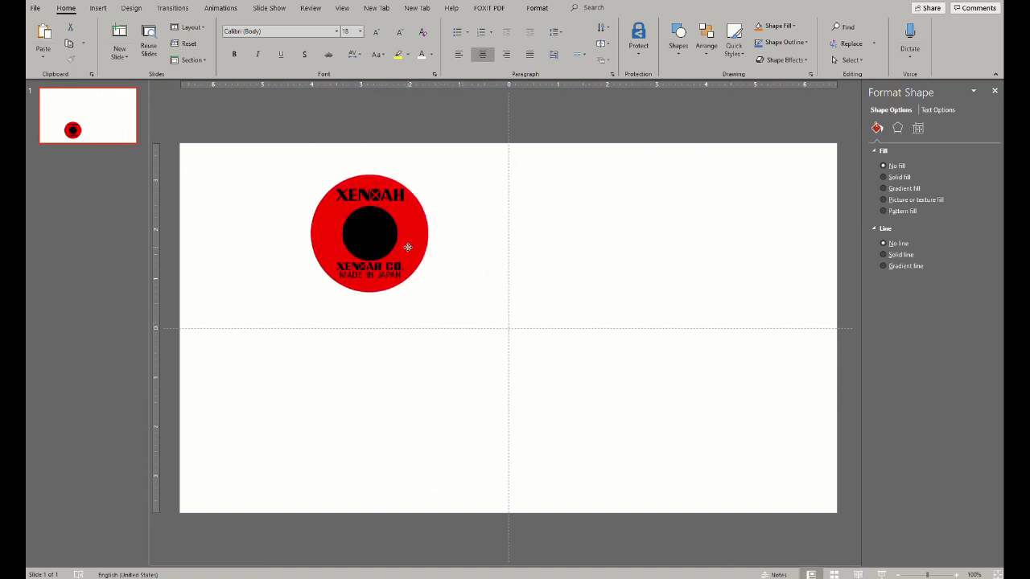
left_click_drag(430, 292, 464, 329)
left_click_drag(425, 232, 408, 250)
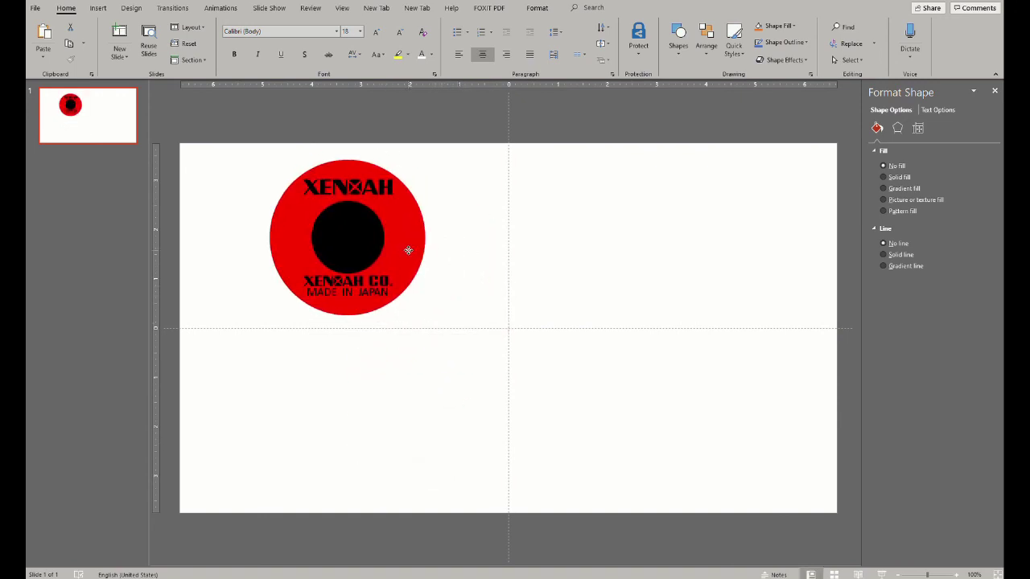
left_click_drag(418, 315, 501, 425)
mouse_move(487, 295)
left_mouse_down()
mouse_move(451, 288)
mouse_move(442, 300)
mouse_move(785, 319)
left_mouse_up()
Move the plain red circle off the label to the right half, and nudge the label right
left_click(450, 288)
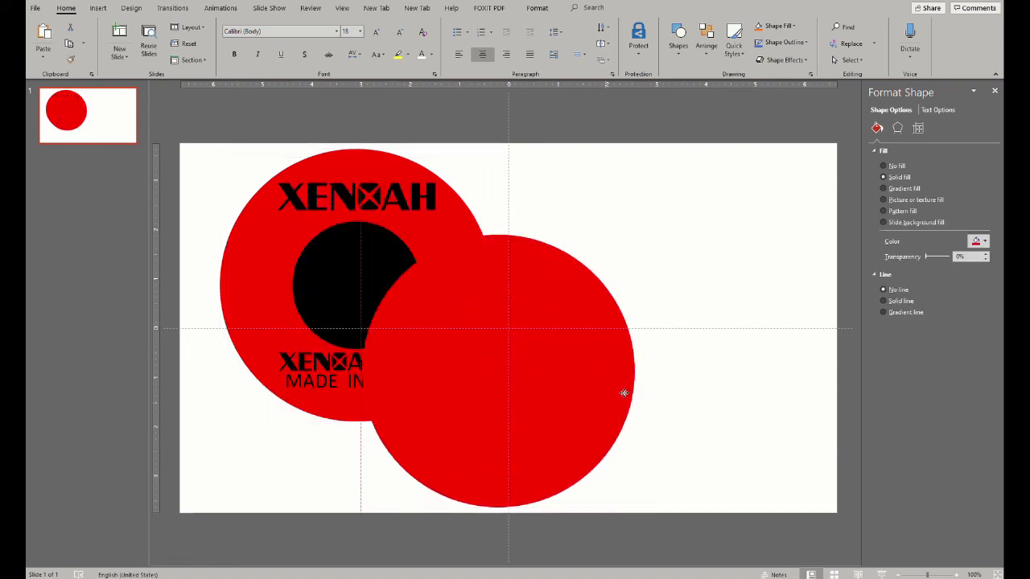
left_click(453, 190)
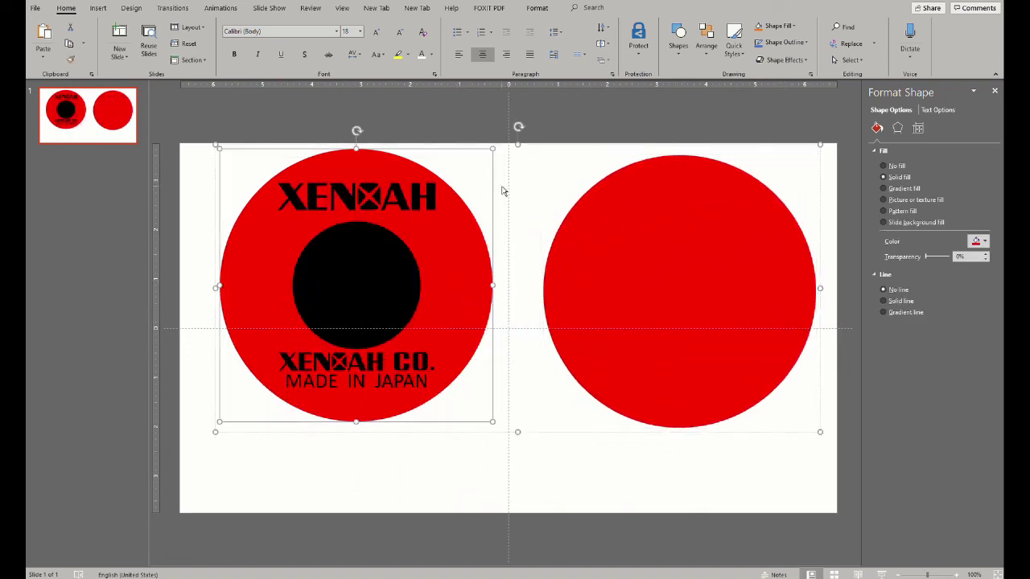
left_click(509, 148)
left_click_drag(506, 150, 194, 475)
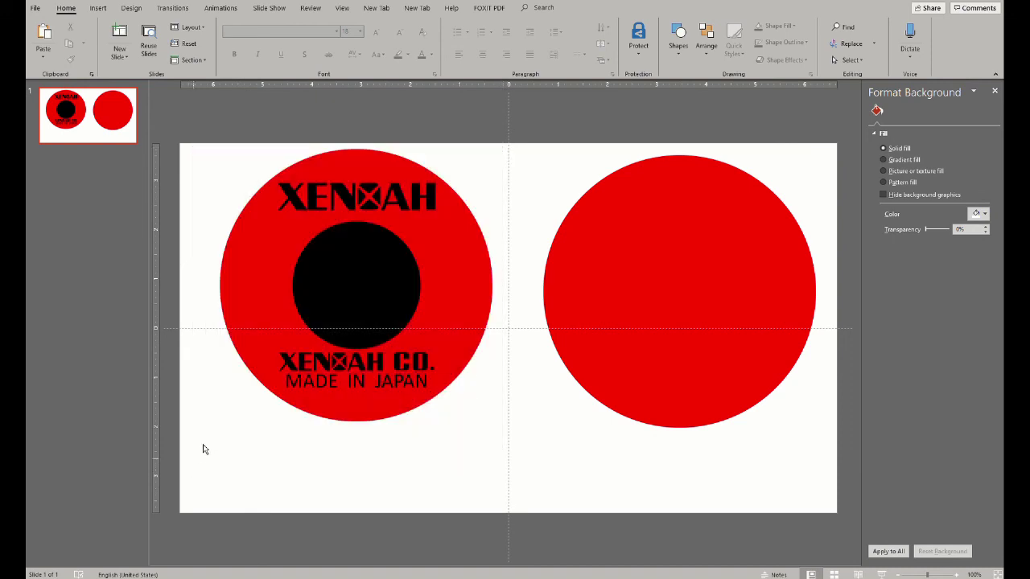
left_click(417, 365)
key("Right")
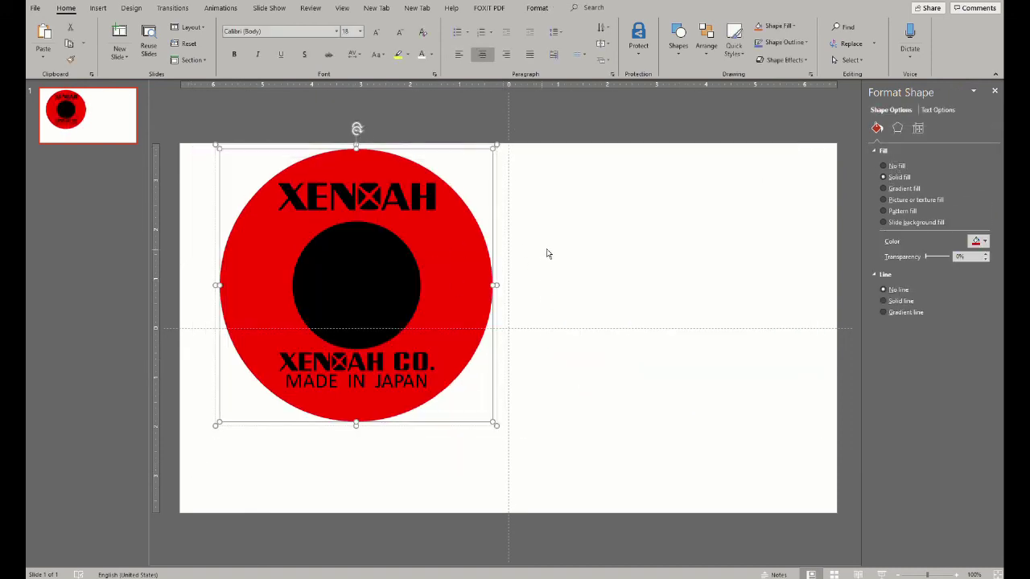
Place a copy of the label on the slide's right half and hide the guide lines
left_click(540, 151)
left_click_drag(539, 151, 207, 486)
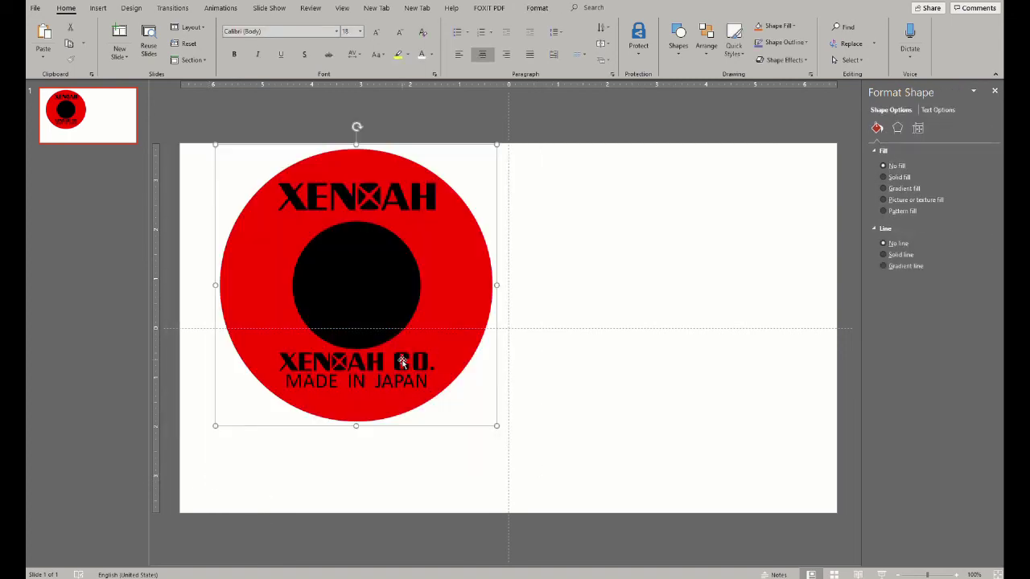
left_click_drag(415, 362, 745, 258, "ctrl")
left_click(632, 515)
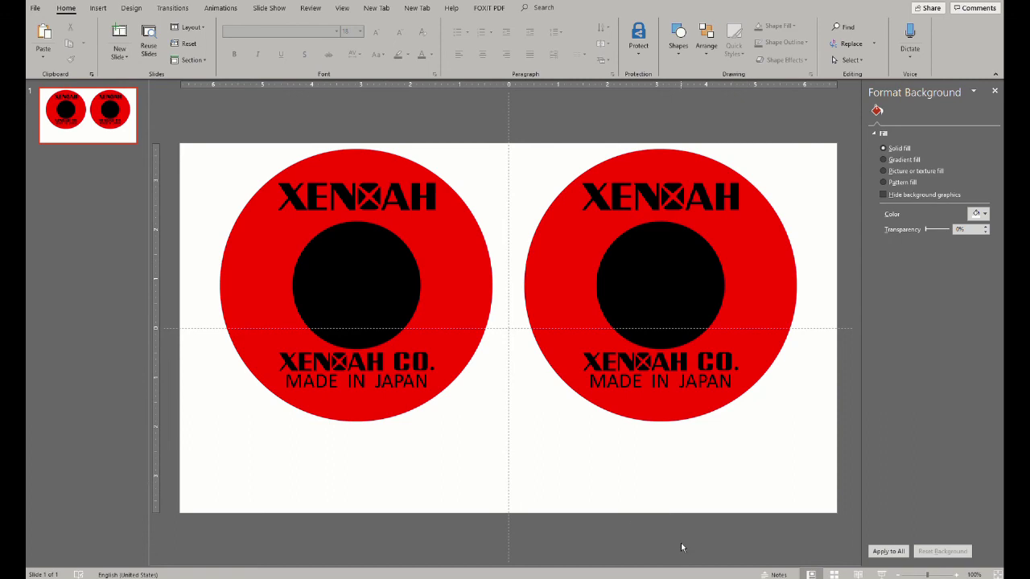
left_click(342, 8)
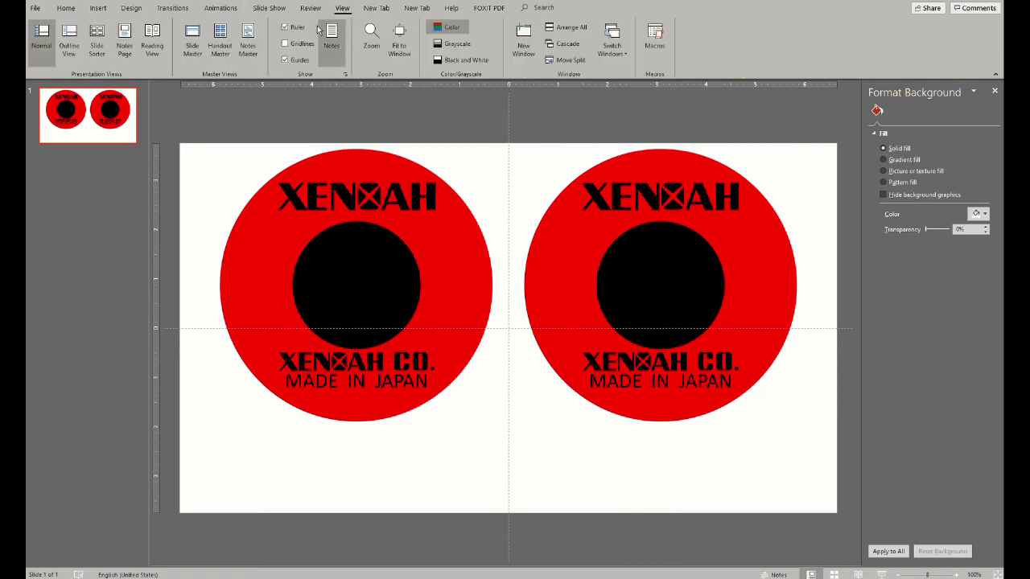
left_click(285, 60)
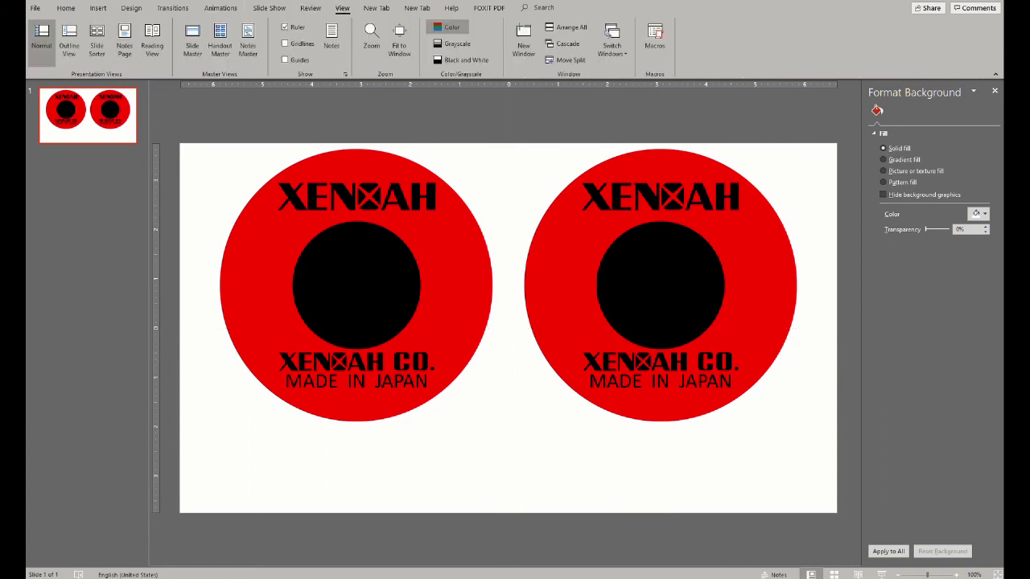